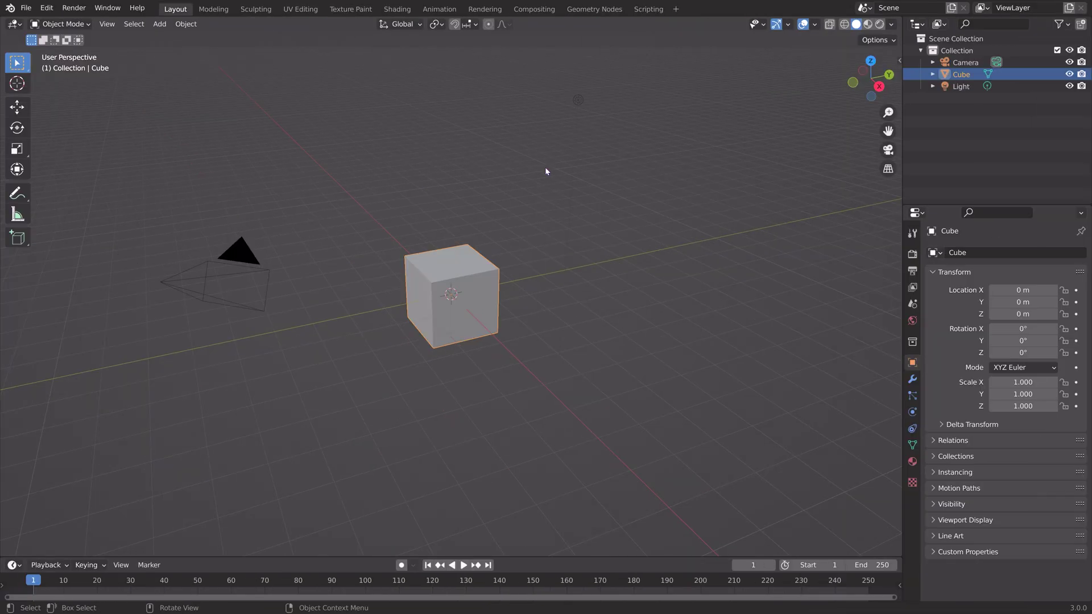
Download the free LeoMoon TextCounter add-on zip from the LeoMoon Studios page in Chrome
key("alt+Tab")
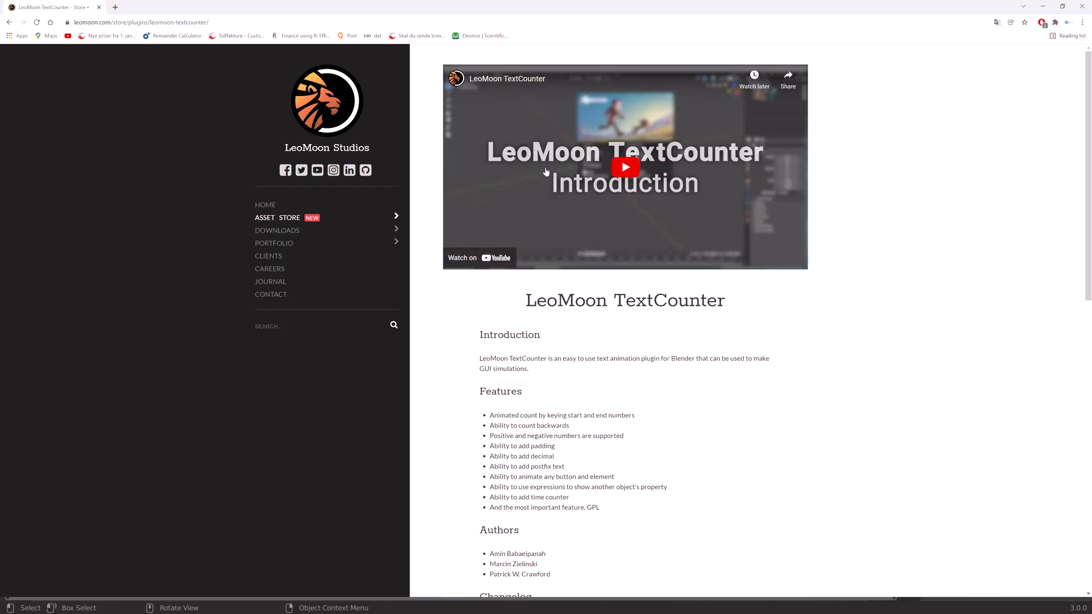
scroll(434, 231, "down", 12)
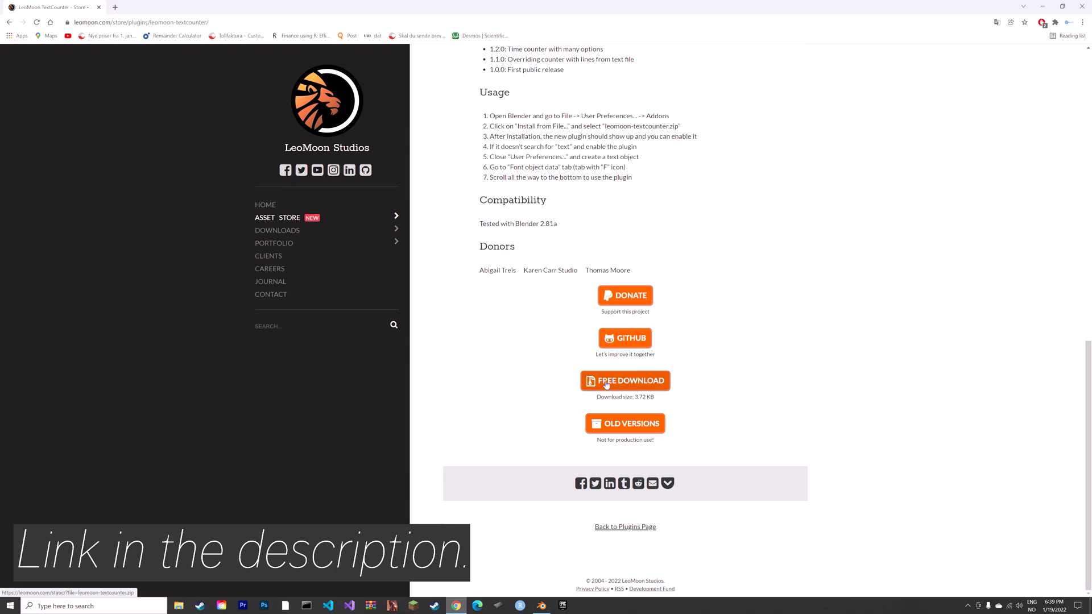
left_click(606, 385)
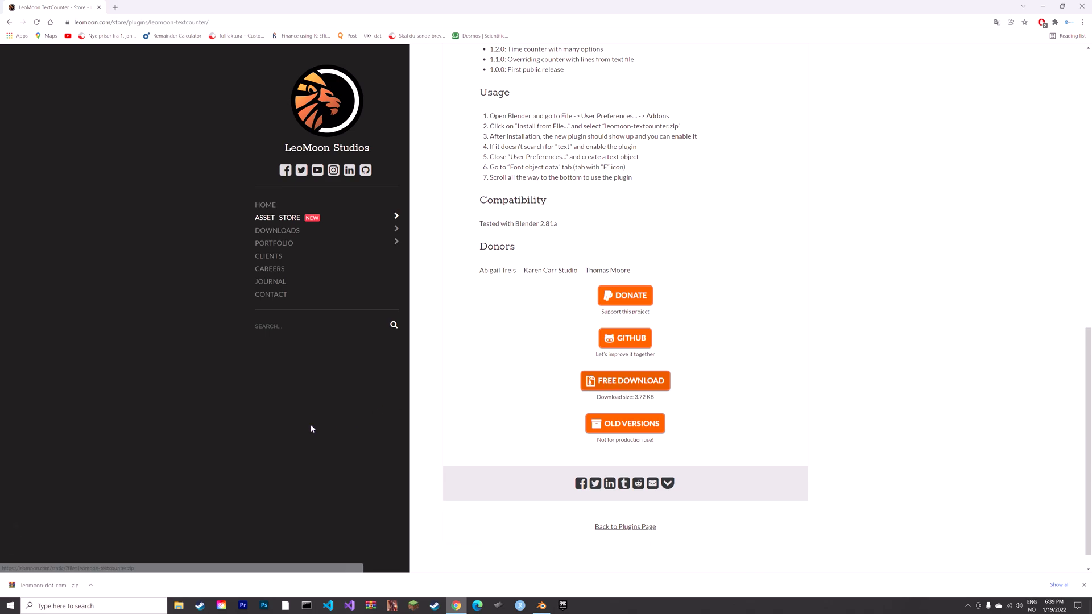
key("alt+Tab")
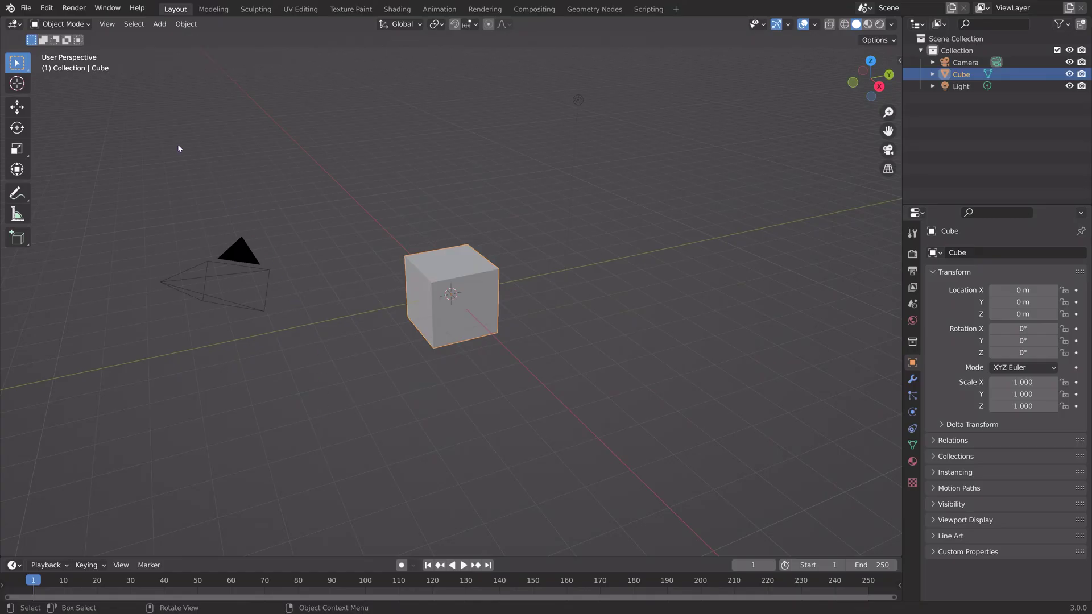
Install the add-on from the newest LeoMoon TextCounter zip in the Downloads folder
left_click(46, 8)
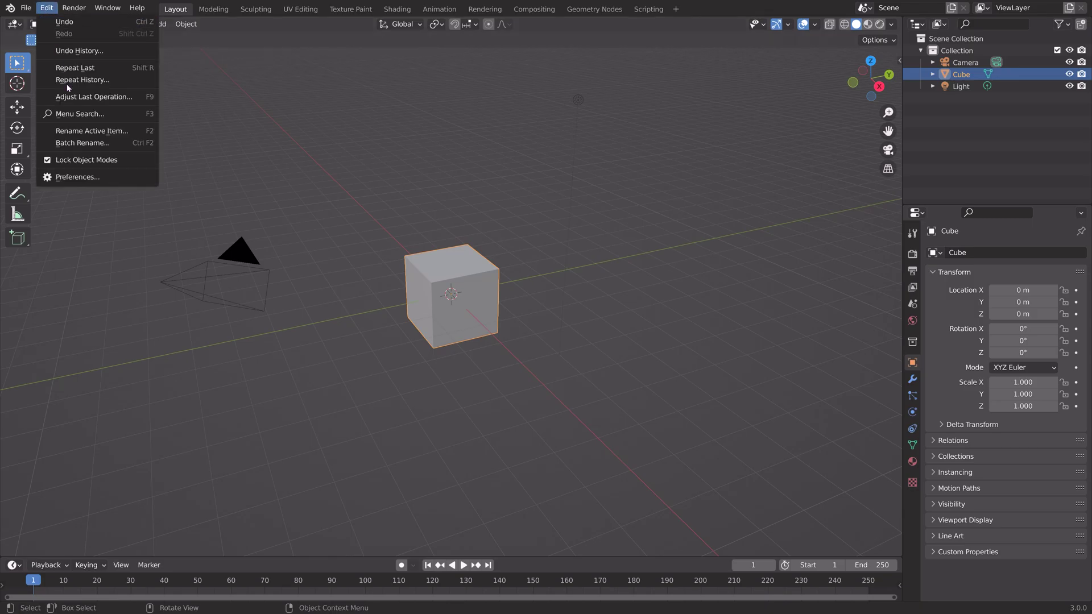
left_click(74, 178)
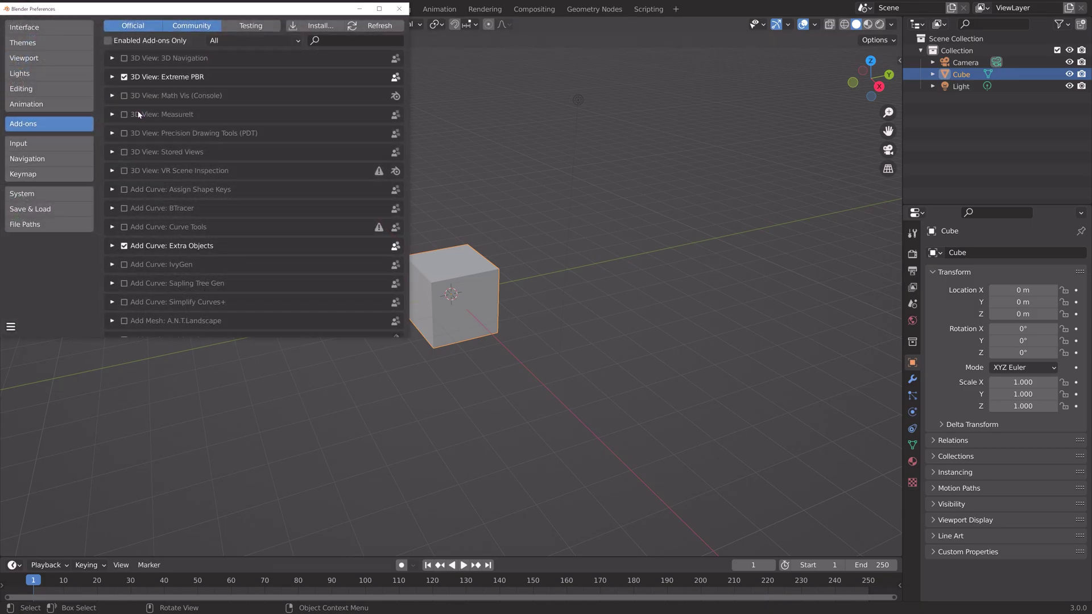
left_click(317, 25)
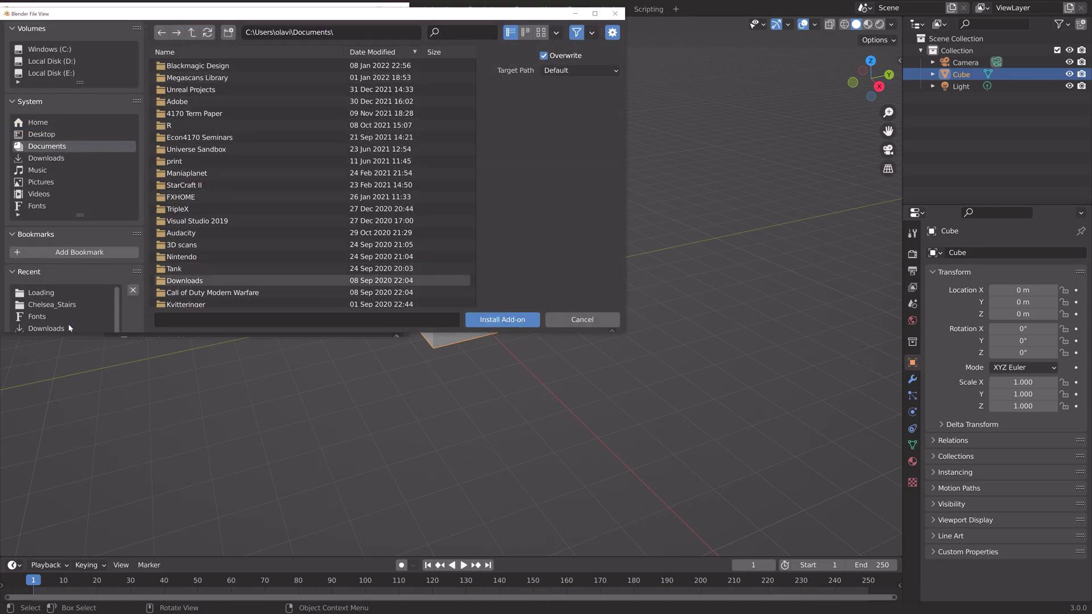
left_click(67, 324)
scroll(460, 169, "down", 5)
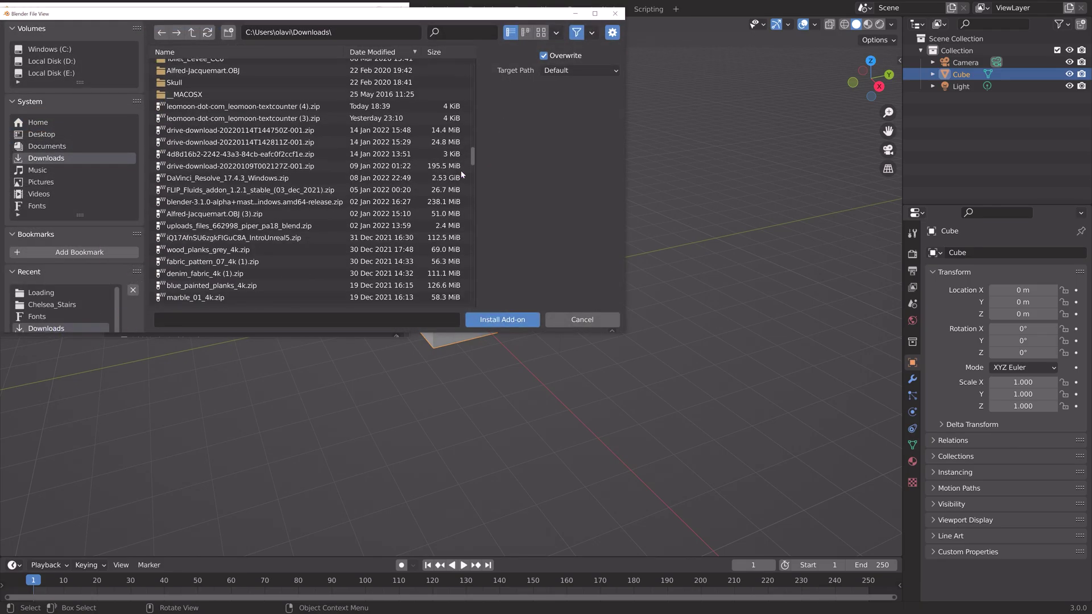
left_click(284, 106)
left_click(500, 319)
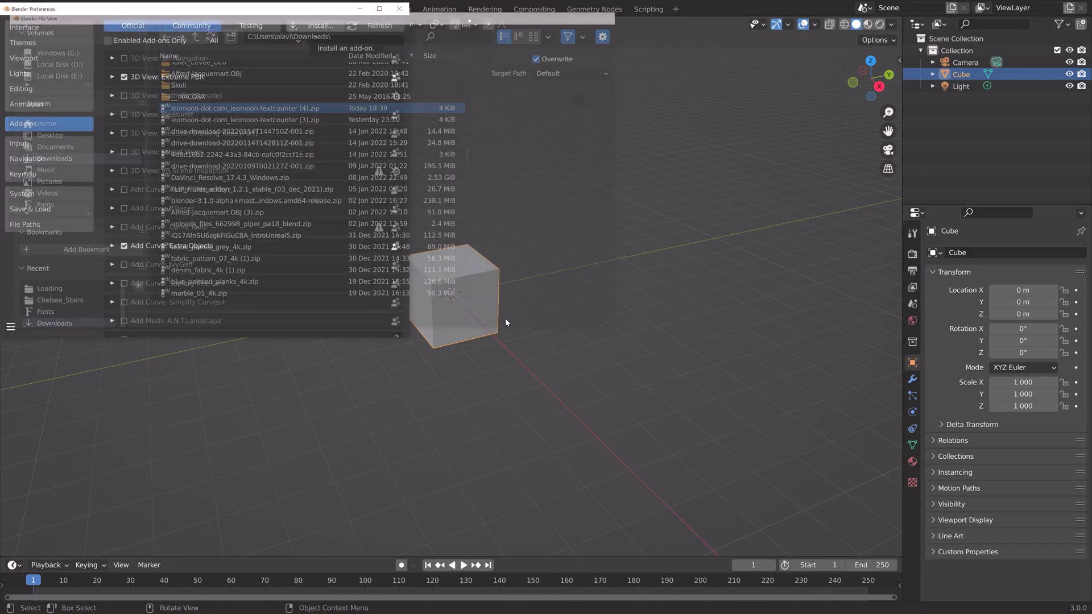
Filter the add-on list by 'leom' to find TextCounter enabled, then close Preferences
left_click(353, 41)
type("leom")
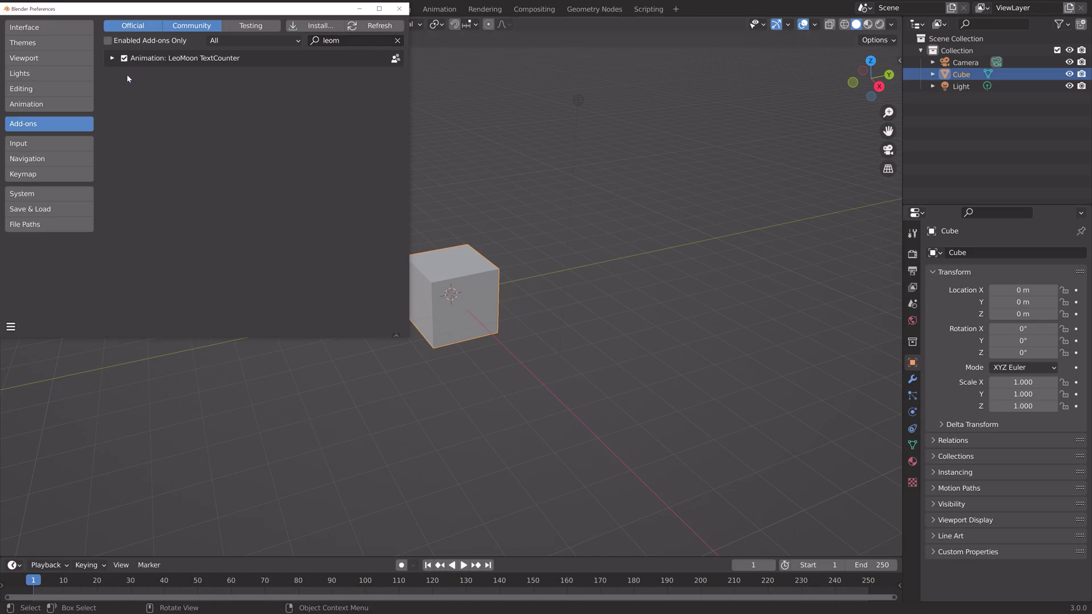
left_click(399, 8)
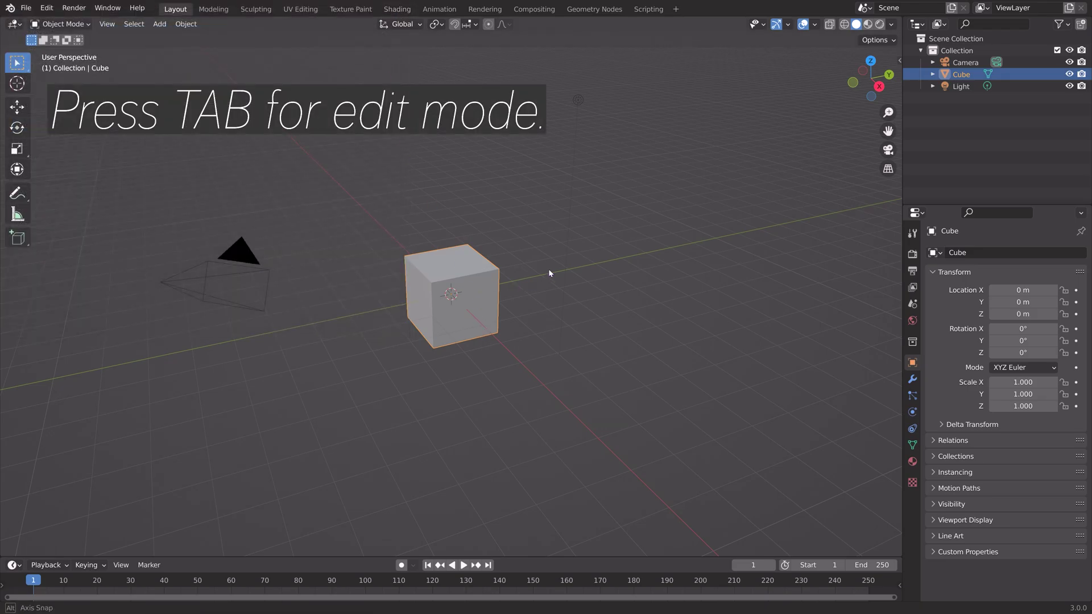
In face select mode, delete one face's vertices so a single square face remains
middle_click_drag(548, 269, 431, 260)
key("Tab")
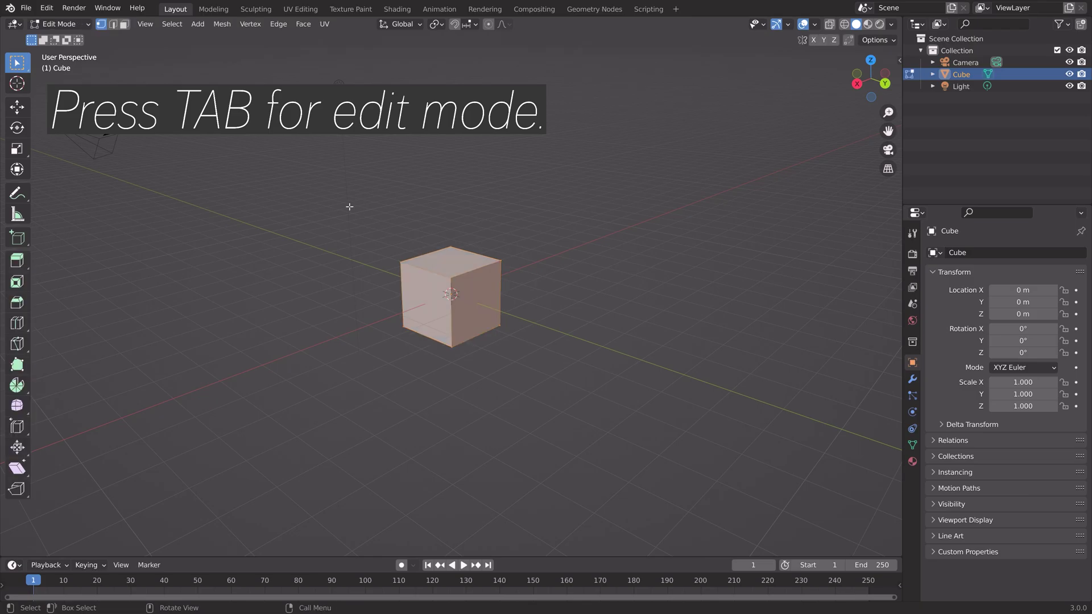
left_click(124, 25)
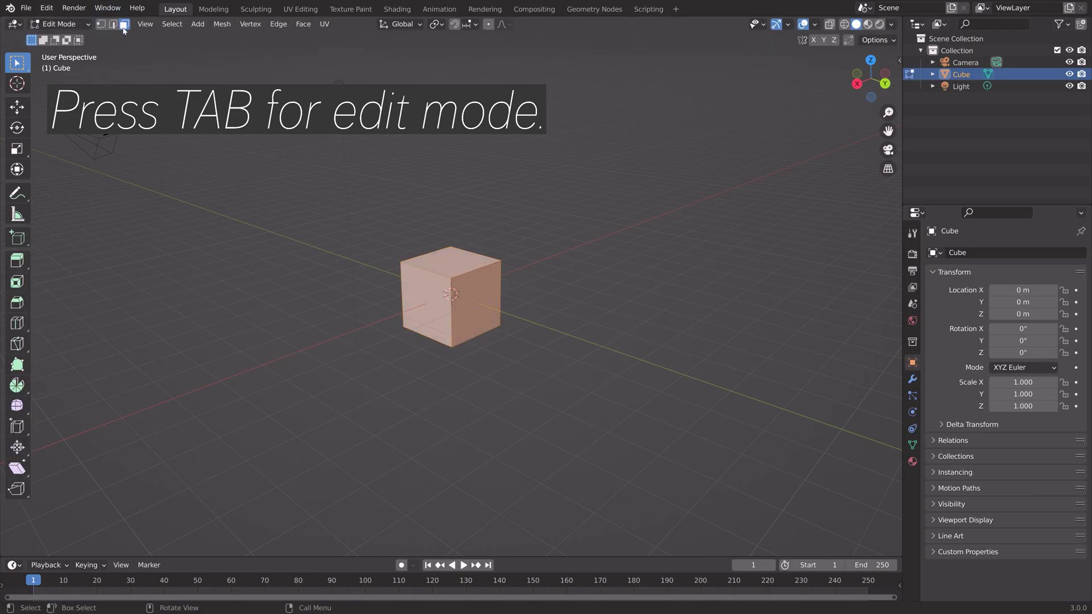
left_click(497, 303)
key("x")
left_click(475, 274)
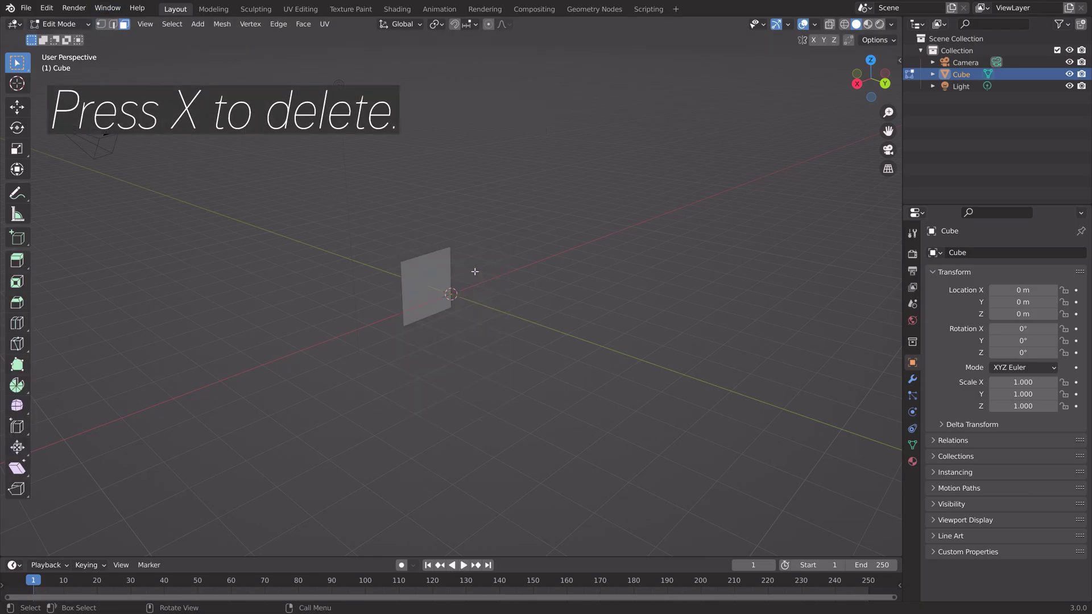
key("Tab")
middle_click_drag(473, 283, 512, 281)
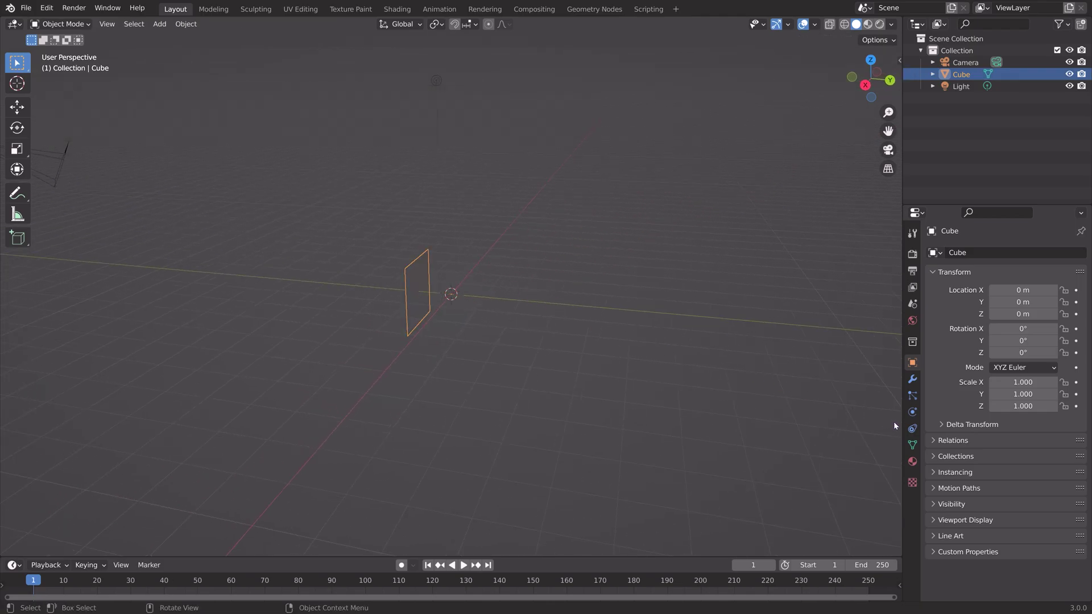
Add a Basis shape key and a Key 1 shape key to the plane
left_click(912, 444)
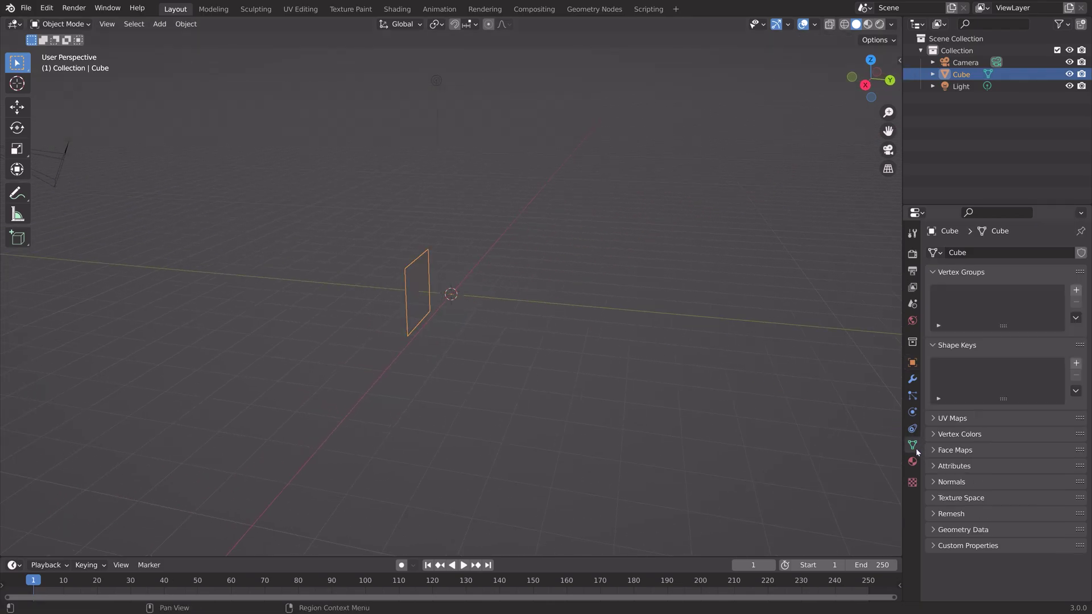
left_click(1075, 365)
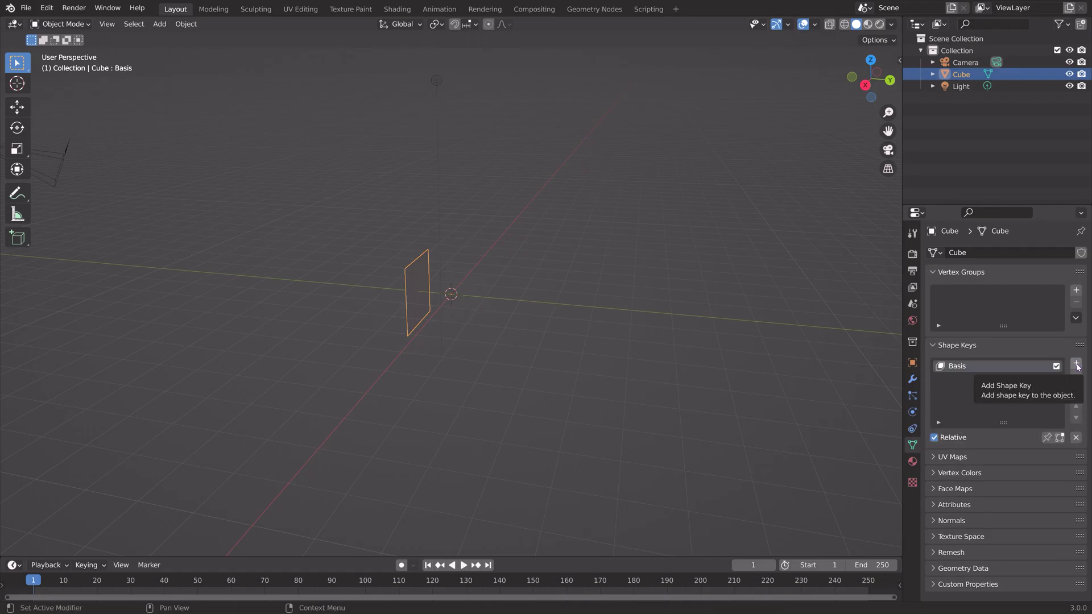
left_click(1076, 365)
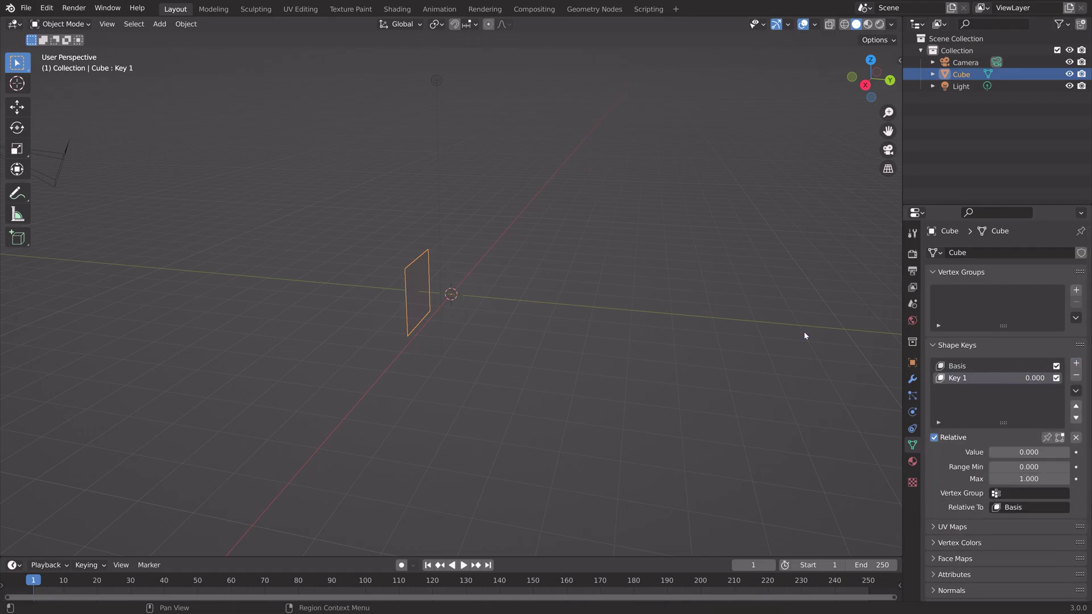
With Key 1 active, extrude the whole plane into a long bar and test the Value slider
key("Tab")
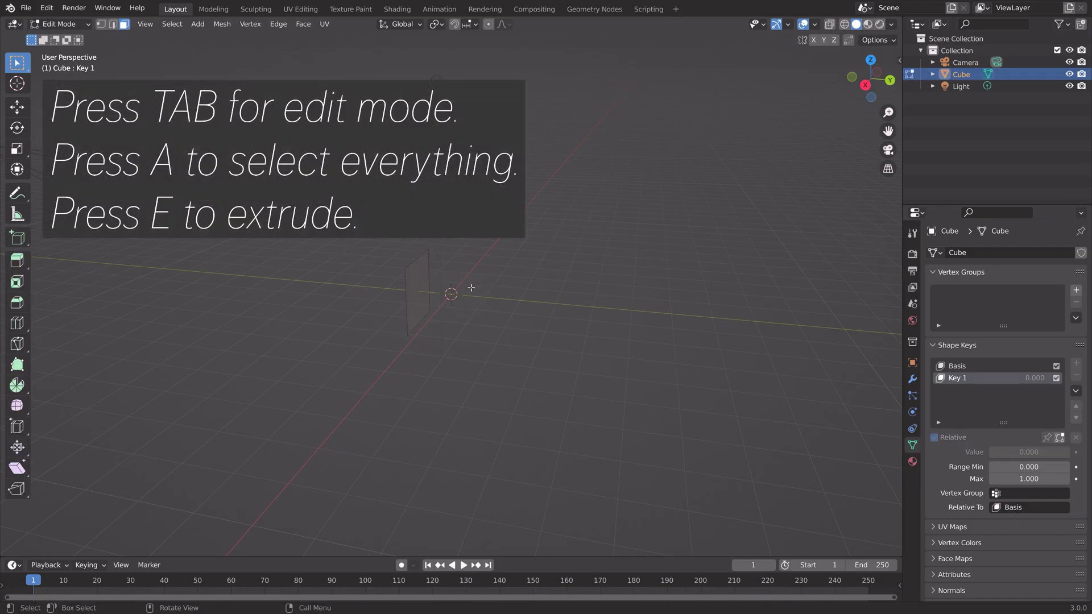
key("a")
middle_click_drag(471, 288, 516, 290)
key("e")
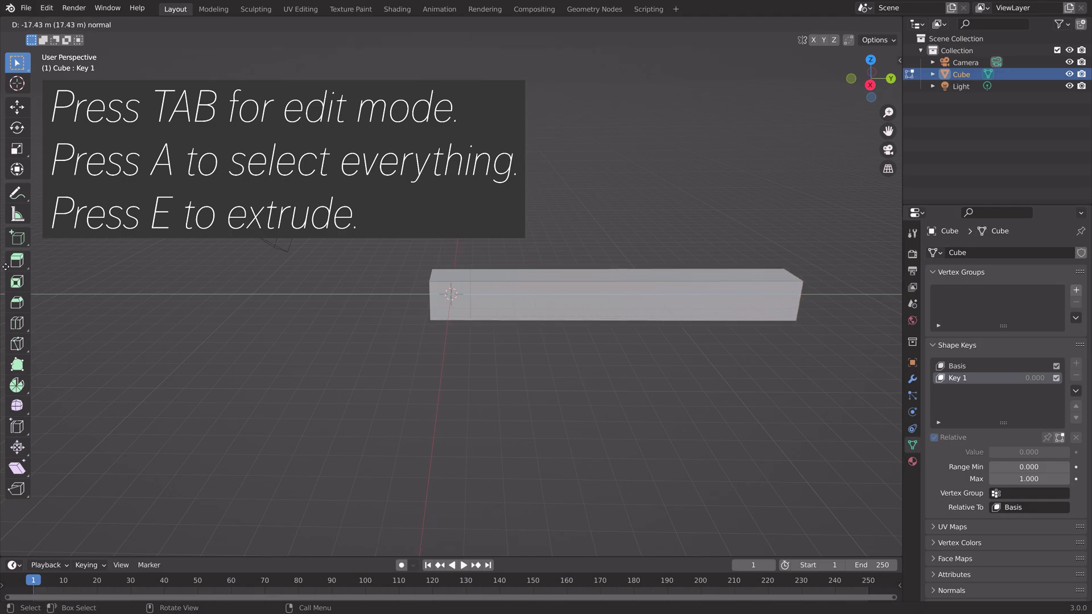
left_click(128, 266)
middle_click_drag(652, 304, 720, 300)
key("Tab")
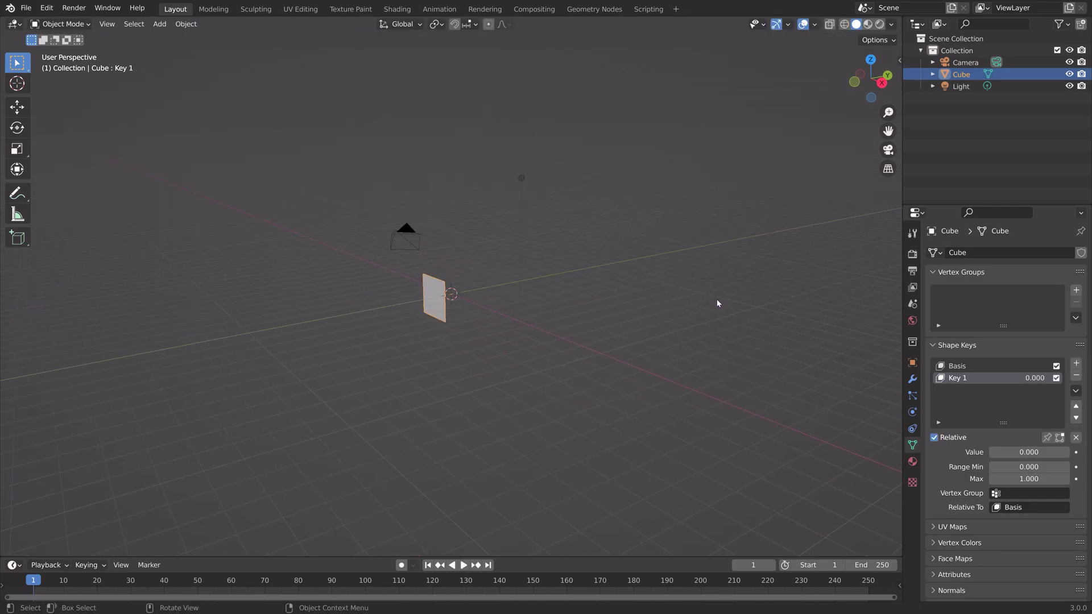
mouse_move(1017, 452)
left_mouse_down()
mouse_move(1069, 452)
mouse_move(1012, 452)
left_mouse_up()
middle_click_drag(671, 302, 609, 307)
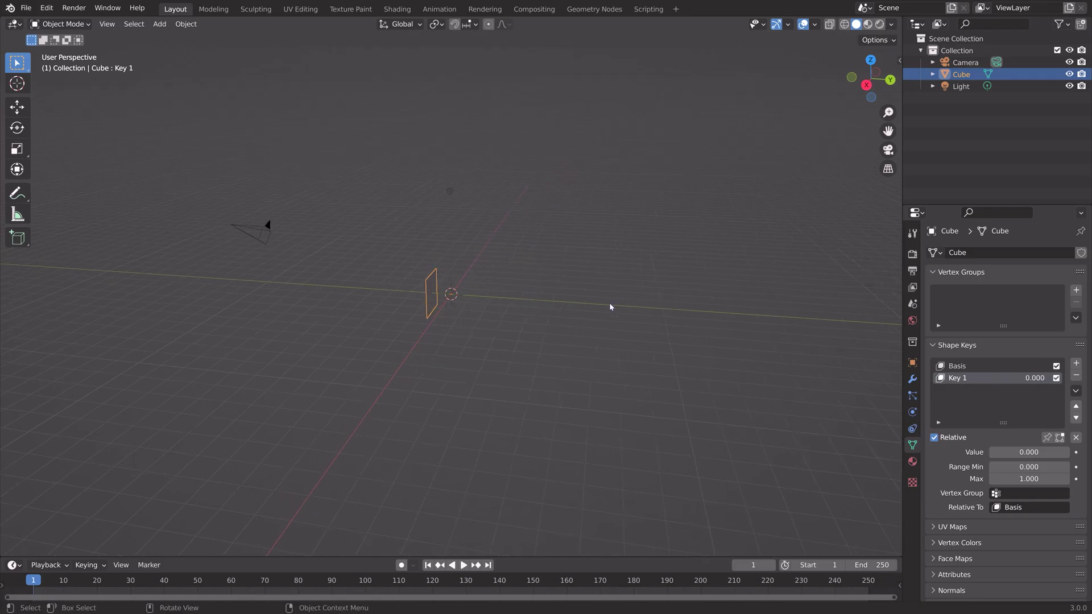
Add a Text object and rotate it 90° about X and 90° about Z
key("shift+a")
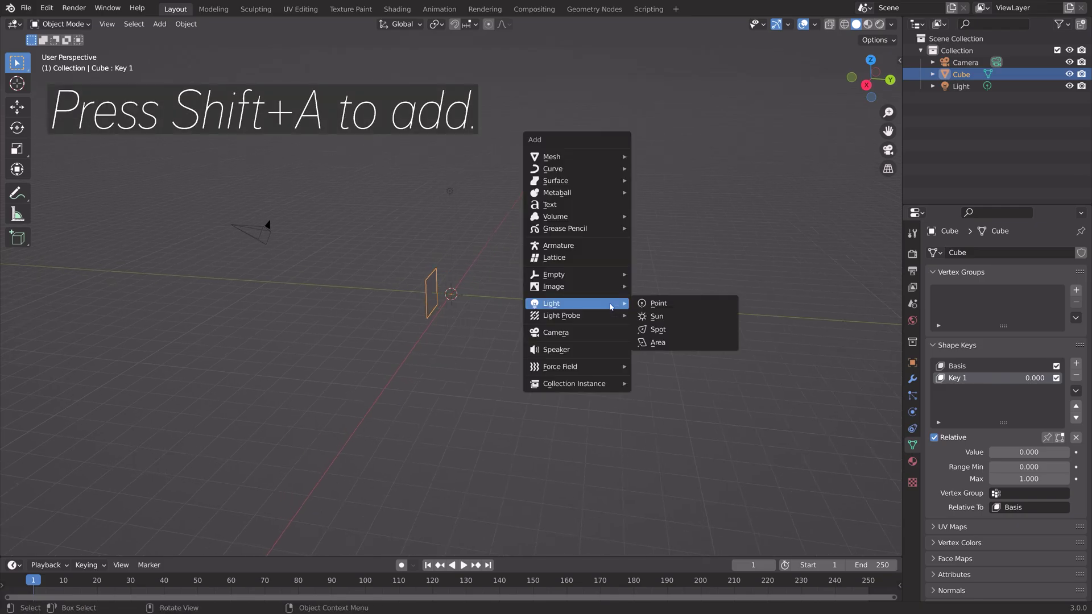
left_click(556, 206)
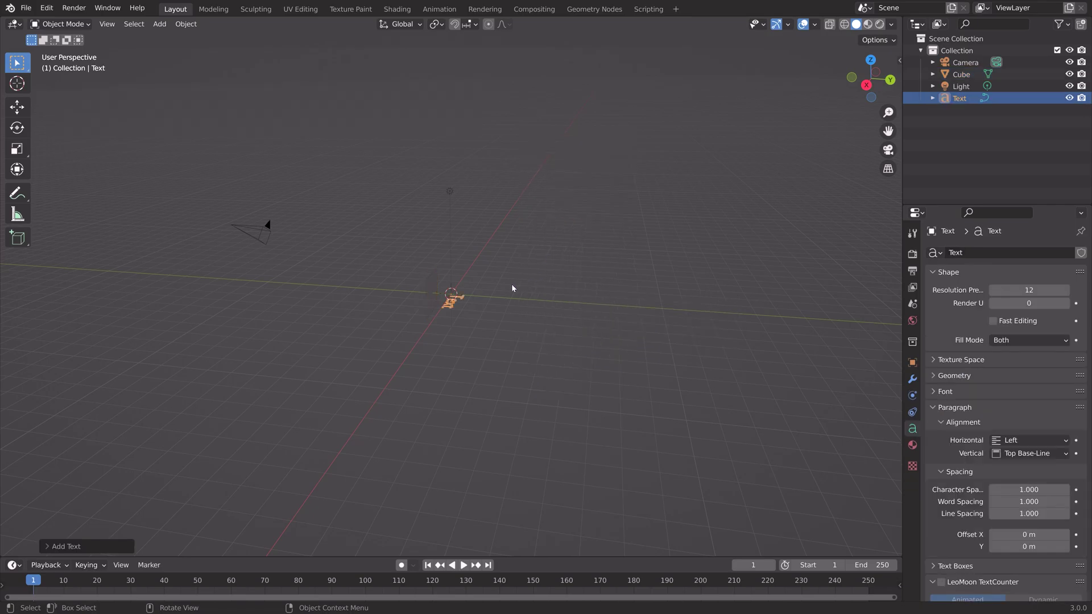
key("r")
type("x90")
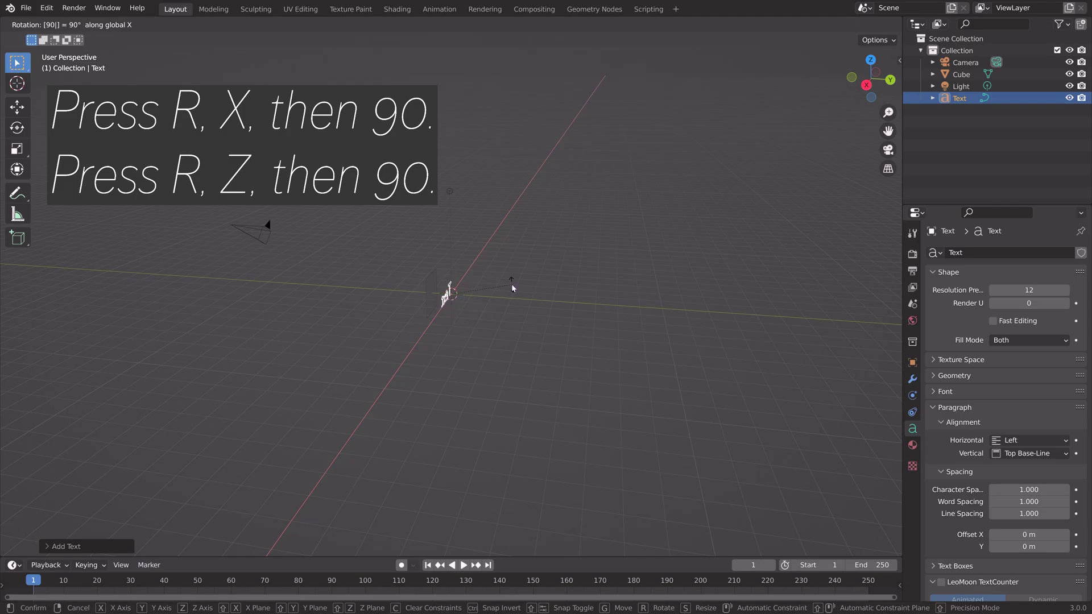
key("Return")
type("rz")
type("90")
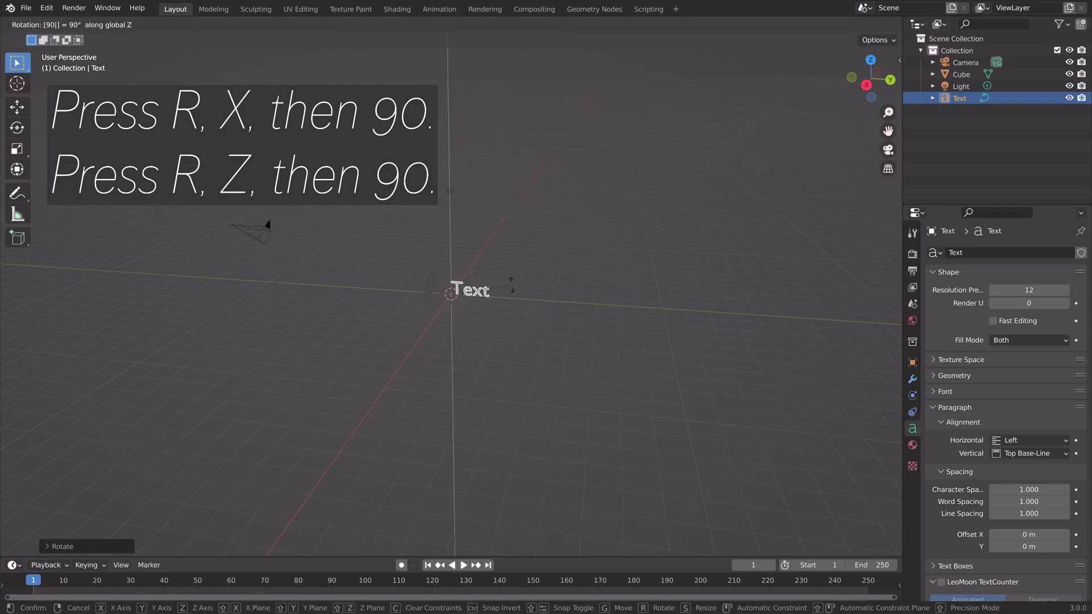
key("Return")
middle_click_drag(481, 283, 499, 278)
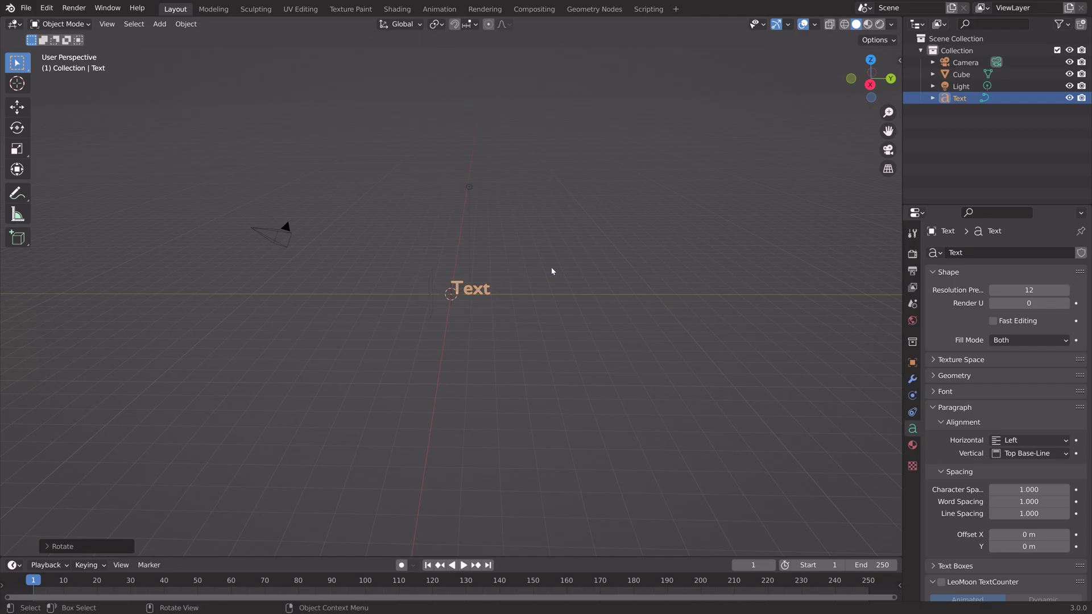
key("KP_1")
From the right-side view, move the text up and to the right, then deselect it
key("KP_3")
scroll(551, 267, "up", 4)
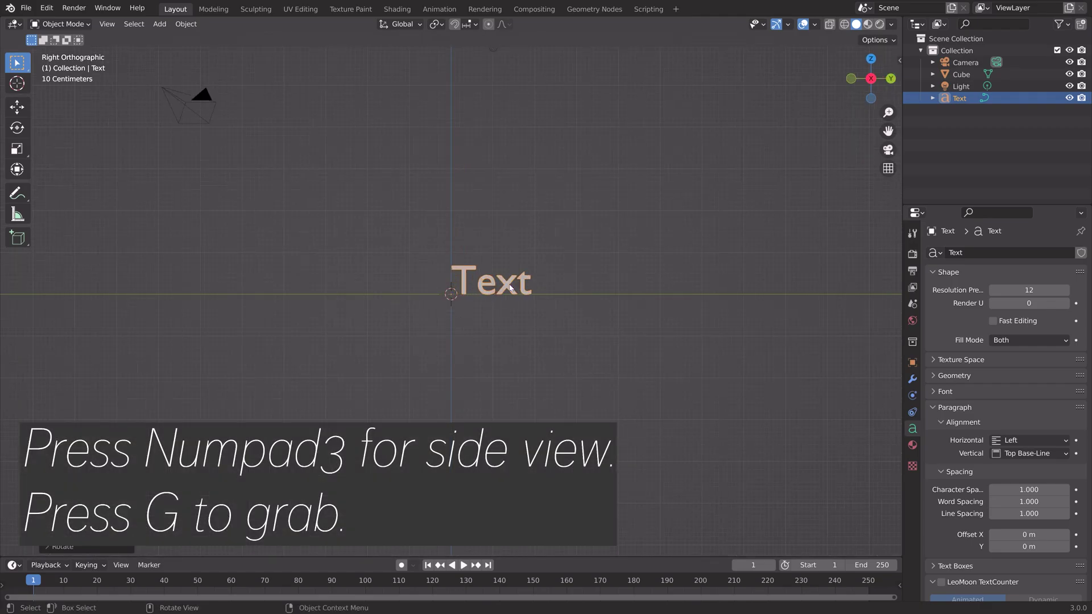
key("g")
left_click(711, 225)
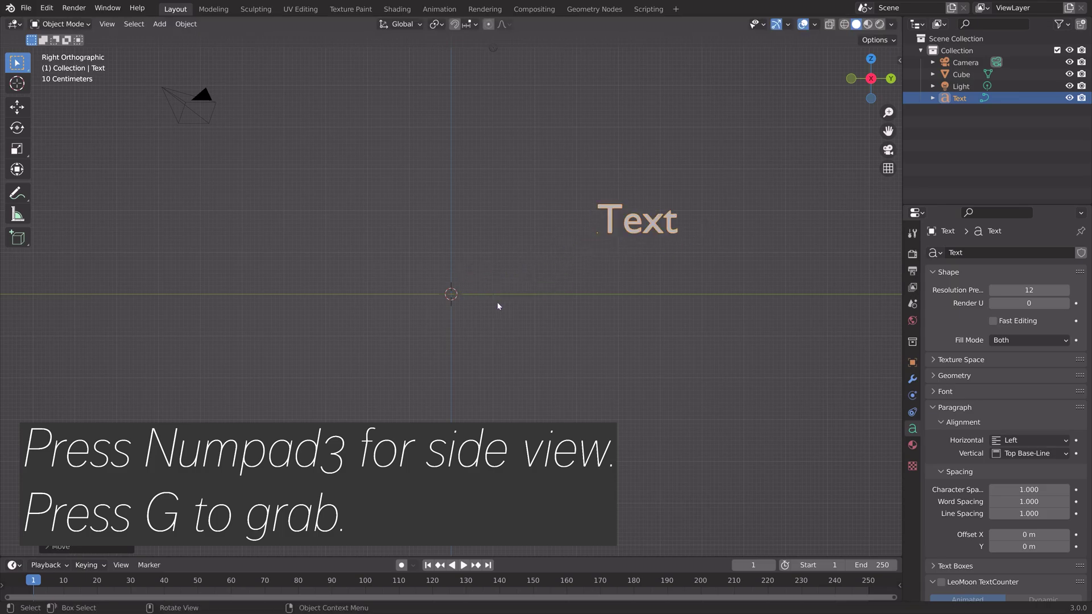
left_click(439, 281)
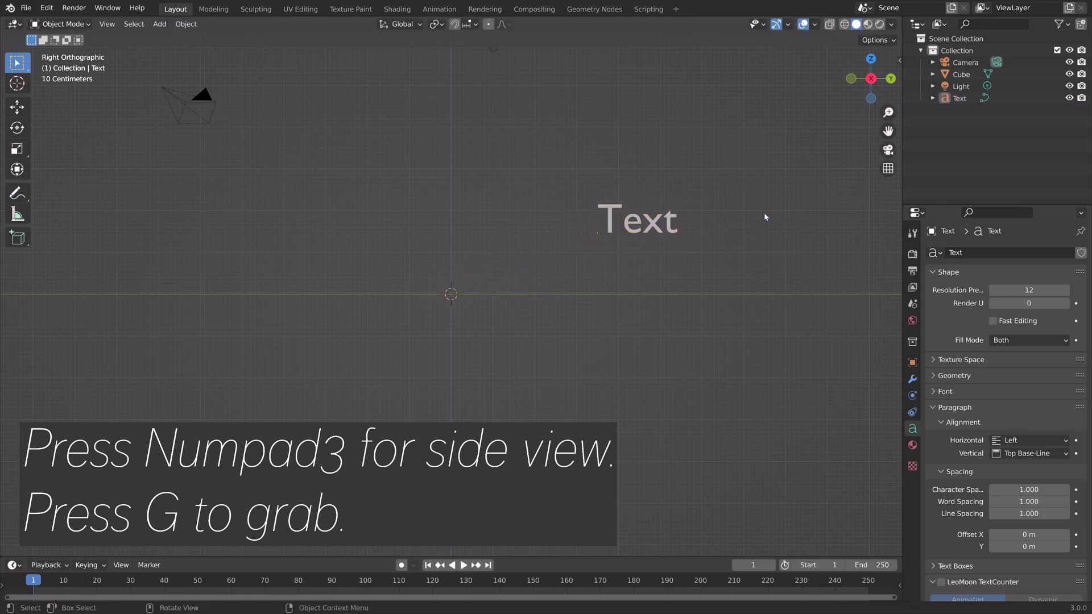
Set the Cube's Key 1 shape key value to 1 so the bar stretches fully
left_click(961, 74)
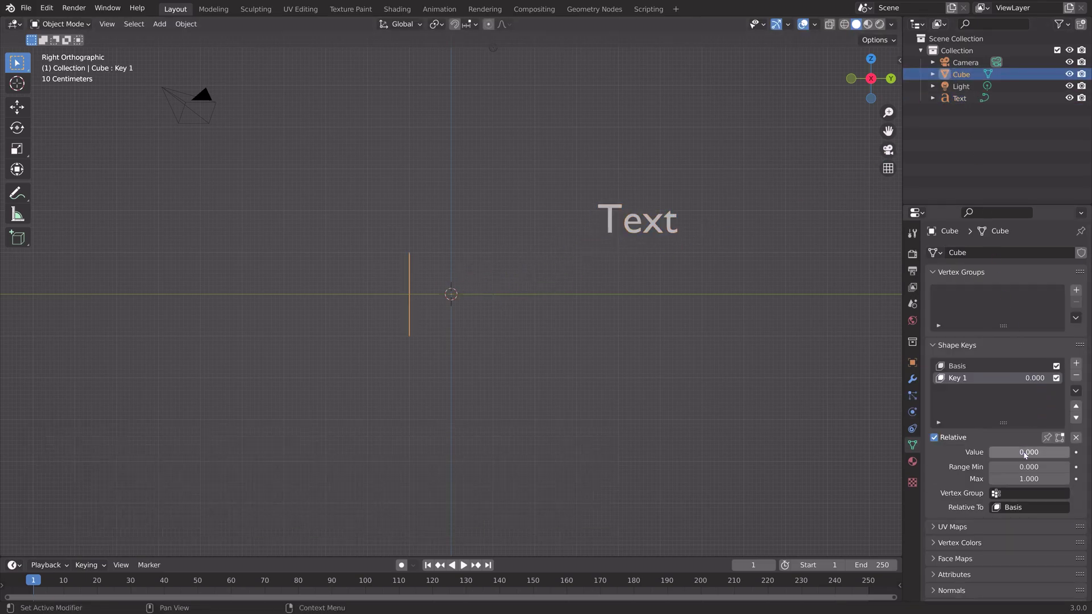
left_click(1025, 452)
type("1")
key("Return")
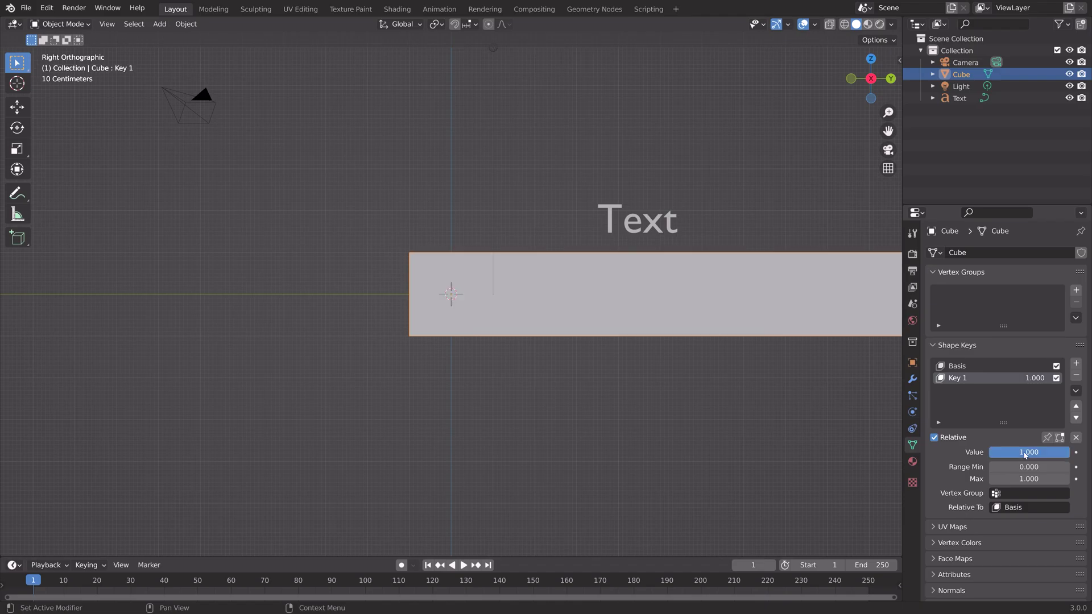
scroll(563, 304, "down", 4)
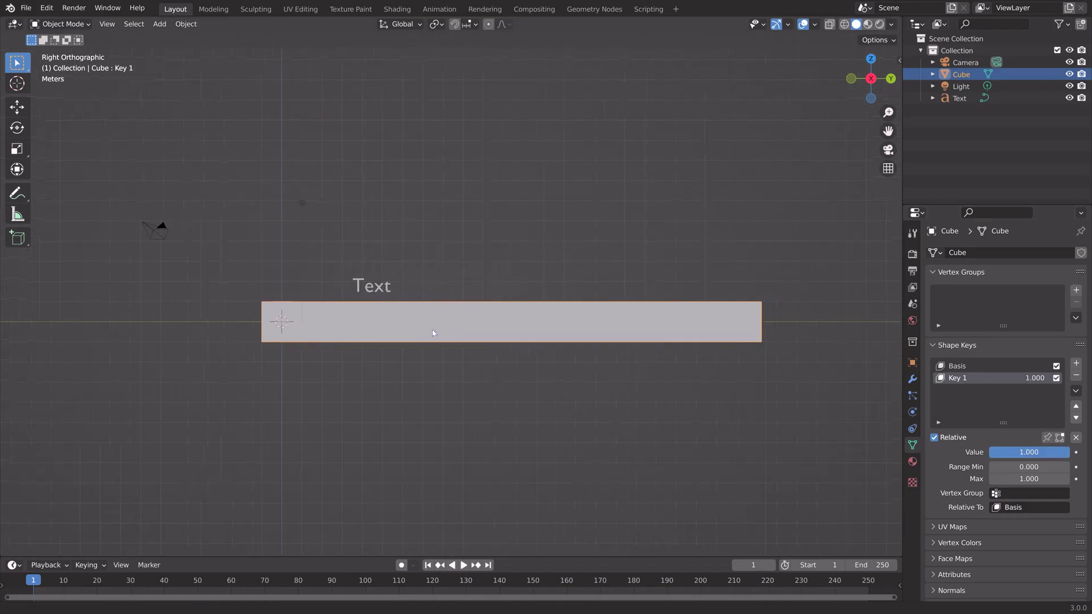
Scale the Text object up to about 2.5 and place it above the bar
left_click(371, 286)
key("s")
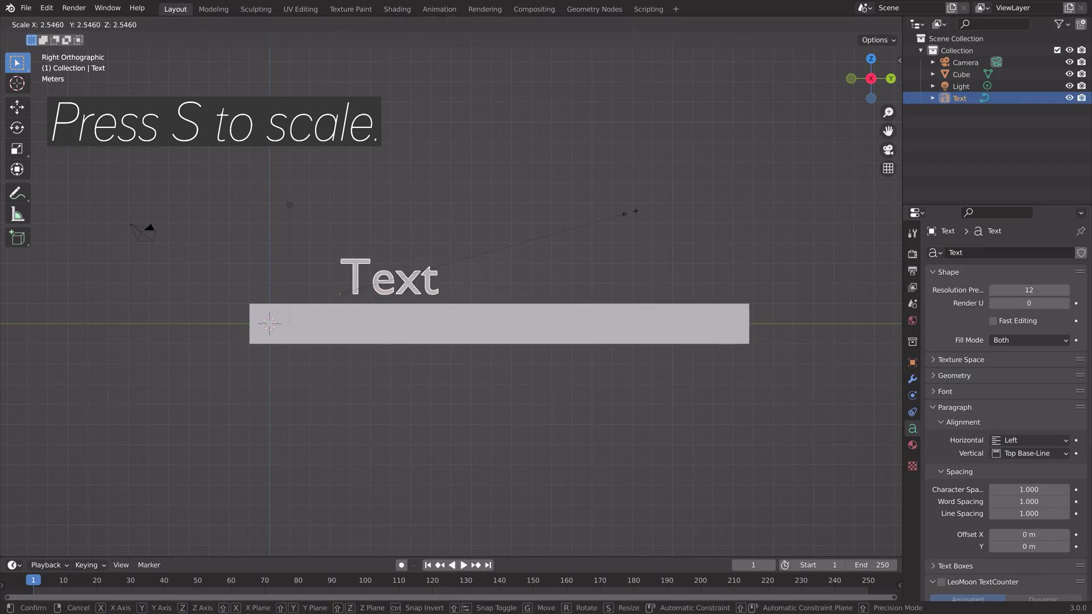
left_click(708, 189)
key("g")
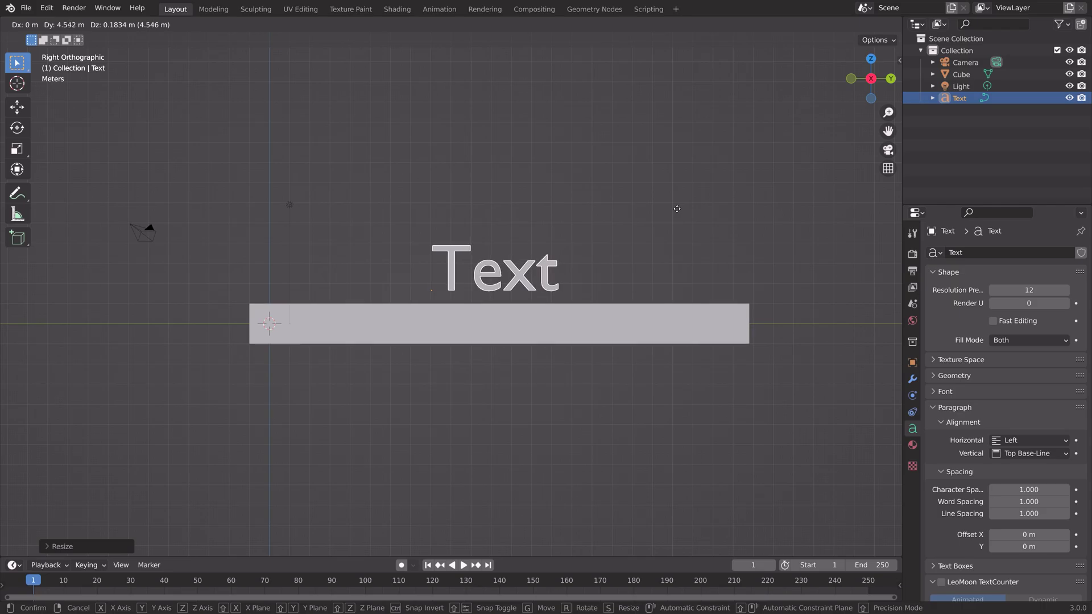
left_click(682, 206)
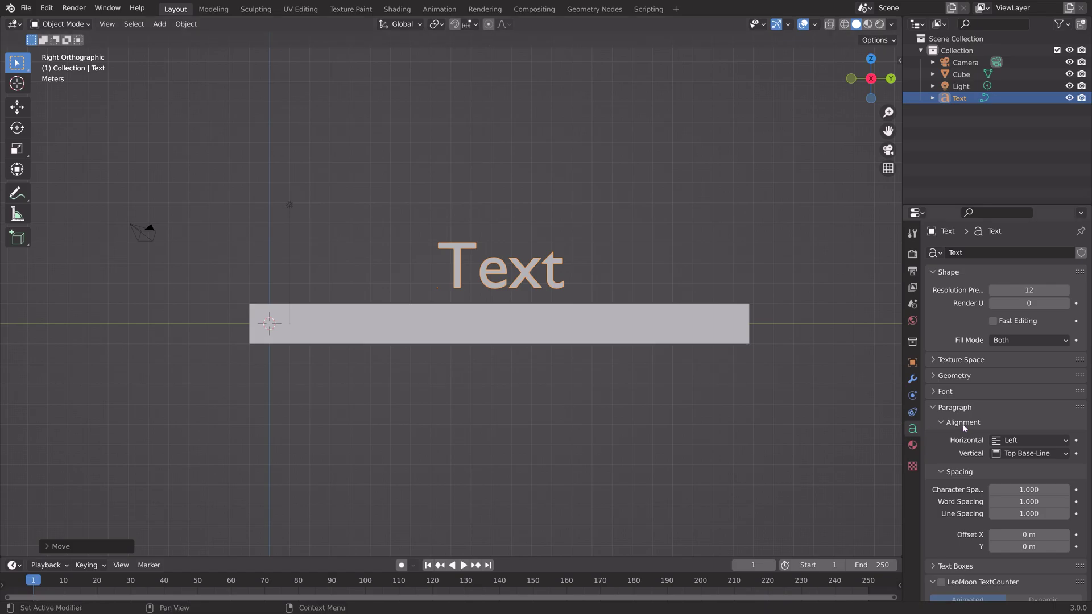
Enable LeoMoon TextCounter on the text with Decimal on and a % suffix
scroll(963, 424, "down", 6)
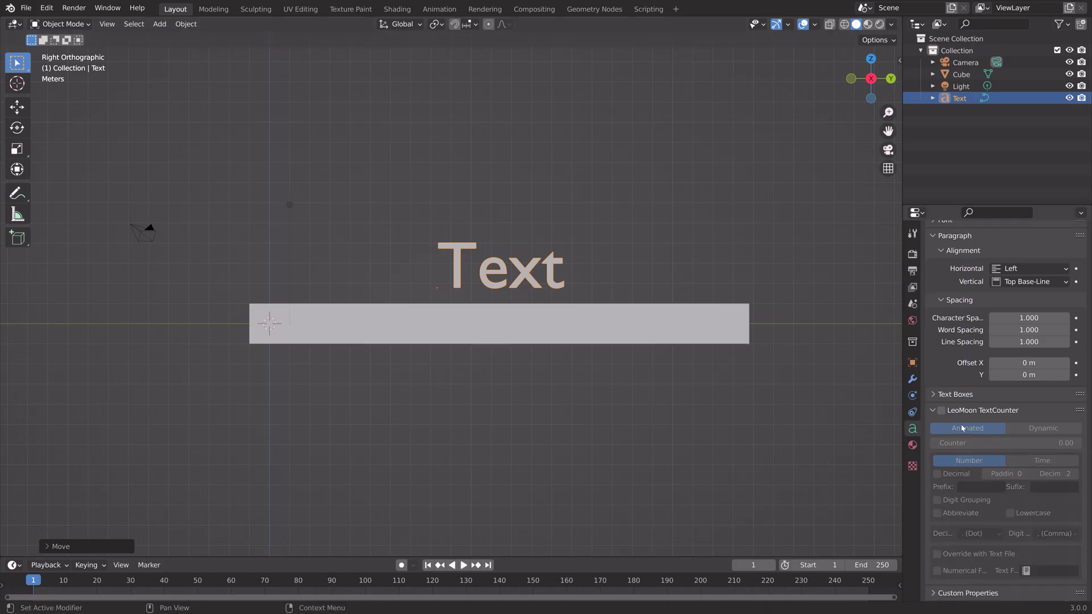
left_click(942, 411)
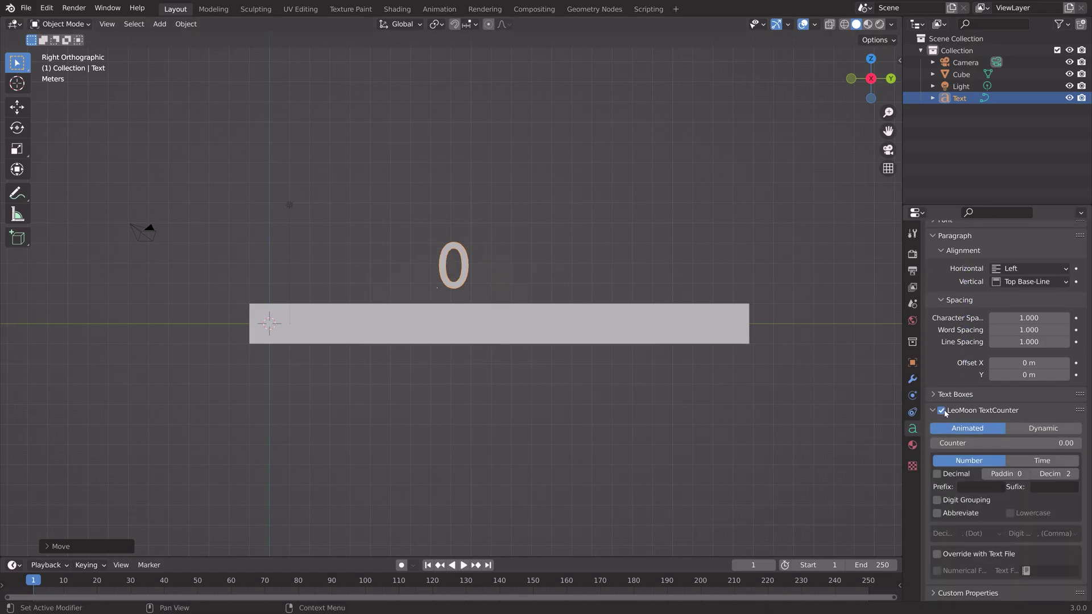
left_click(938, 475)
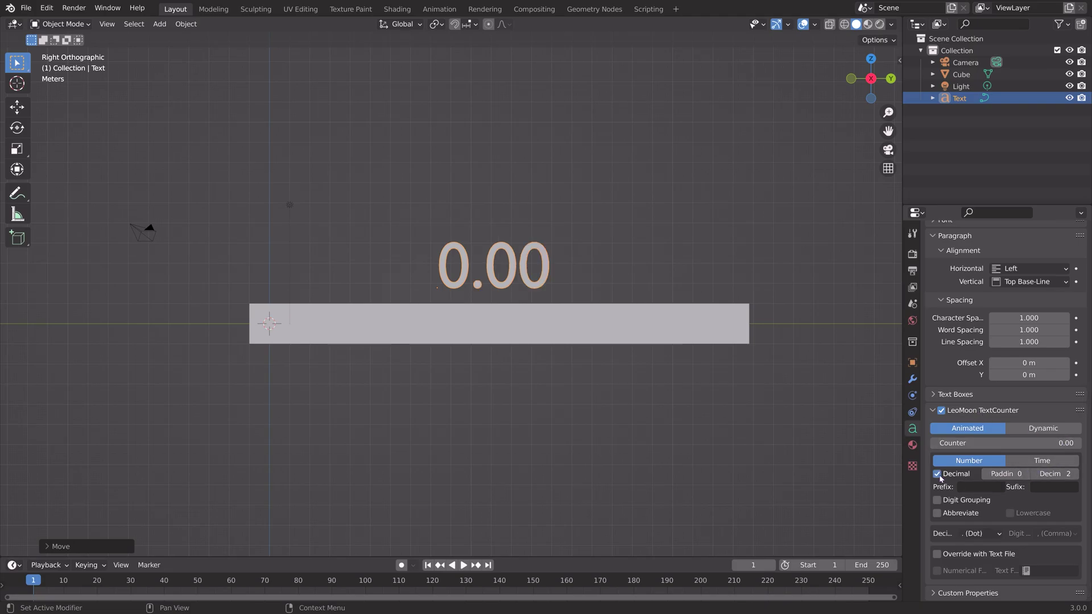
left_click(1043, 487)
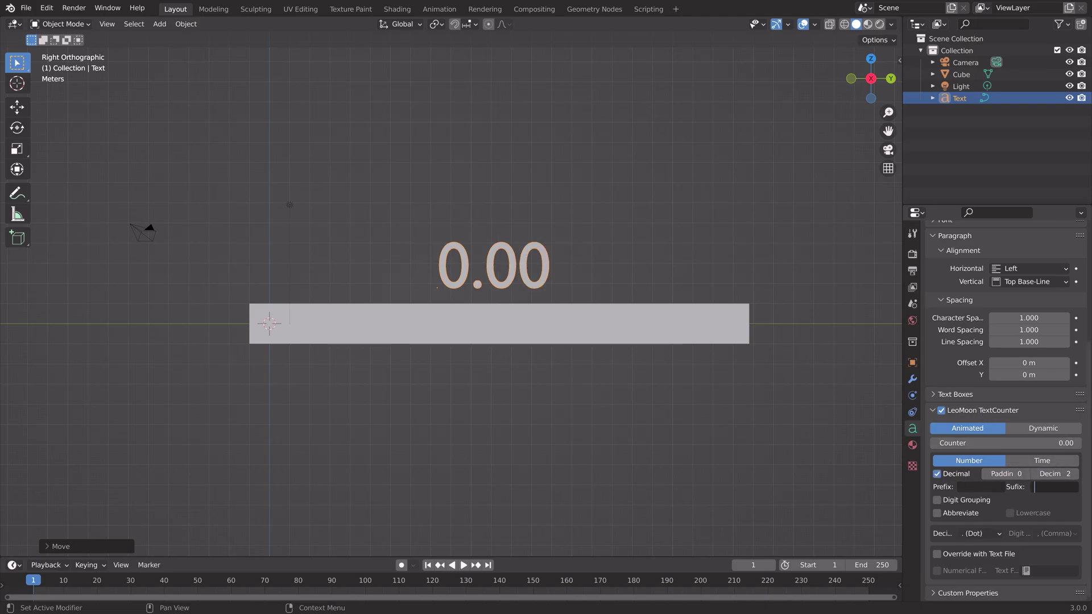
type("%")
key("Return")
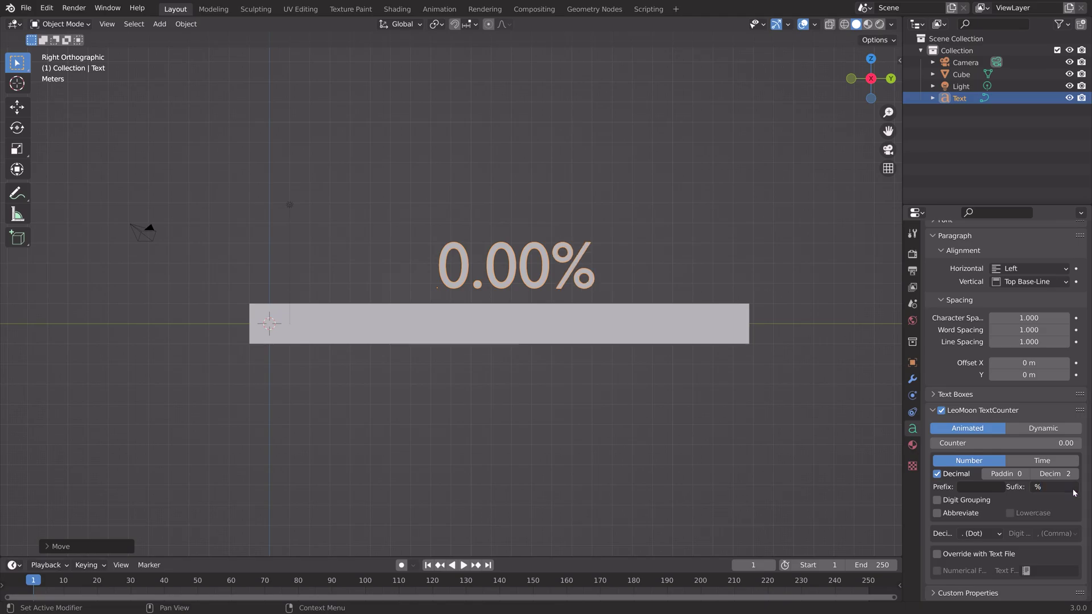
Nudge the 0.00% text slightly and scrub the Counter value to test it
key("g")
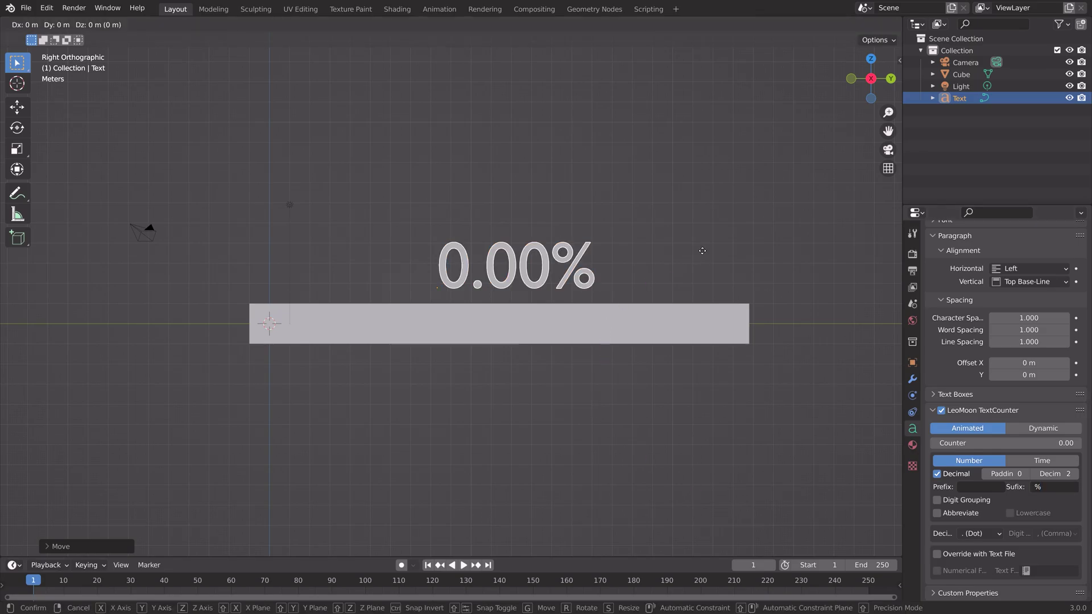
left_click(695, 254)
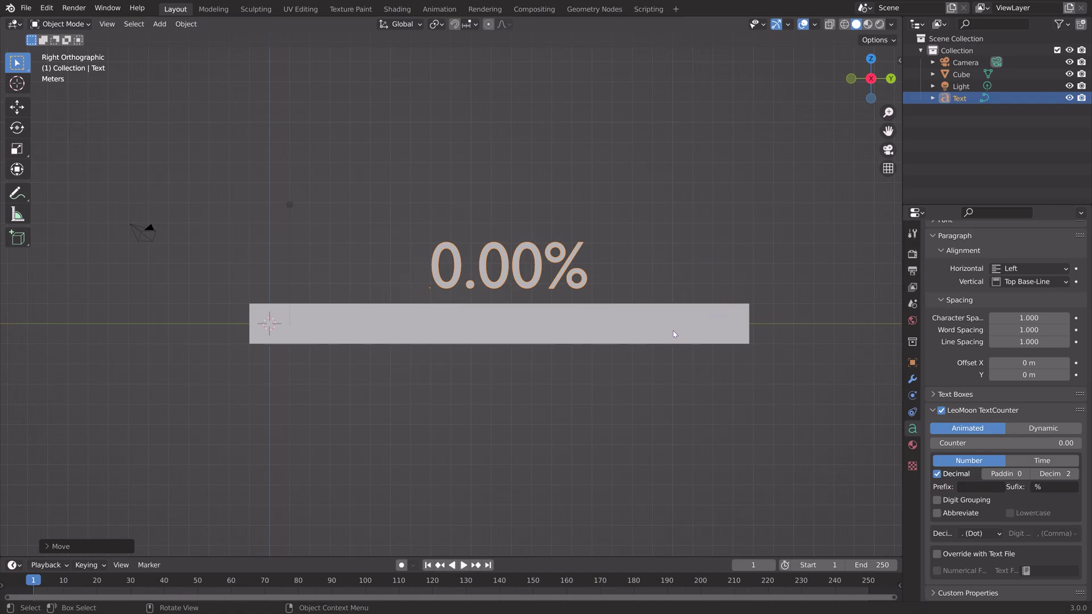
mouse_move(990, 447)
left_mouse_down()
mouse_move(1029, 447)
mouse_move(990, 447)
left_mouse_up()
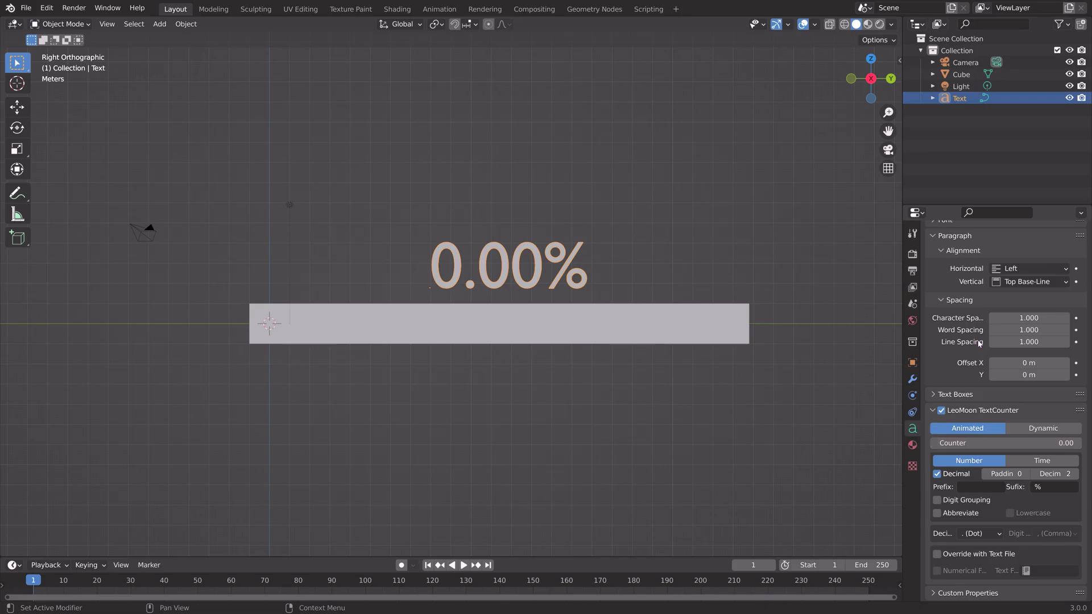
scroll(979, 343, "up", 4)
Set the counter text's Geometry extrude depth to 0.1 m
scroll(978, 343, "up", 4)
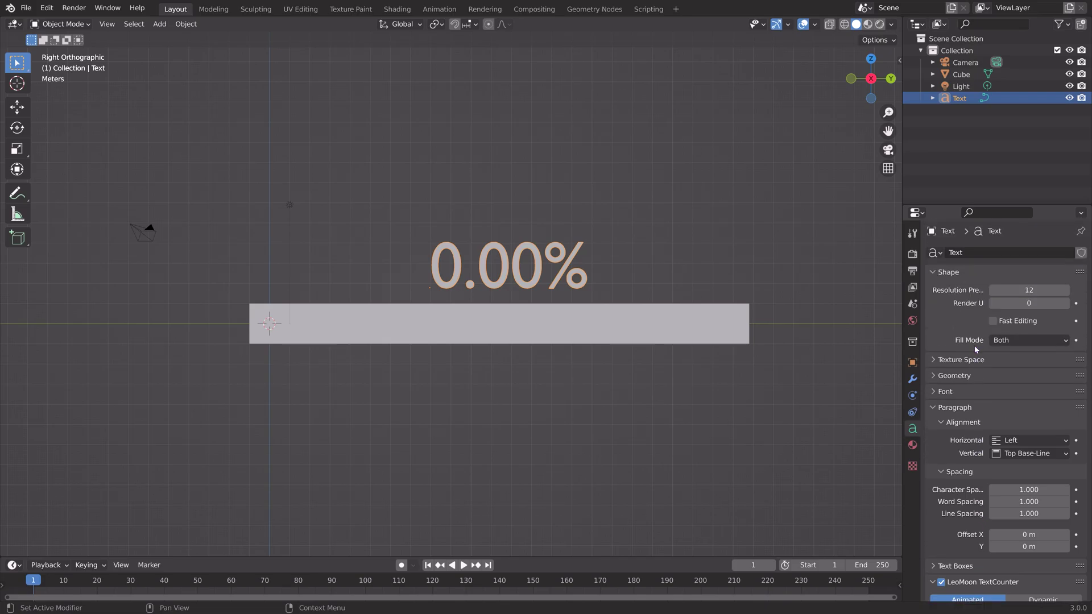
left_click(960, 376)
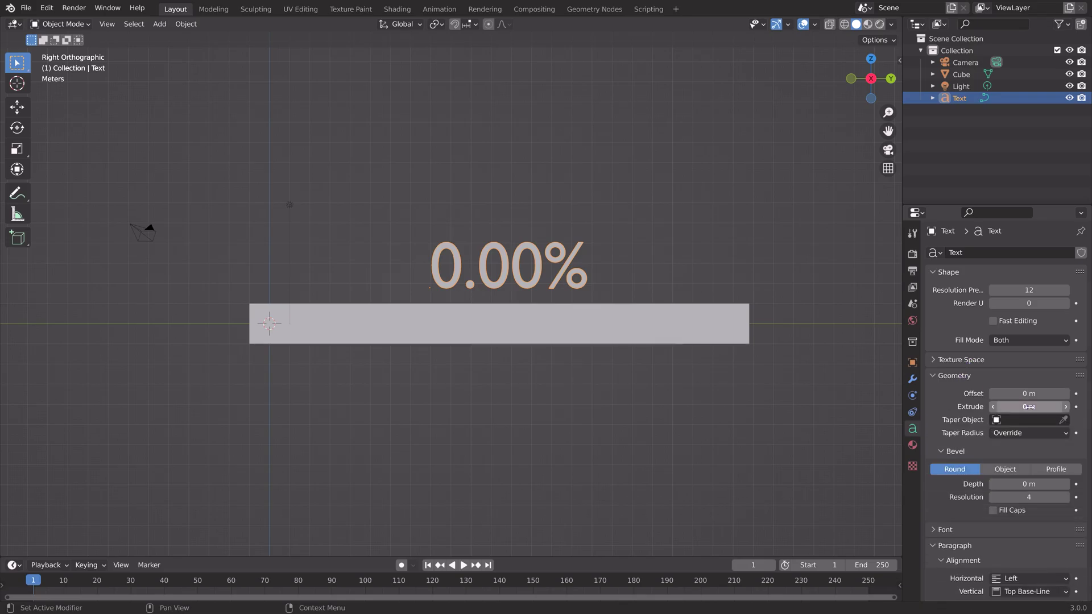
left_click_drag(1029, 407, 1029, 407)
middle_click_drag(636, 332, 660, 346)
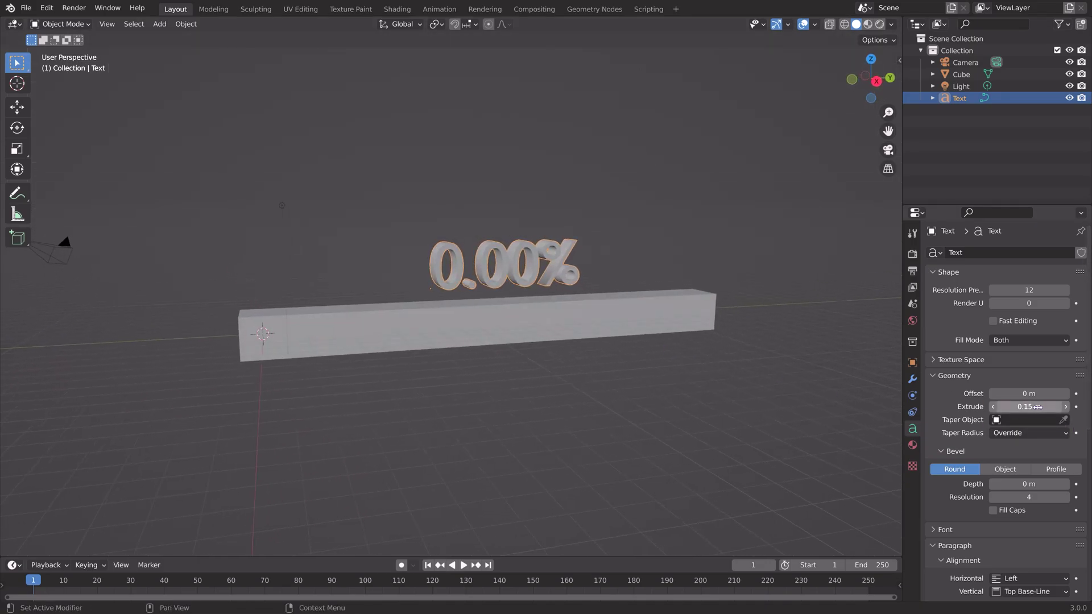
left_click_drag(1038, 407, 1037, 407)
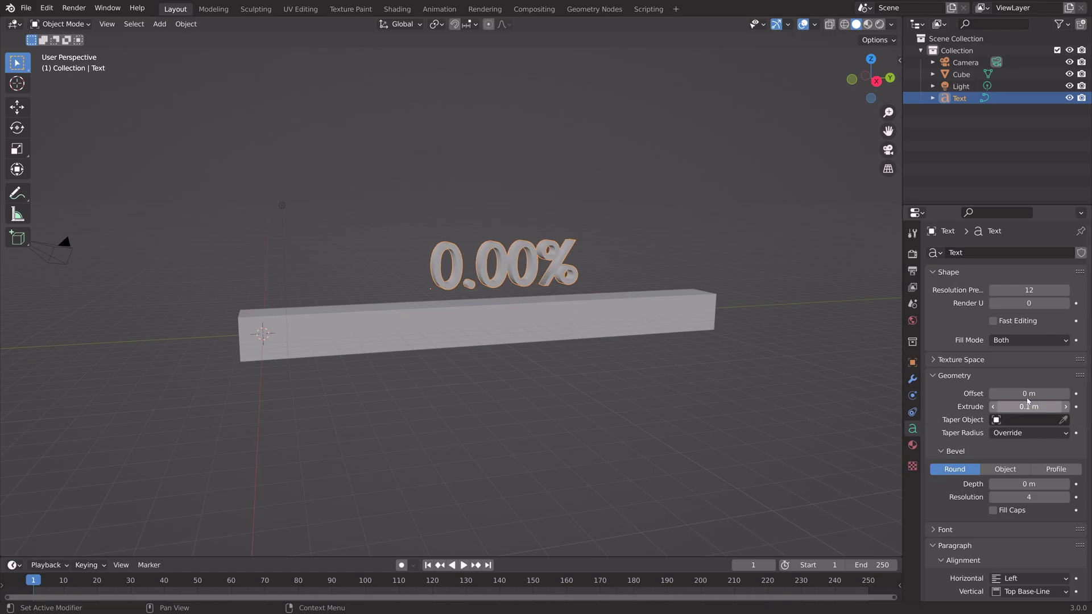
left_click(945, 529)
scroll(995, 500, "down", 4)
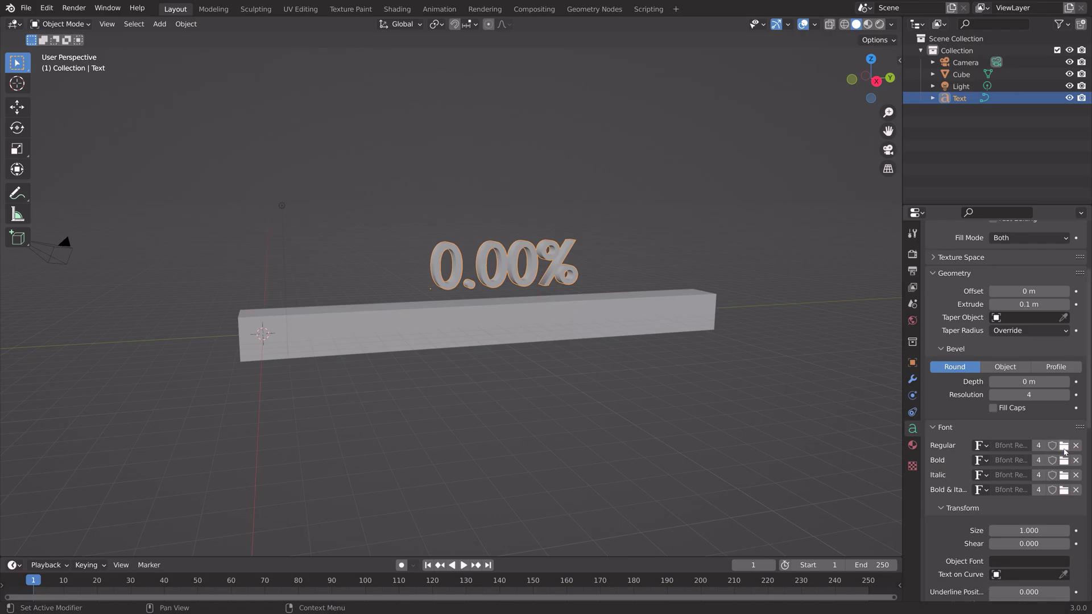
Load Eras Light ITC from the Windows Fonts folder, found by searching 'eras', as the regular font
left_click(1063, 445)
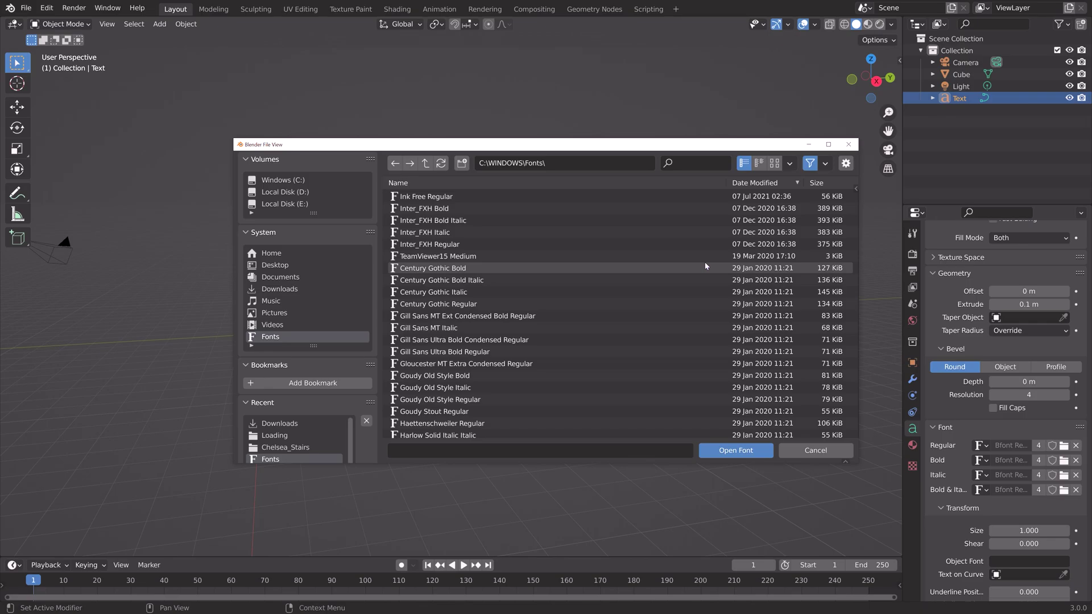
left_click(774, 163)
scroll(730, 257, "down", 2)
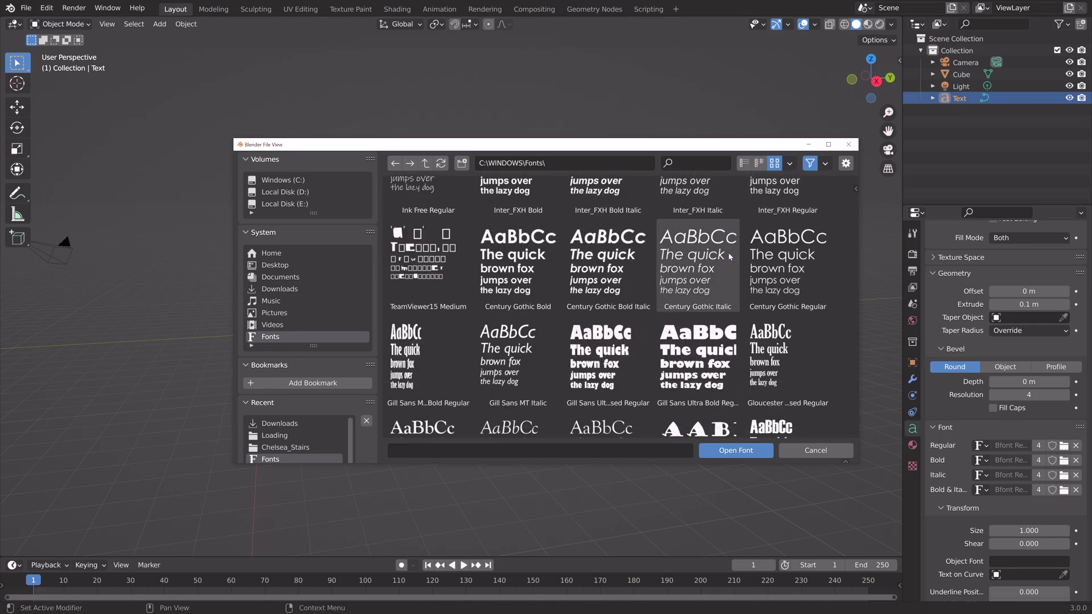
scroll(730, 256, "down", 2)
scroll(688, 236, "down", 10)
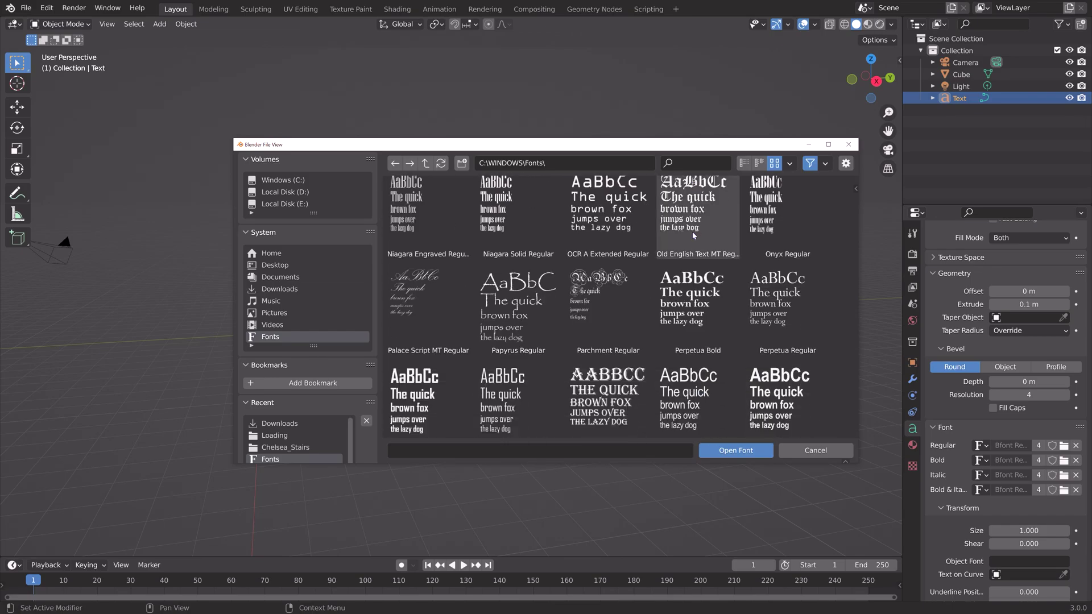
scroll(693, 233, "down", 8)
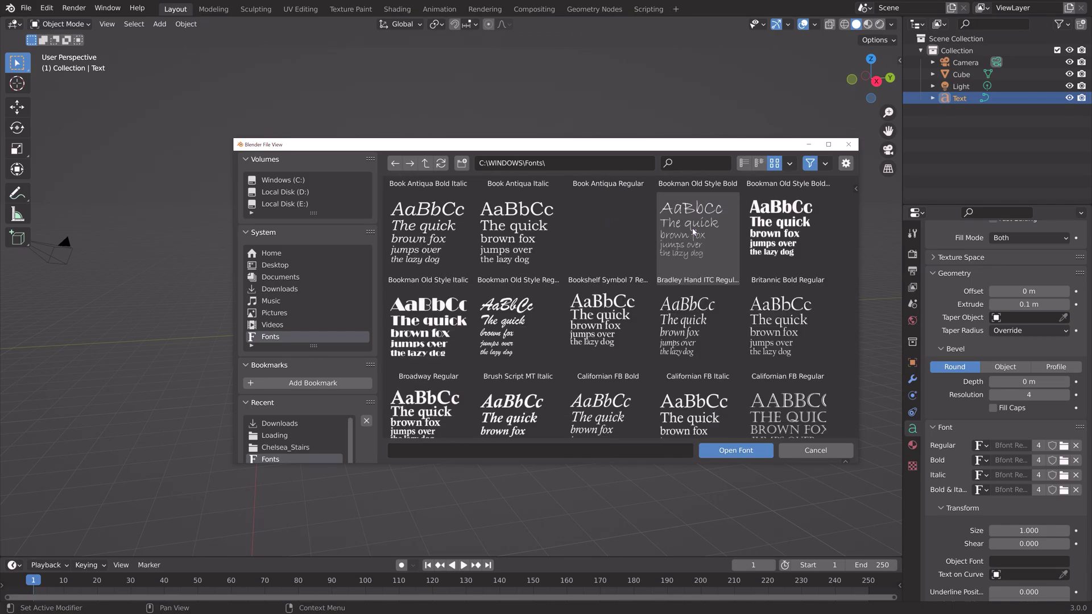
scroll(693, 232, "down", 8)
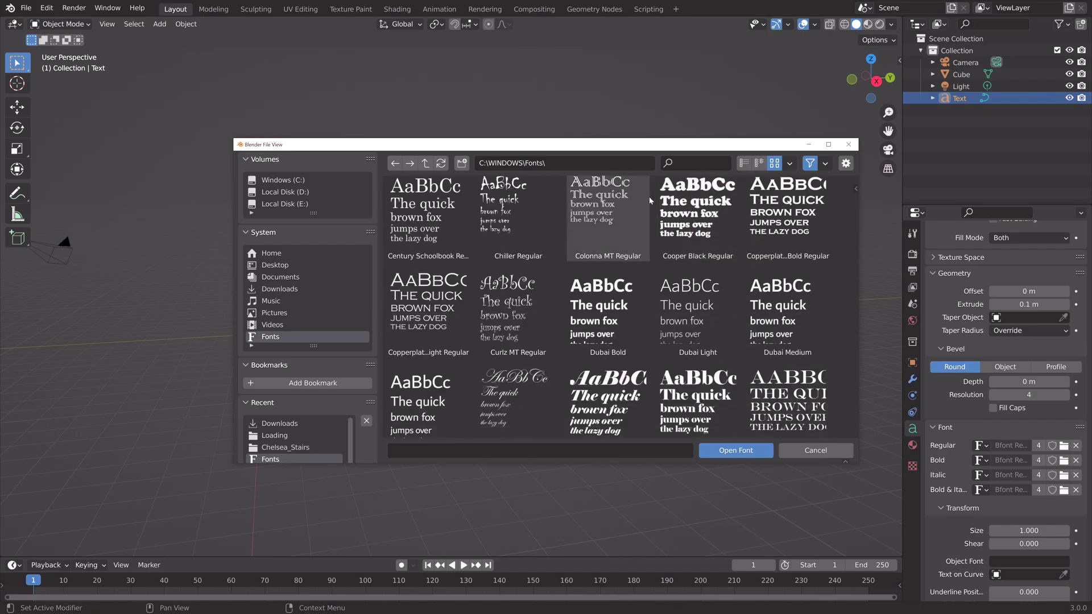
left_click(694, 163)
type("eras")
left_click(608, 224)
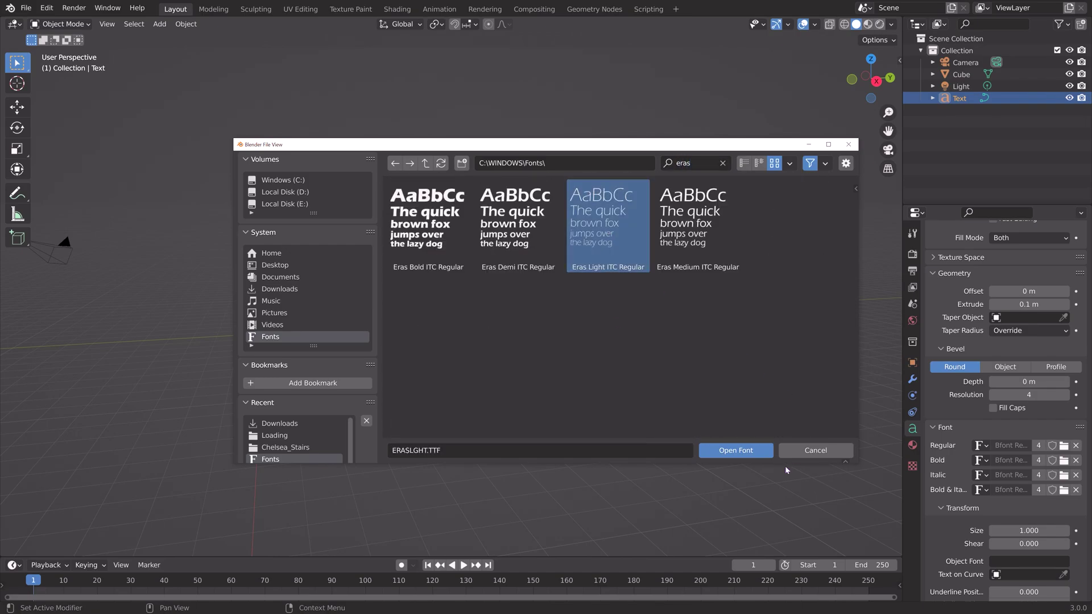
left_click(740, 452)
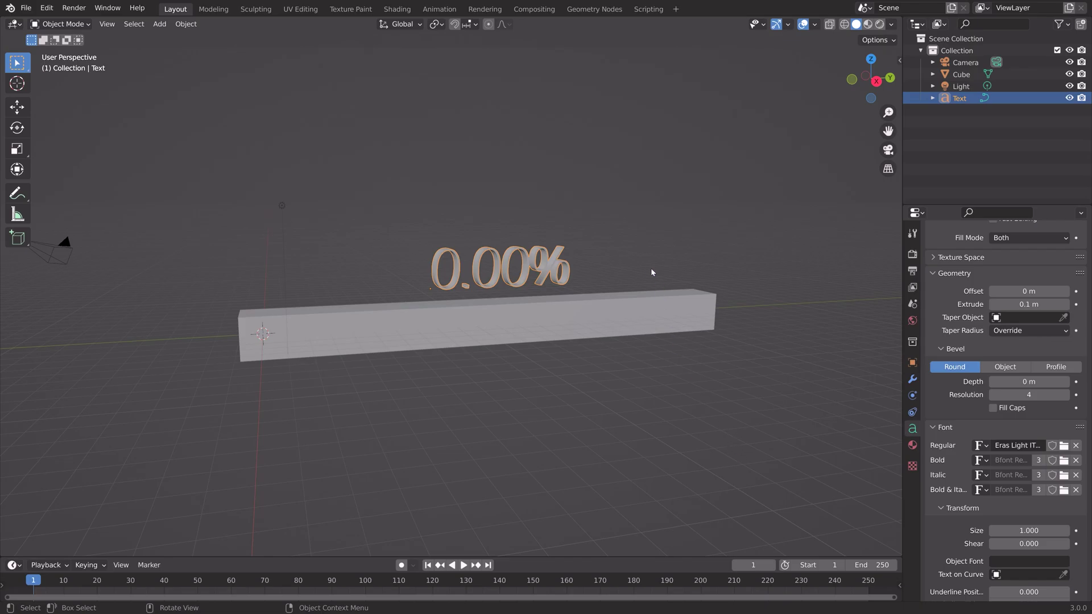
middle_click_drag(651, 273, 626, 265)
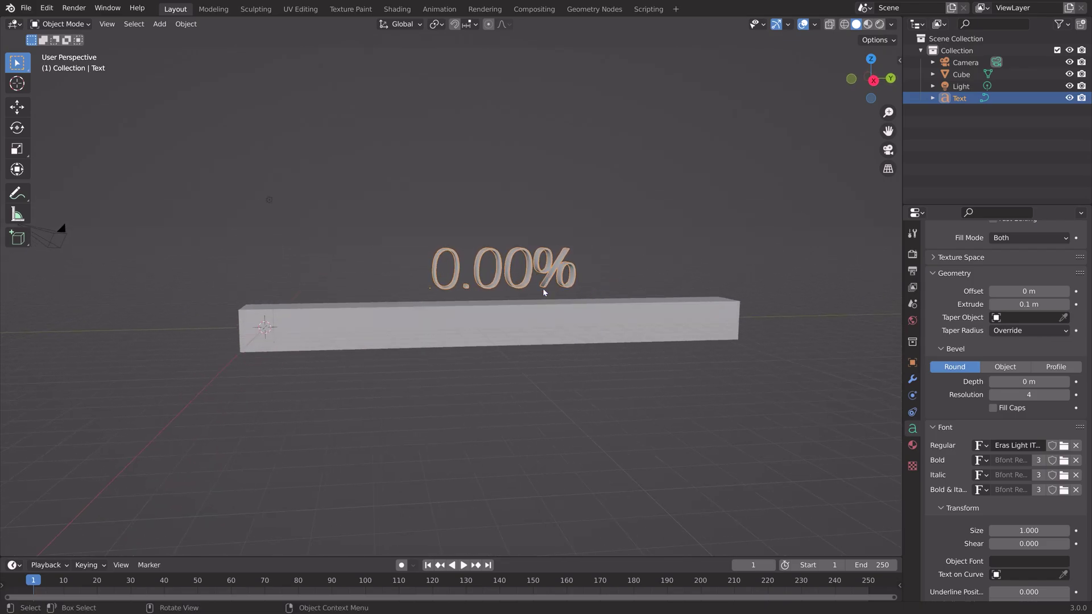
Duplicate the 0.00% text straight upward and turn off the counter on the copy
key("shift+d")
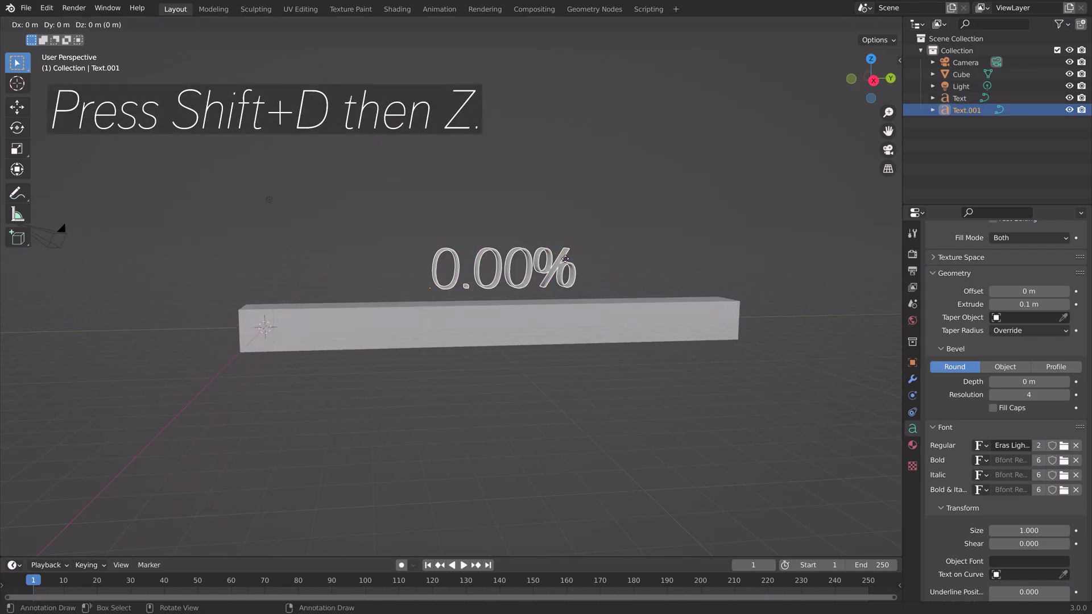
key("z")
left_click(564, 179)
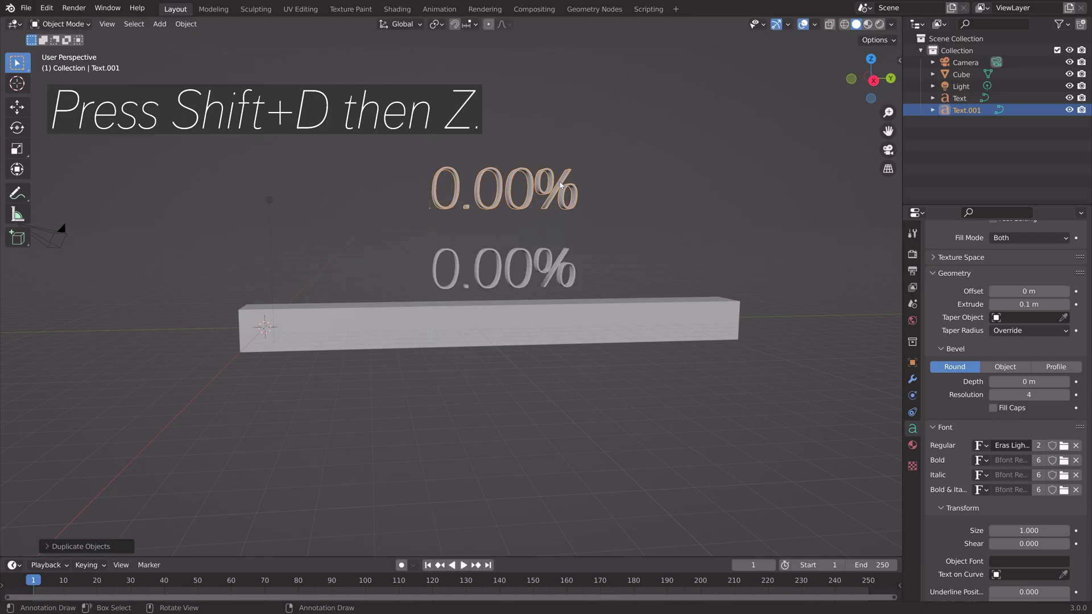
scroll(1019, 506, "down", 3)
scroll(1018, 506, "down", 10)
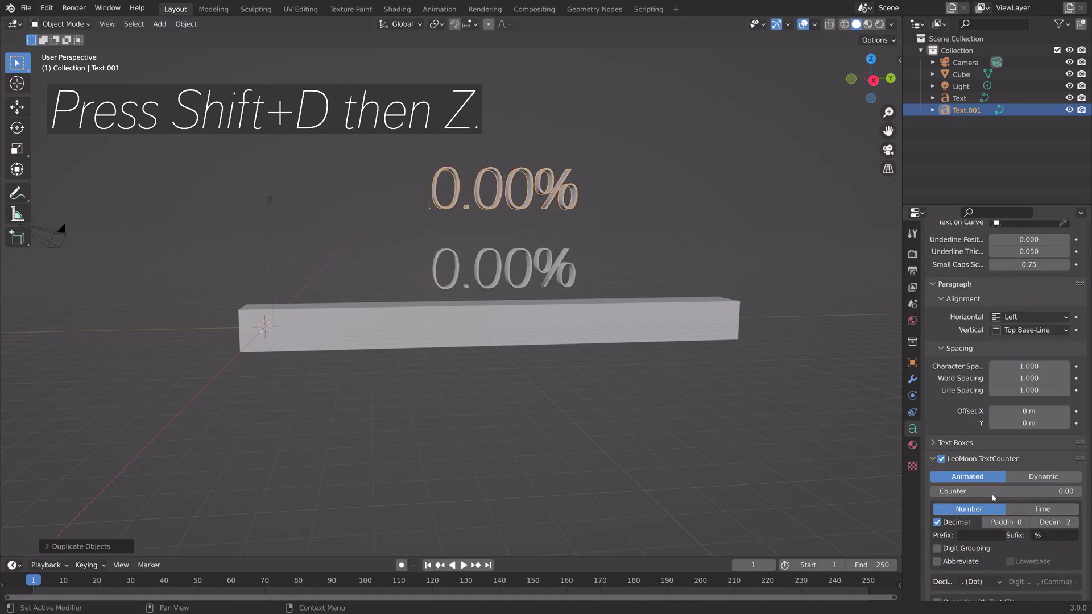
left_click(942, 458)
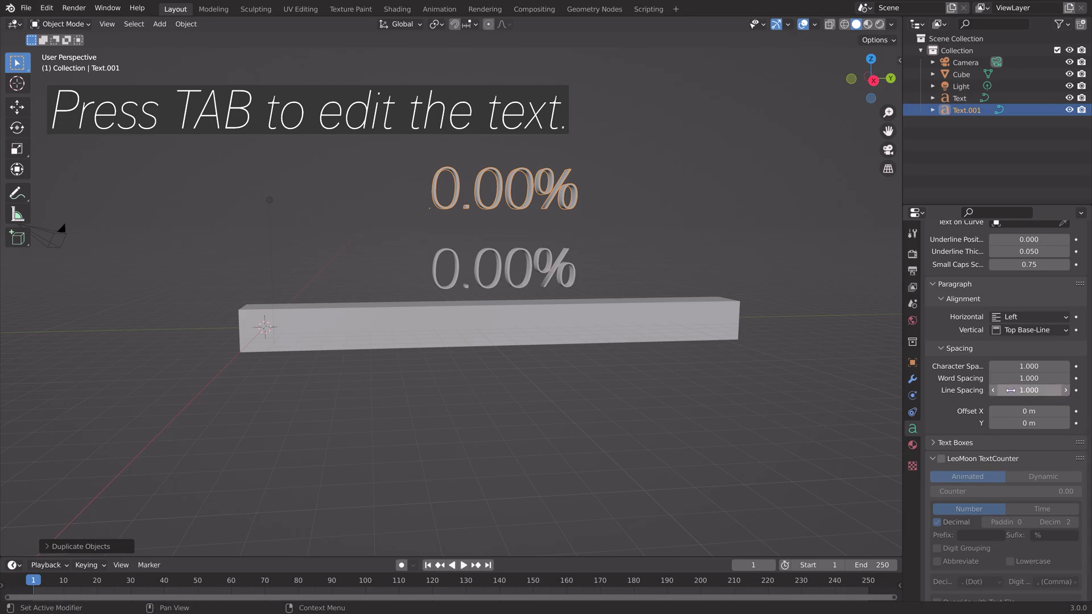
scroll(1029, 392, "up", 3)
Change the copy's text to 'Loading' and position it above the counter
key("Tab")
key("BackSpace")
key("BackSpace")
key("BackSpace")
key("BackSpace")
key("BackSpace")
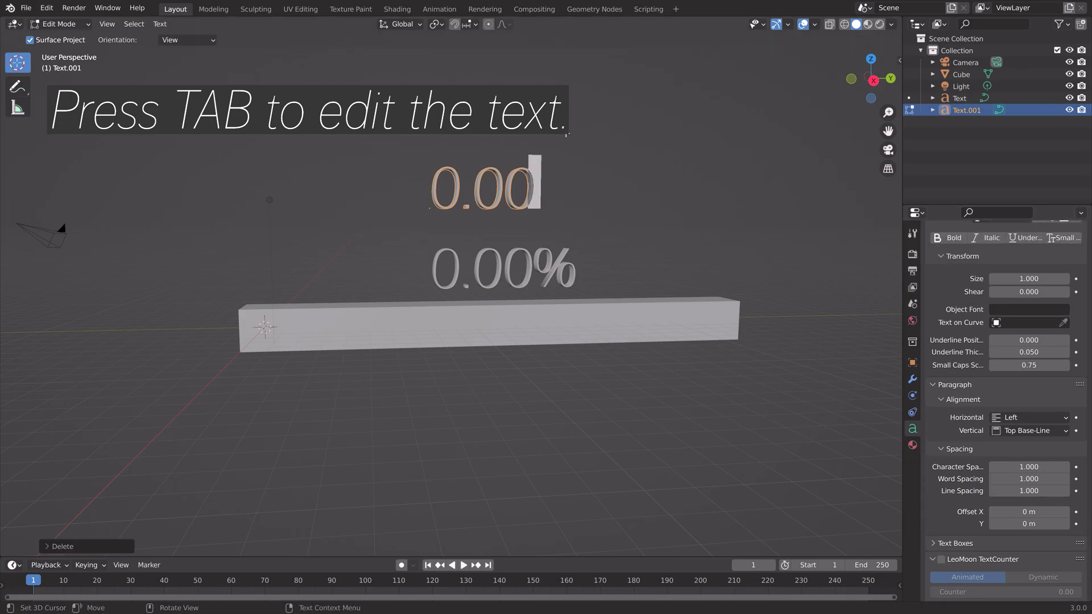
type("Loading")
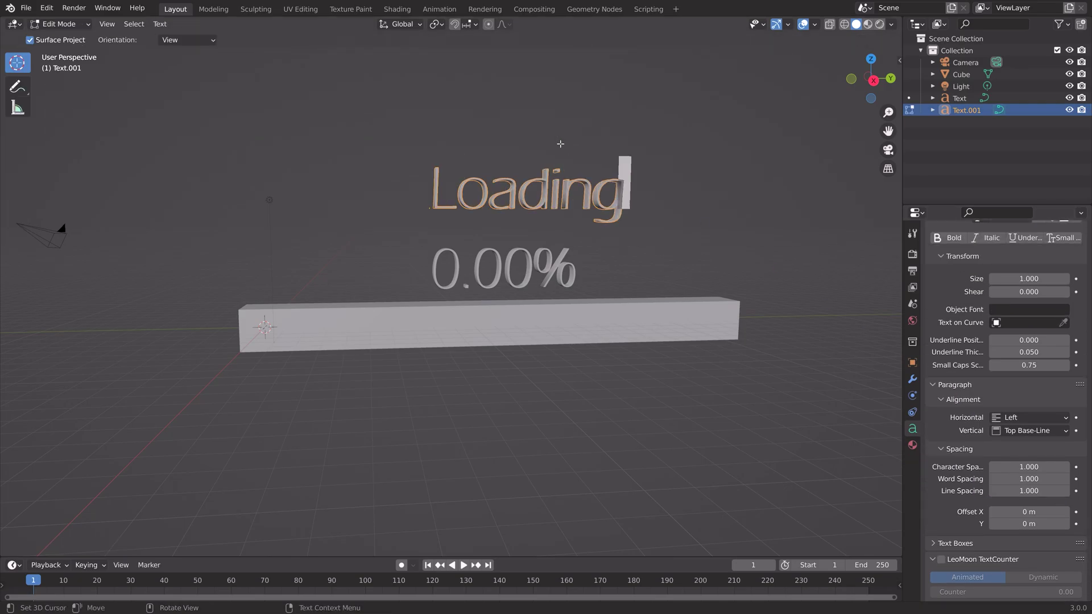
key("Tab")
key("KP_3")
key("g")
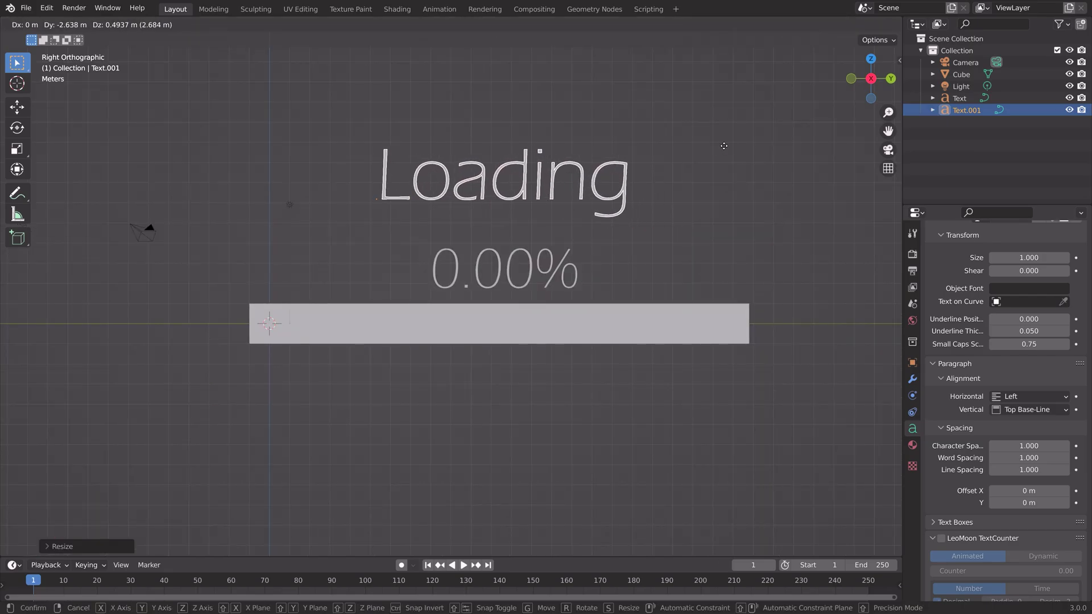
left_click(631, 122)
middle_click_drag(631, 123, 643, 244)
key("shift+a")
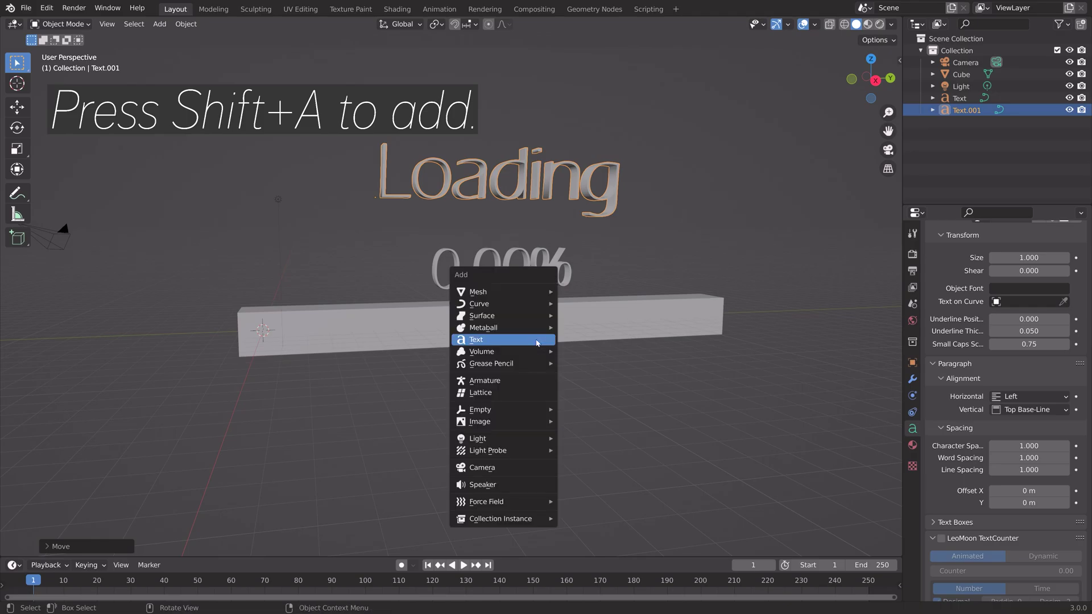
Add a plane mesh, scale it up into a large floor and move it into place
mouse_move(523, 295)
left_click(583, 292)
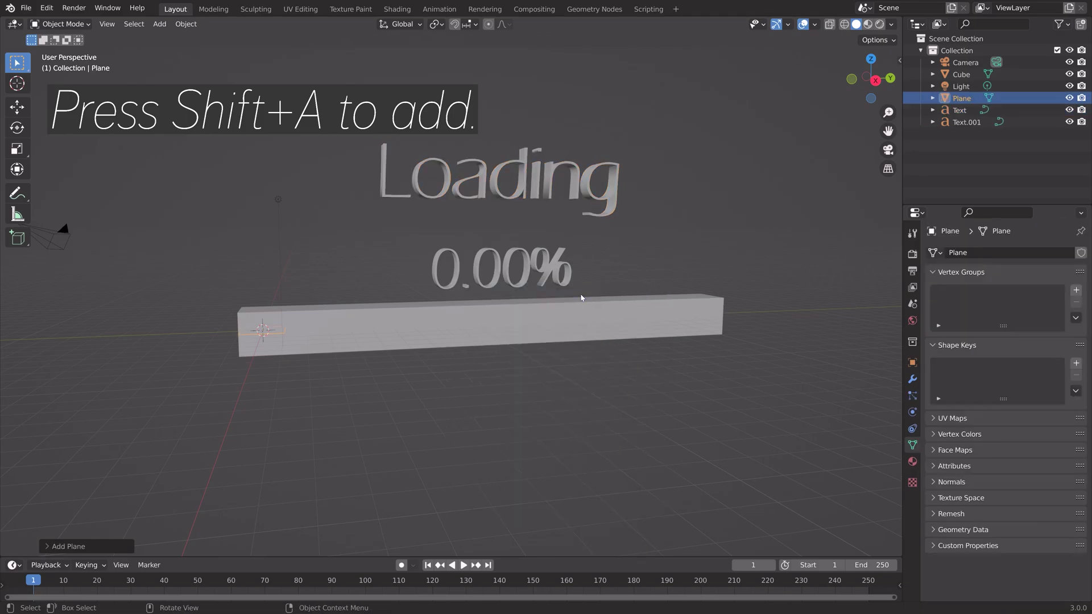
key("s")
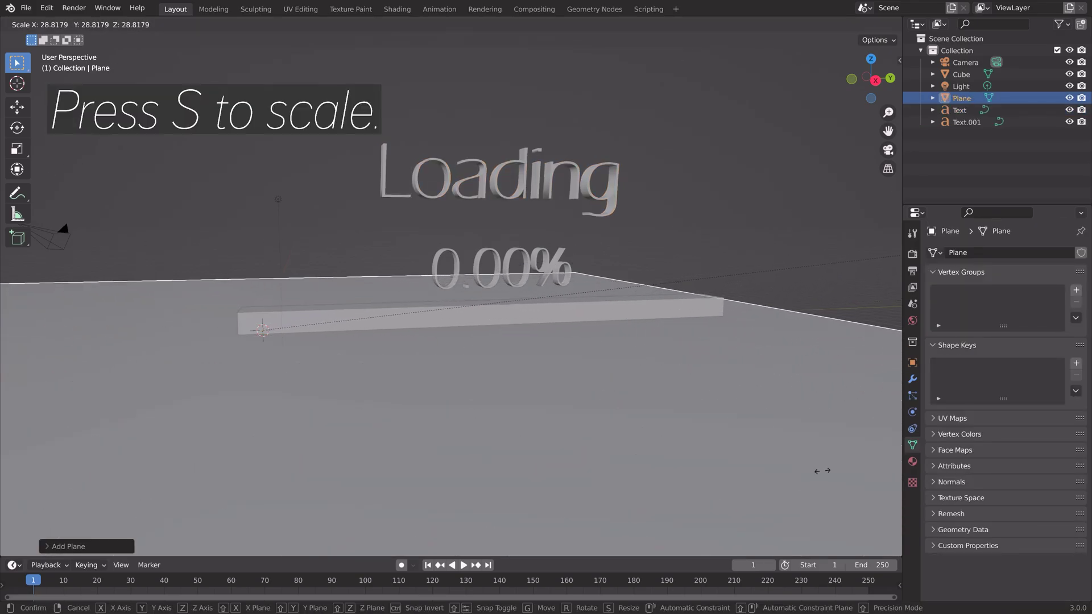
left_click(822, 471)
scroll(619, 248, "down", 3)
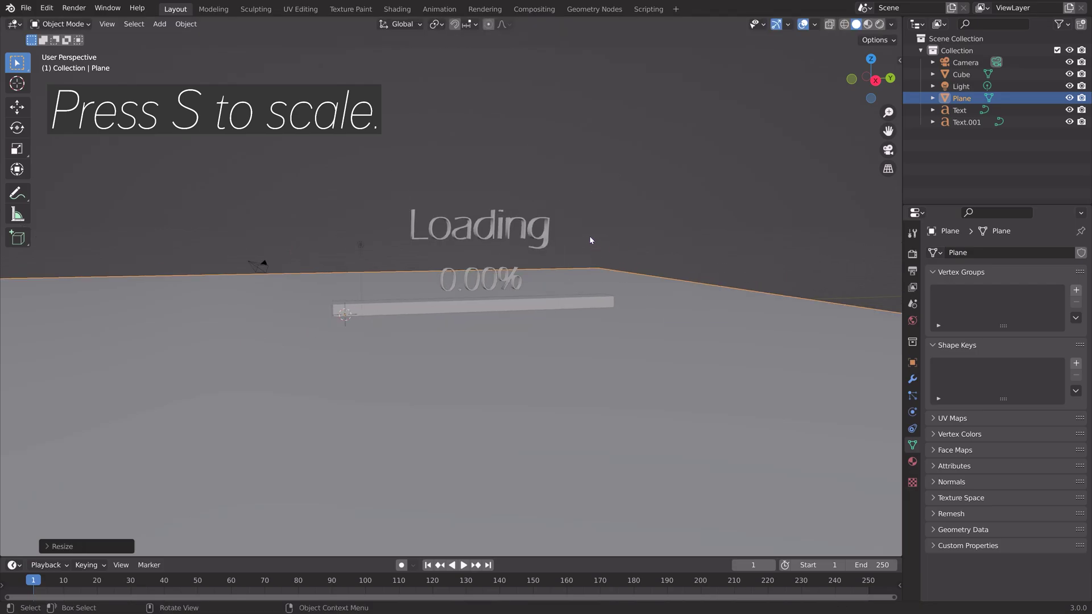
key("g")
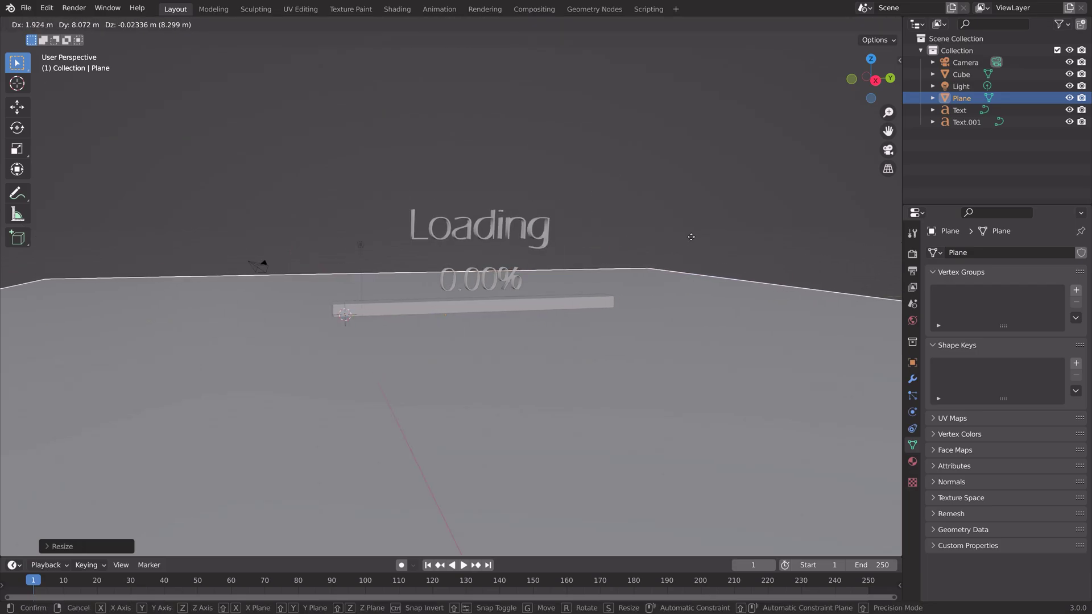
left_click(699, 237)
scroll(583, 314, "up", 4)
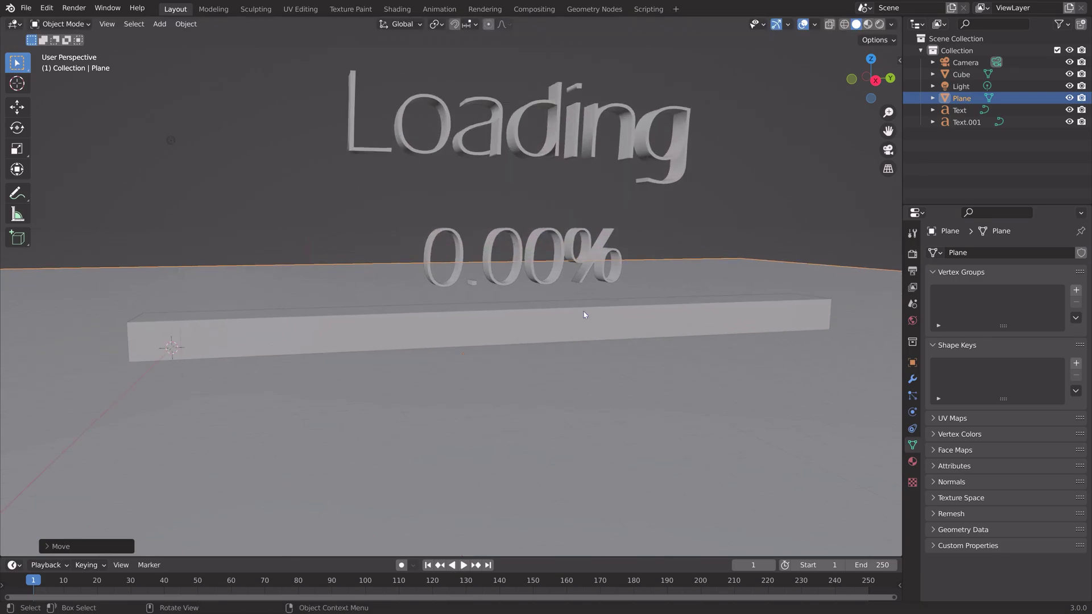
Lower the plane along Z beneath the bar and shrink it slightly
key("g")
key("z")
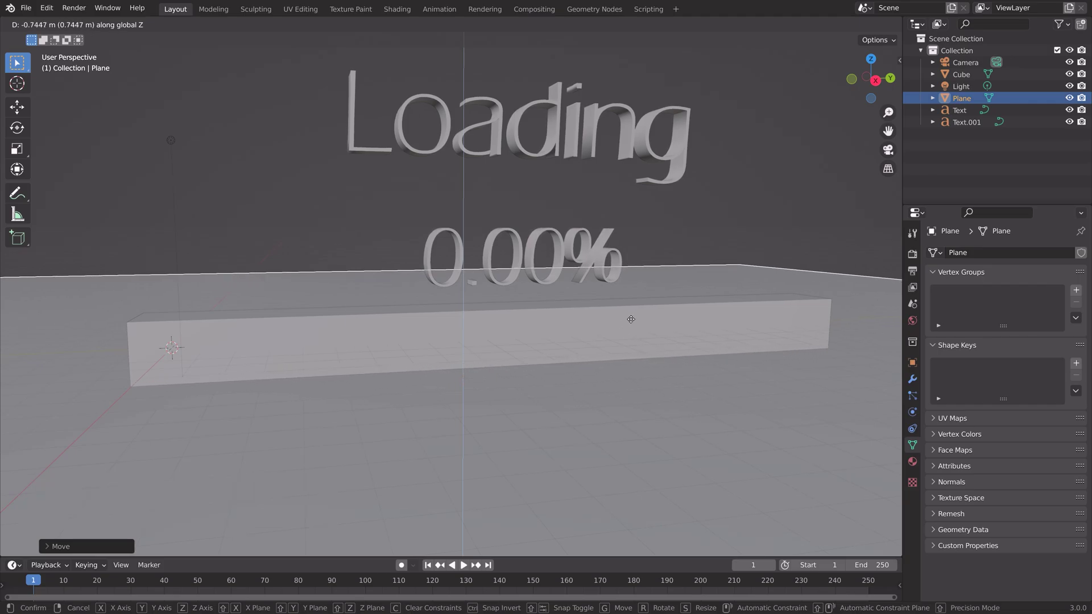
left_click(627, 319)
scroll(608, 382, "down", 5)
scroll(607, 382, "up", 3)
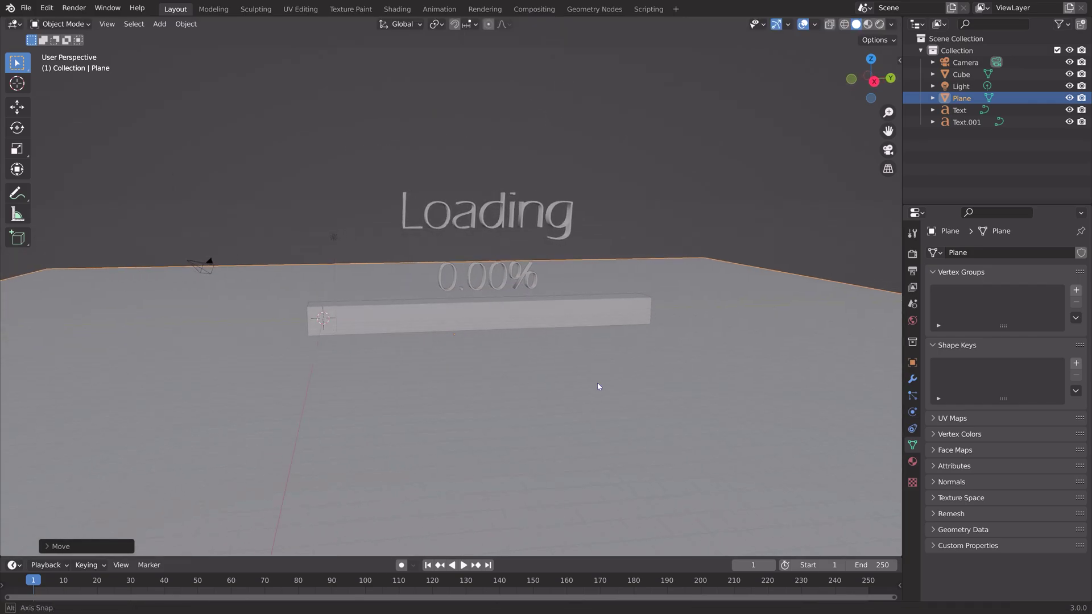
key("s")
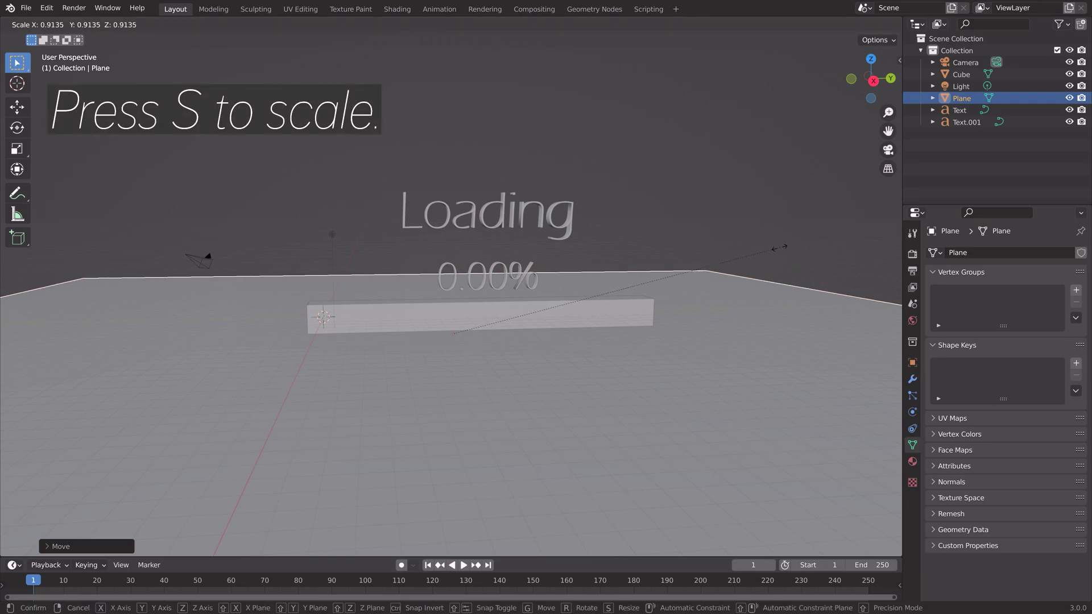
left_click(675, 284)
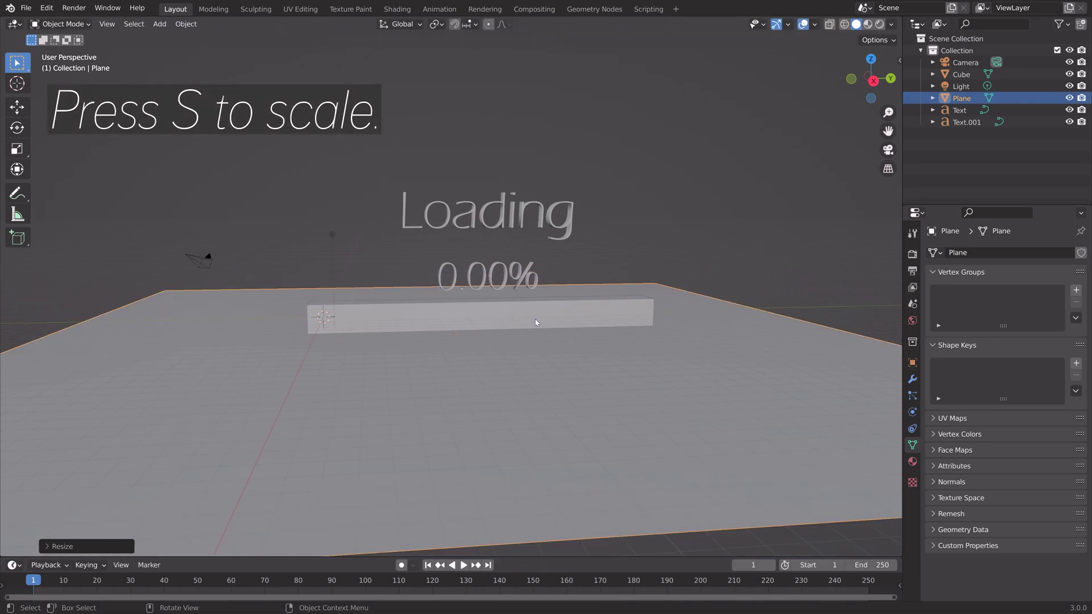
left_click(536, 322)
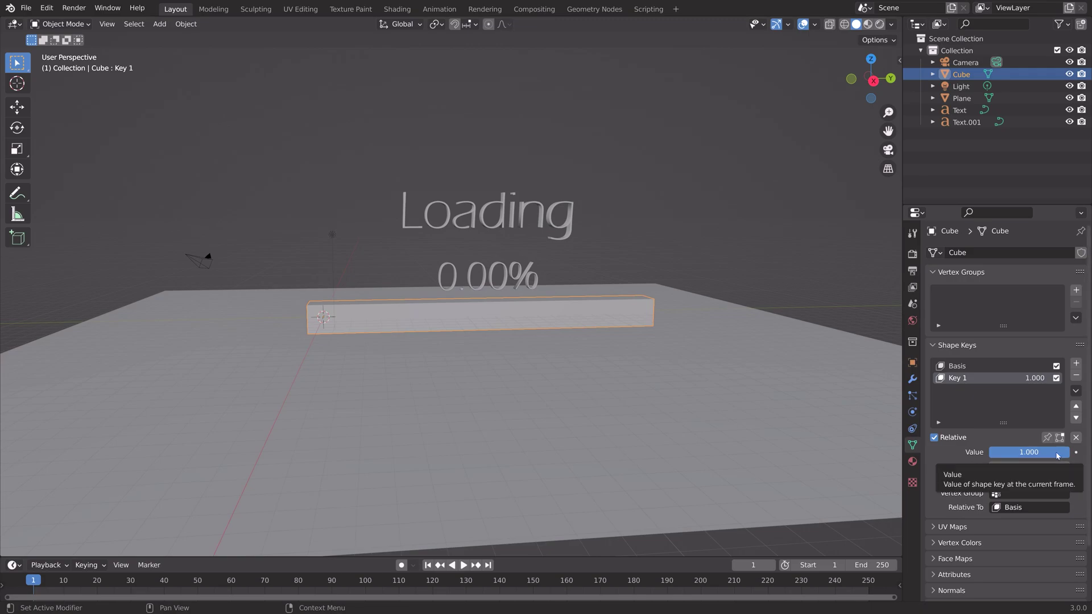
Keyframe the bar's shape key value at 0 on frame 1 and 1 on frame 250
left_click_drag(1050, 455, 1021, 456)
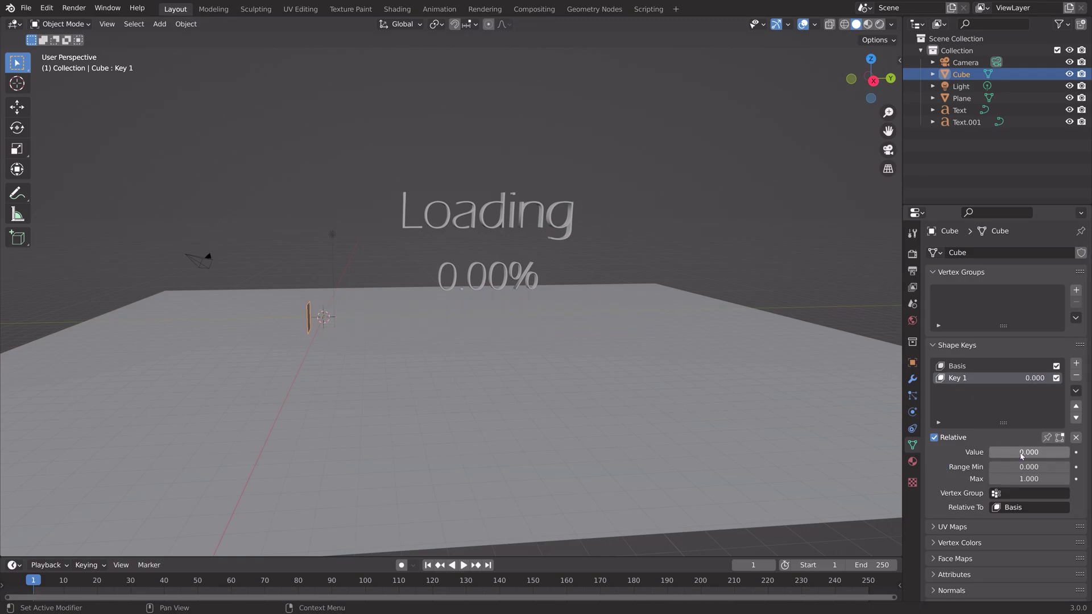
key("i")
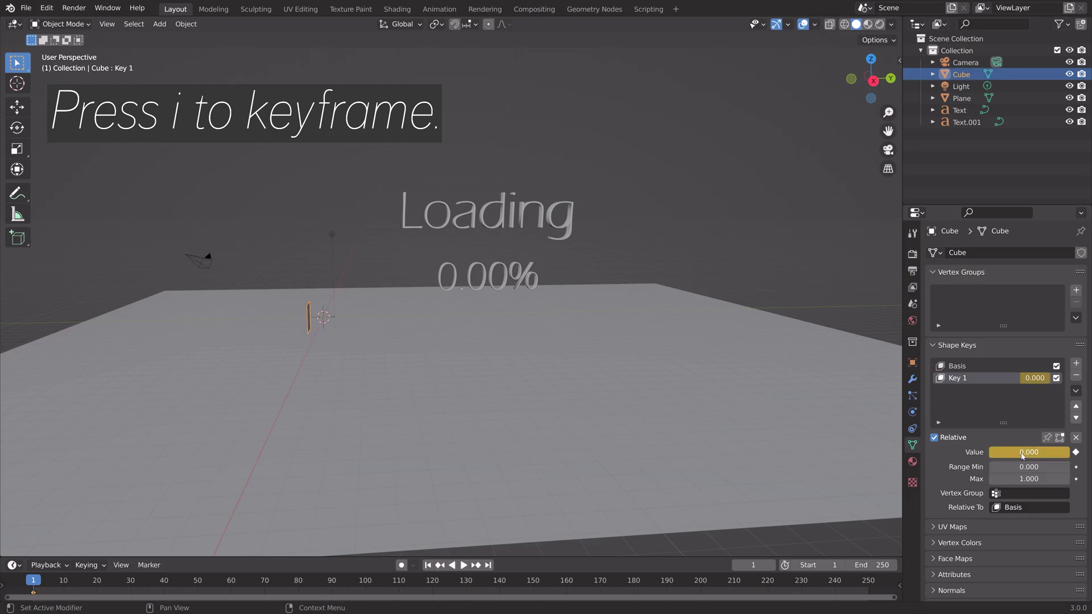
left_click(488, 564)
mouse_move(1024, 452)
left_mouse_down()
mouse_move(1063, 452)
mouse_move(1045, 452)
left_mouse_up()
key("i")
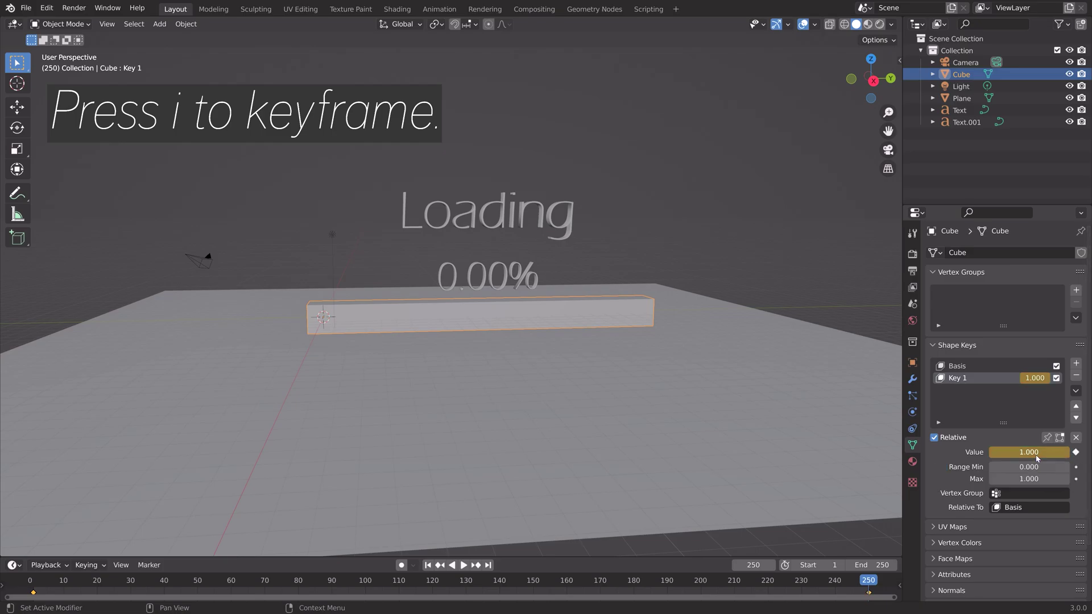
left_click(522, 282)
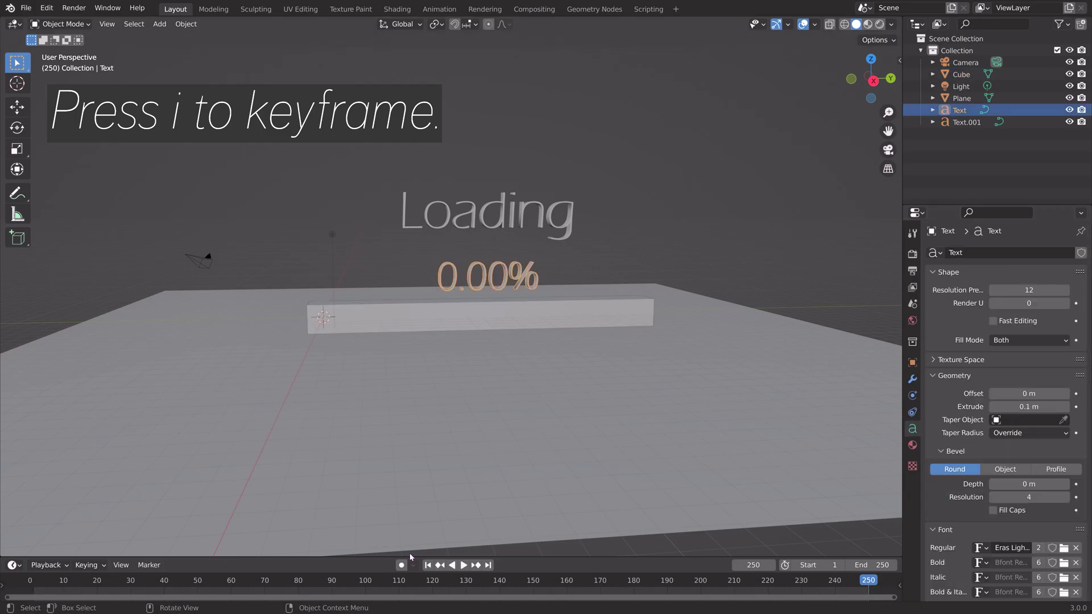
Keyframe the percentage Counter at 0 on frame 1 and 100 on frame 250
left_click(428, 565)
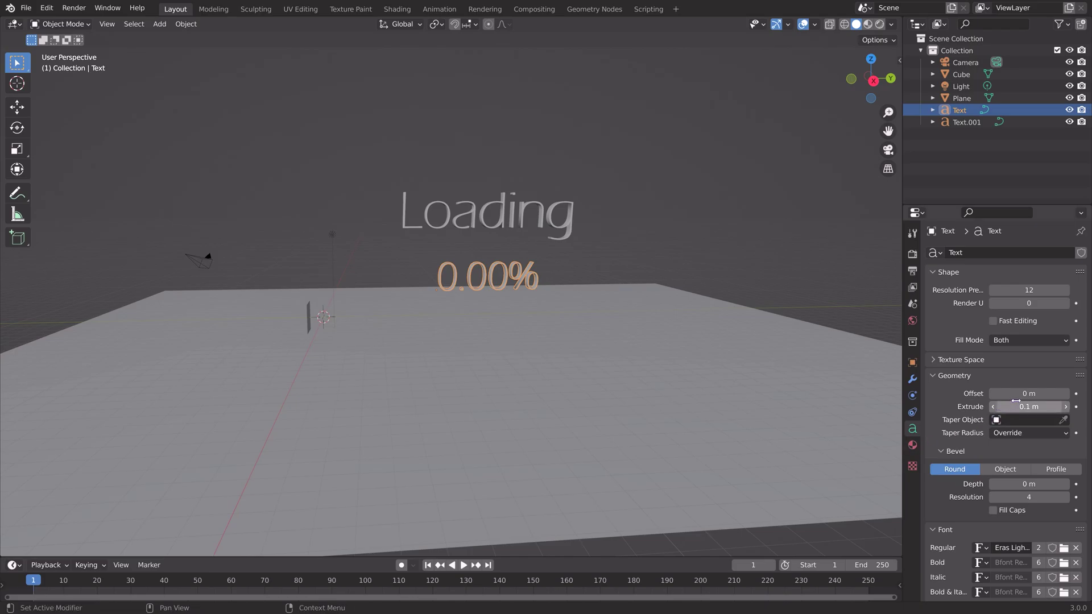
scroll(1016, 500, "down", 8)
scroll(1016, 503, "down", 9)
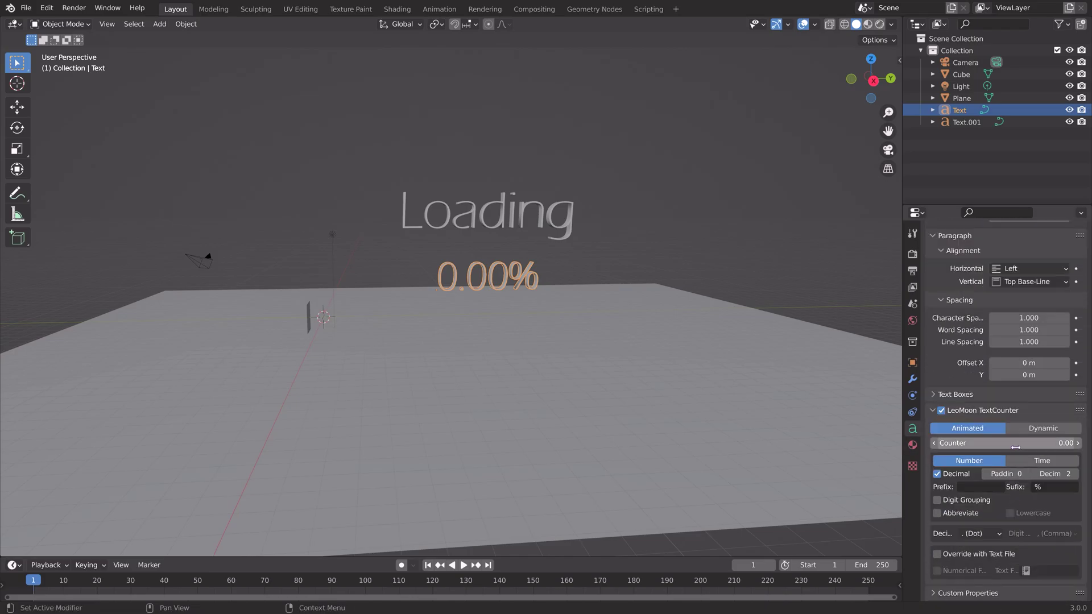
key("i")
left_click(488, 565)
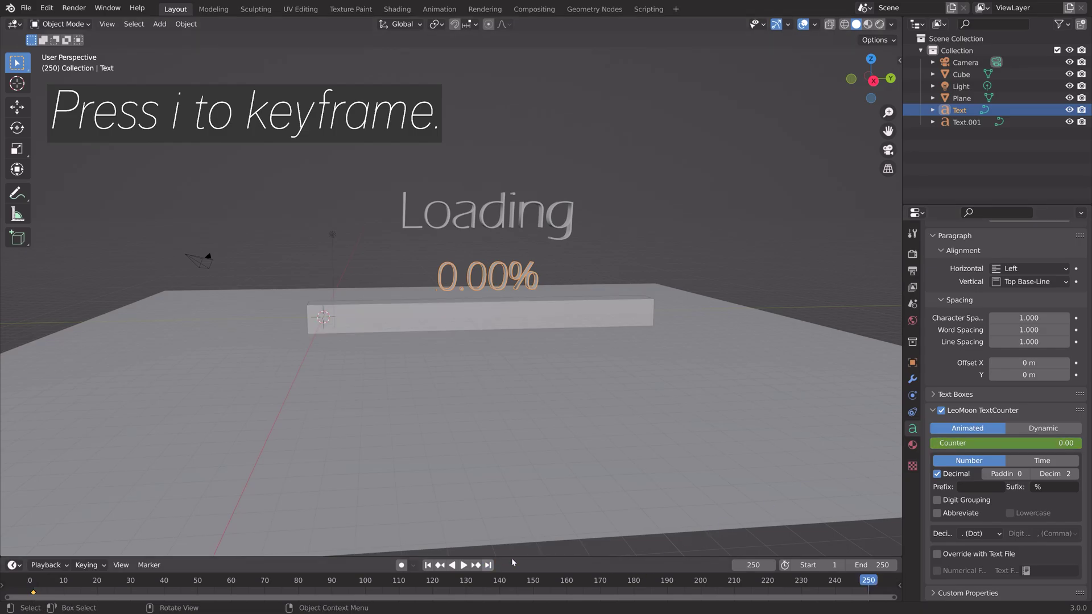
left_click(1014, 448)
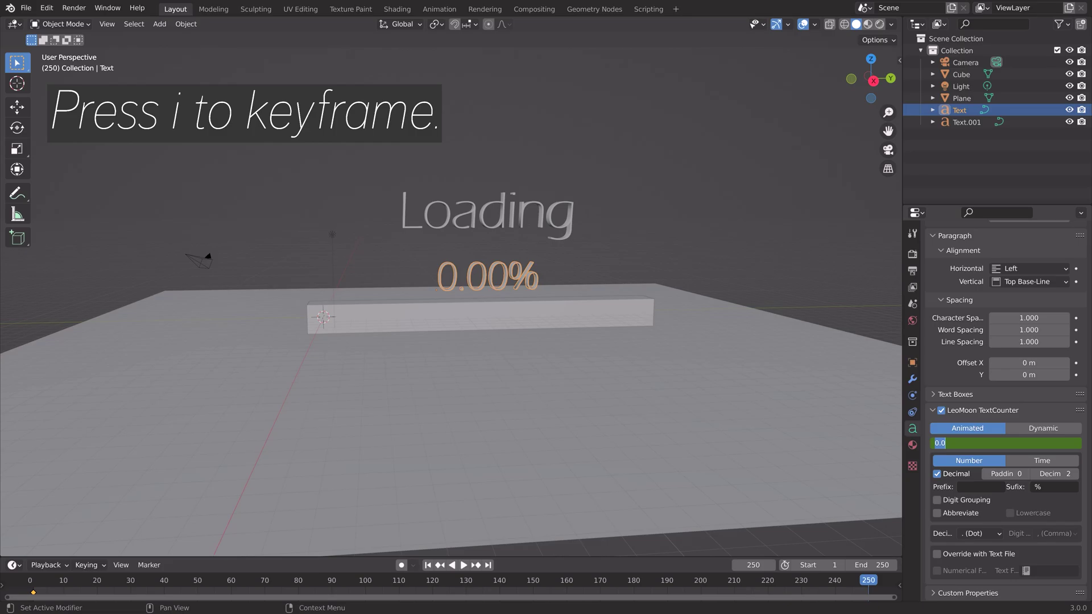
type("100")
key("Return")
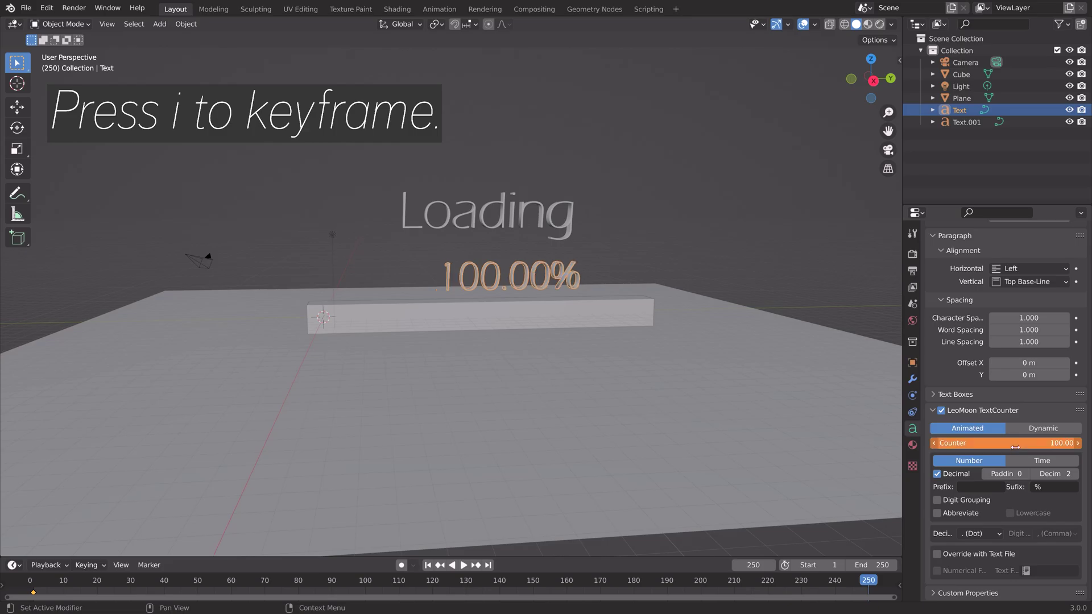
key("i")
Set the scene end frame to 300 and play the counter animation
left_click(873, 565)
key("Return")
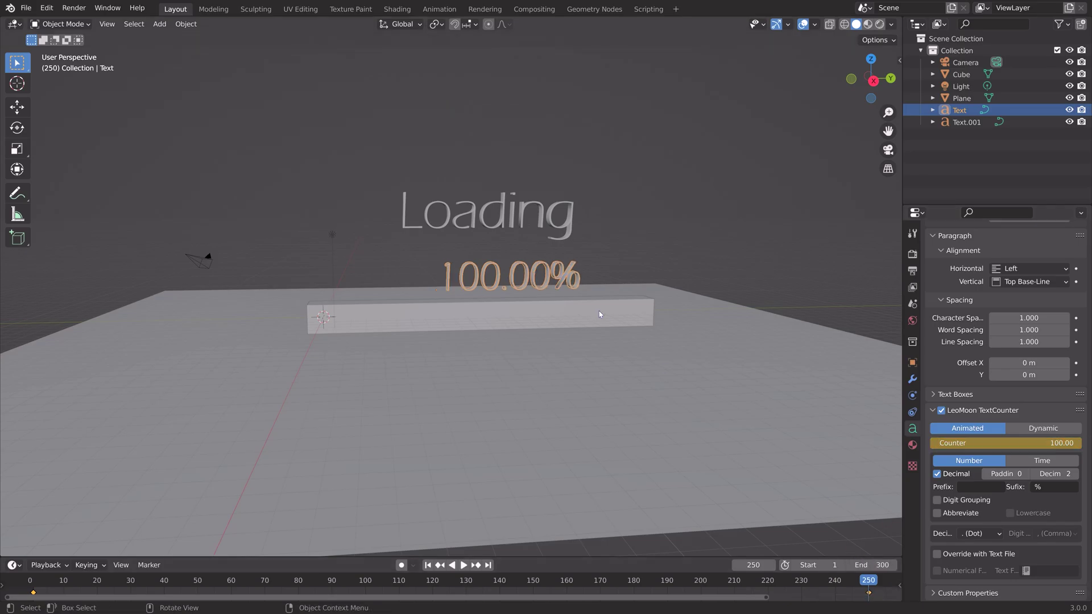
middle_click_drag(612, 309, 639, 317)
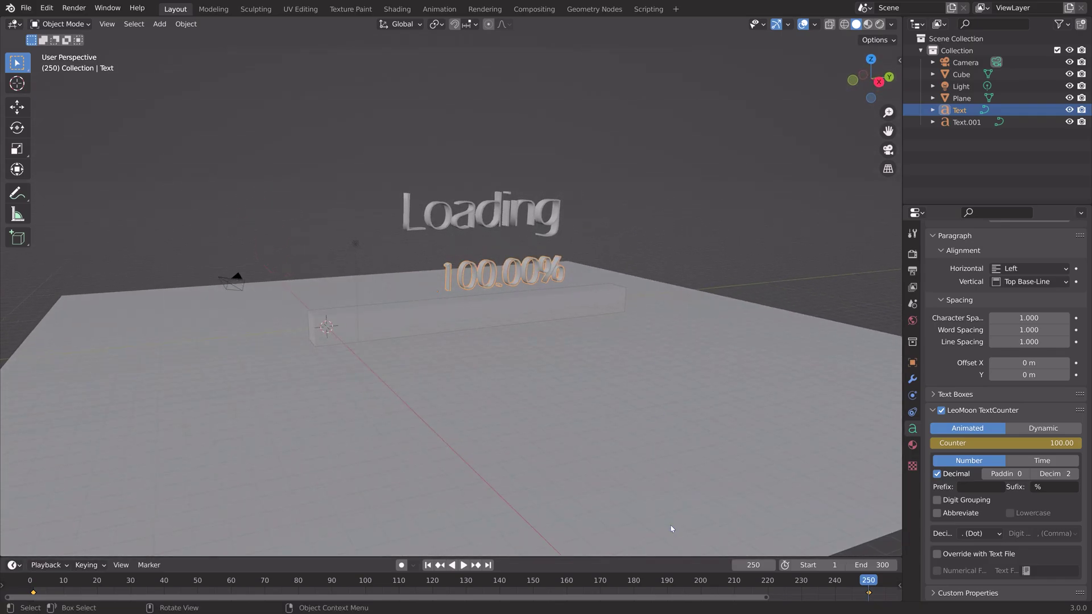
left_click(807, 579)
key("space")
key("space")
Shift the 100.00% text slightly left and replay the animation to check it
middle_click_drag(637, 296, 645, 293)
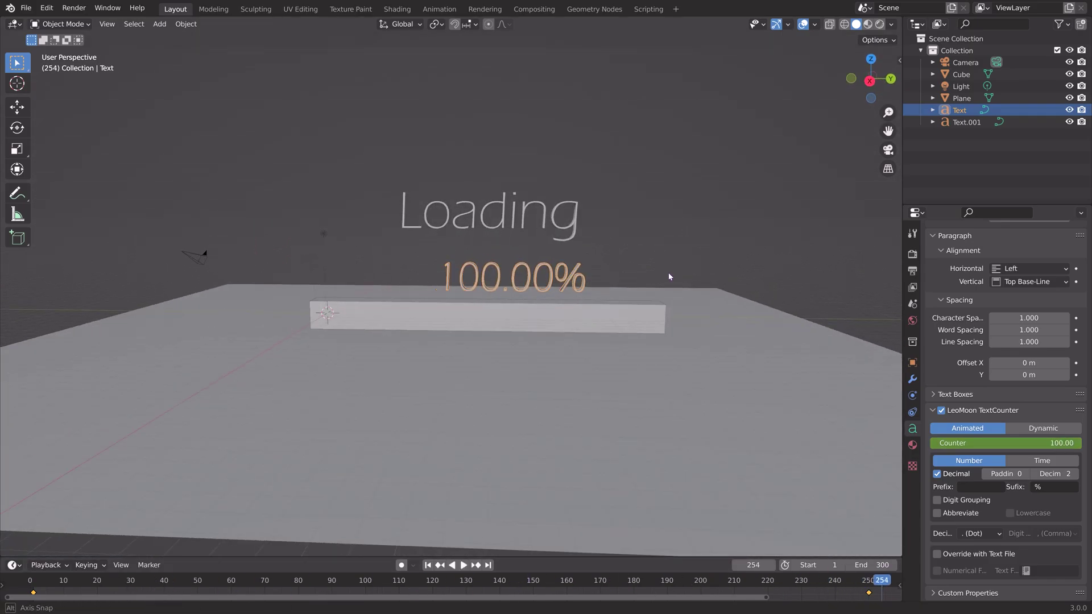
scroll(645, 293, "up", 3)
key("g")
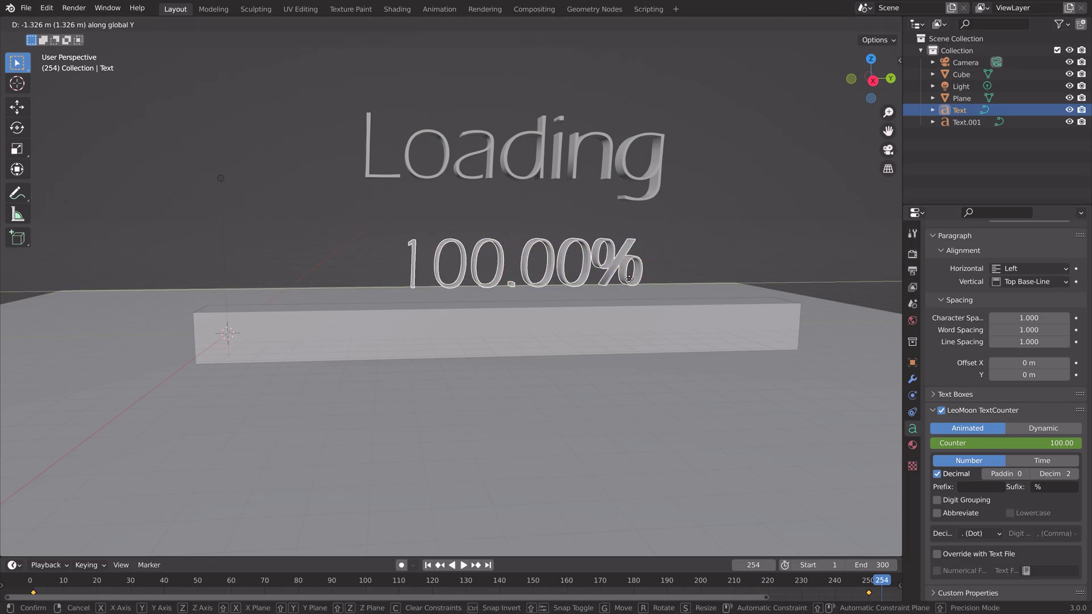
left_click(605, 277)
middle_click_drag(606, 277, 604, 275)
key("space")
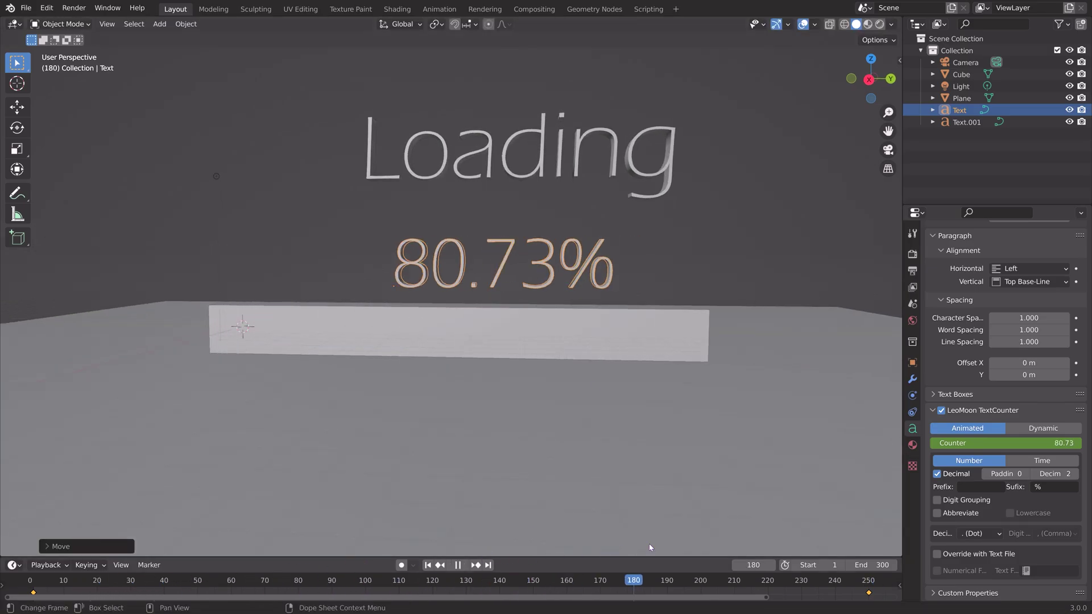
scroll(638, 325, "down", 4)
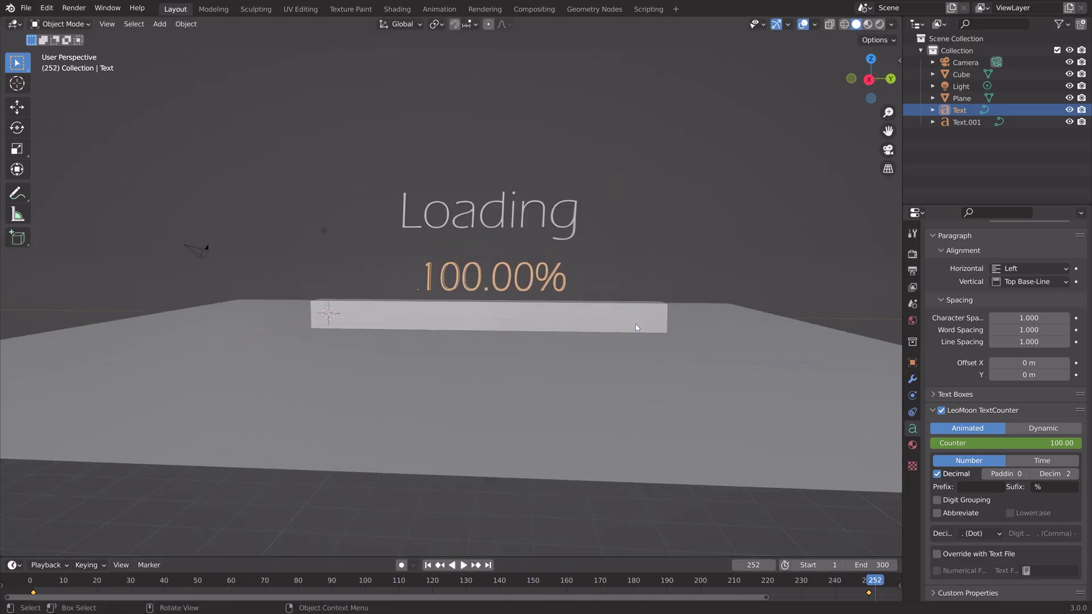
key("space")
middle_click_drag(639, 324, 646, 342)
scroll(484, 319, "up", 5)
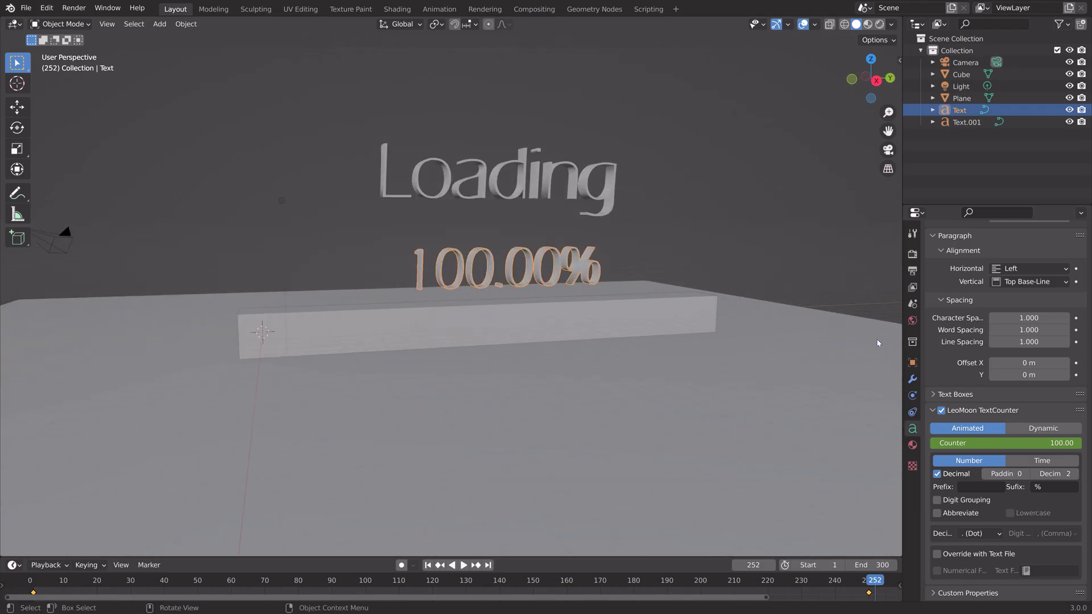
Set the World colour to an Environment Texture loaded with Chelsea_Stairs_8k.jpg
left_click(912, 322)
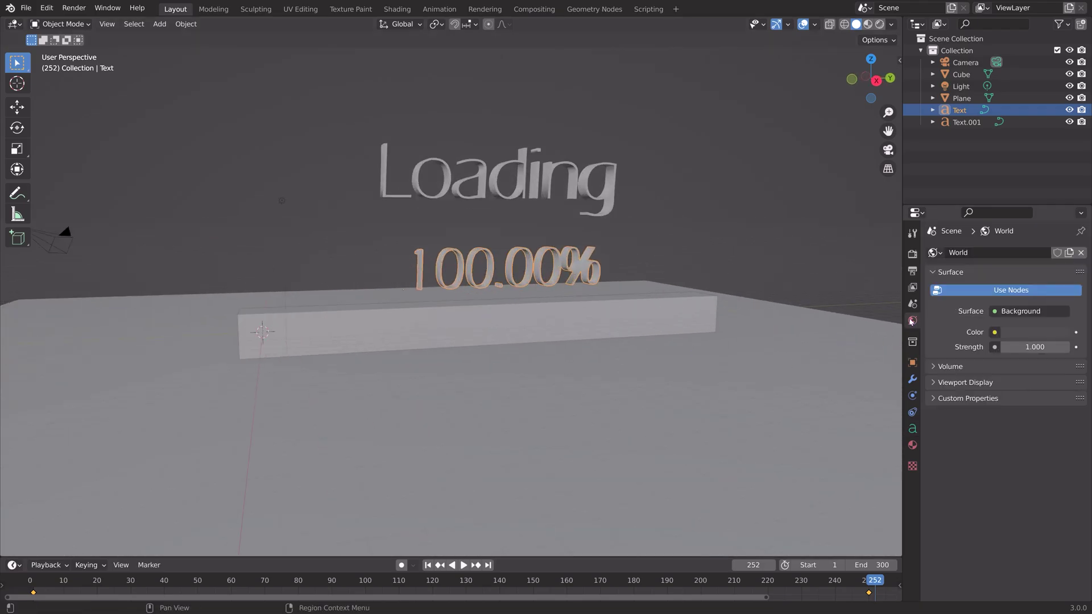
left_click(995, 333)
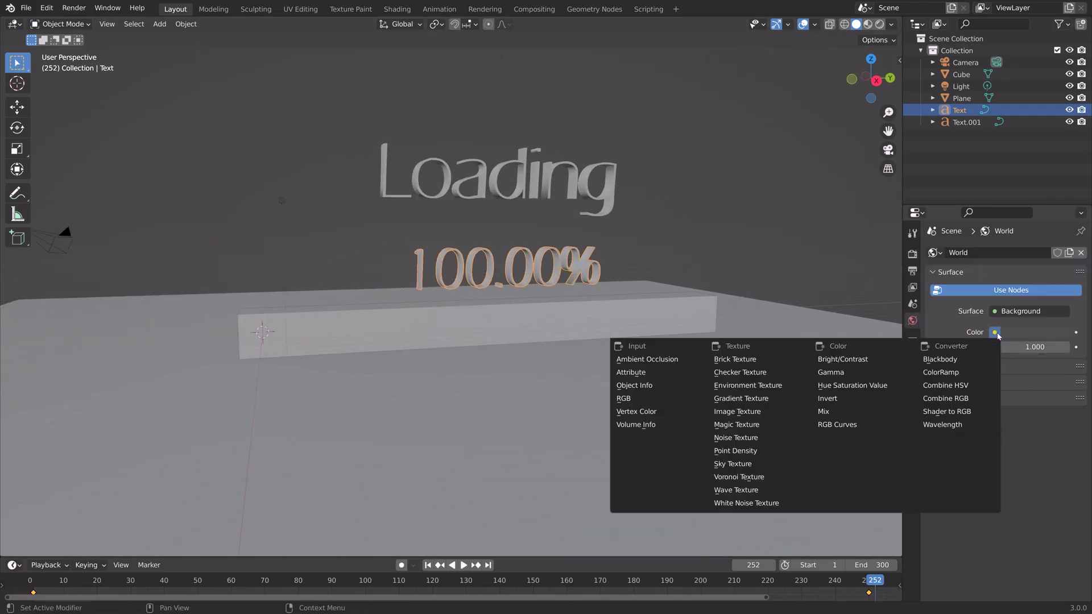
left_click(800, 390)
left_click(1040, 352)
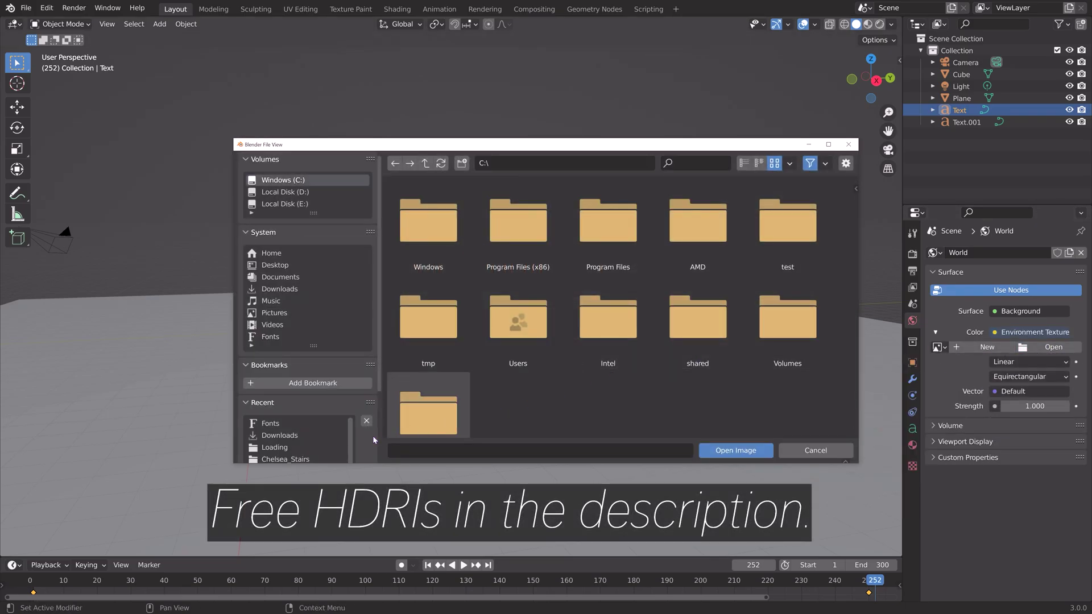
double_click(428, 405)
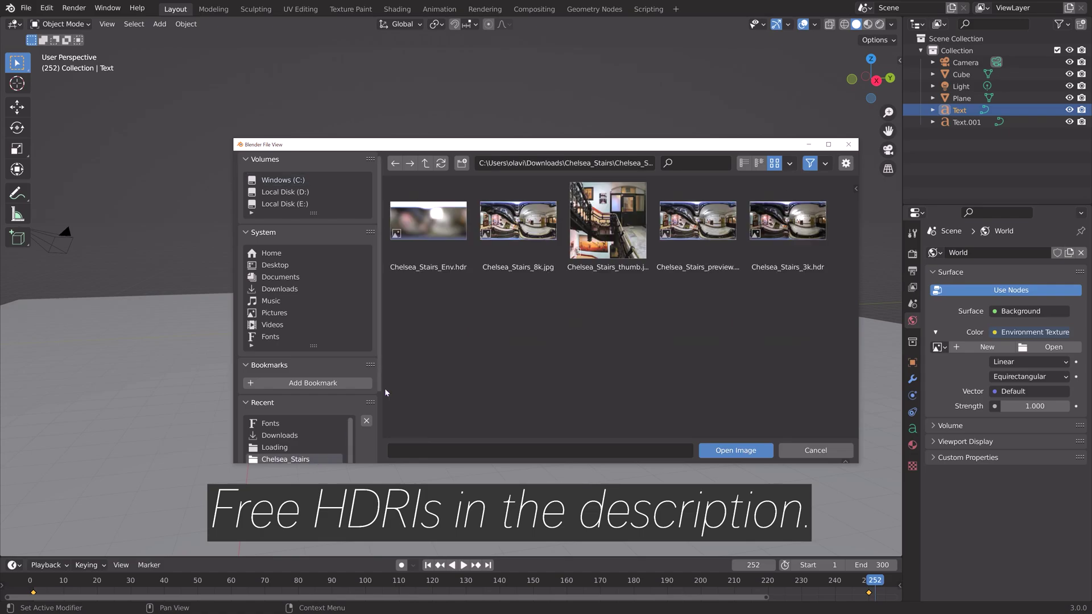
left_click(540, 238)
left_click(735, 450)
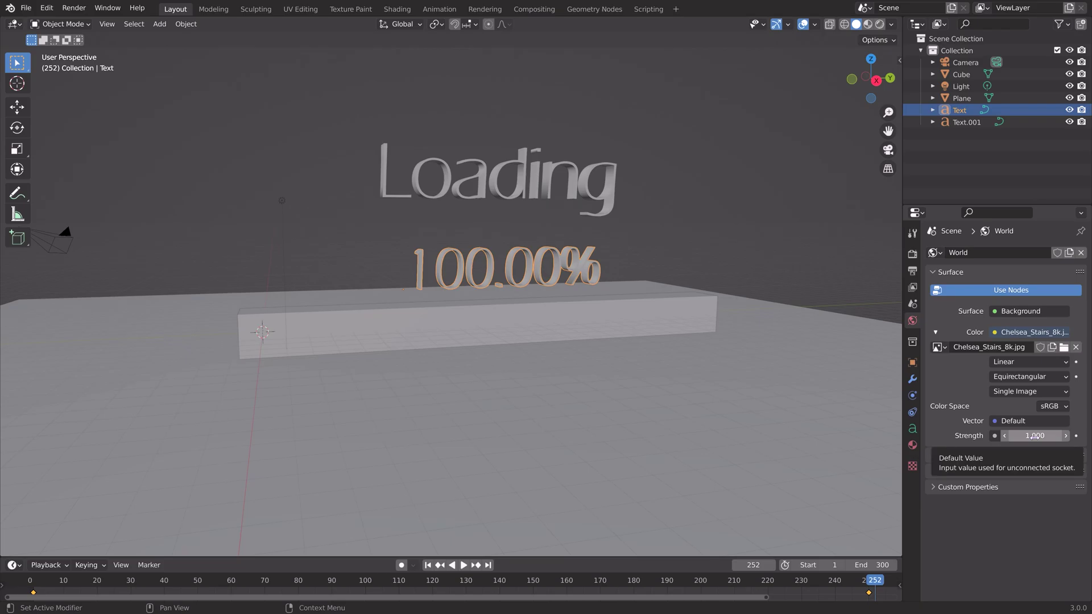
left_click(913, 255)
Switch to Cycles with GPU Compute, enable transparent Film, and preview in Rendered shading
left_click(1040, 253)
left_click(1018, 291)
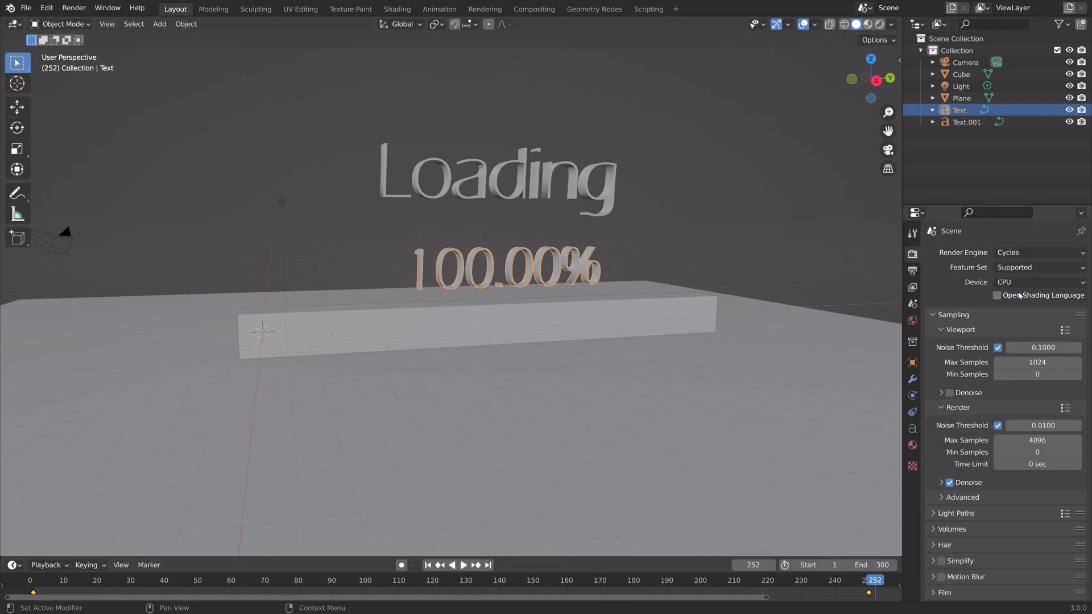
left_click(1006, 285)
left_click(1011, 313)
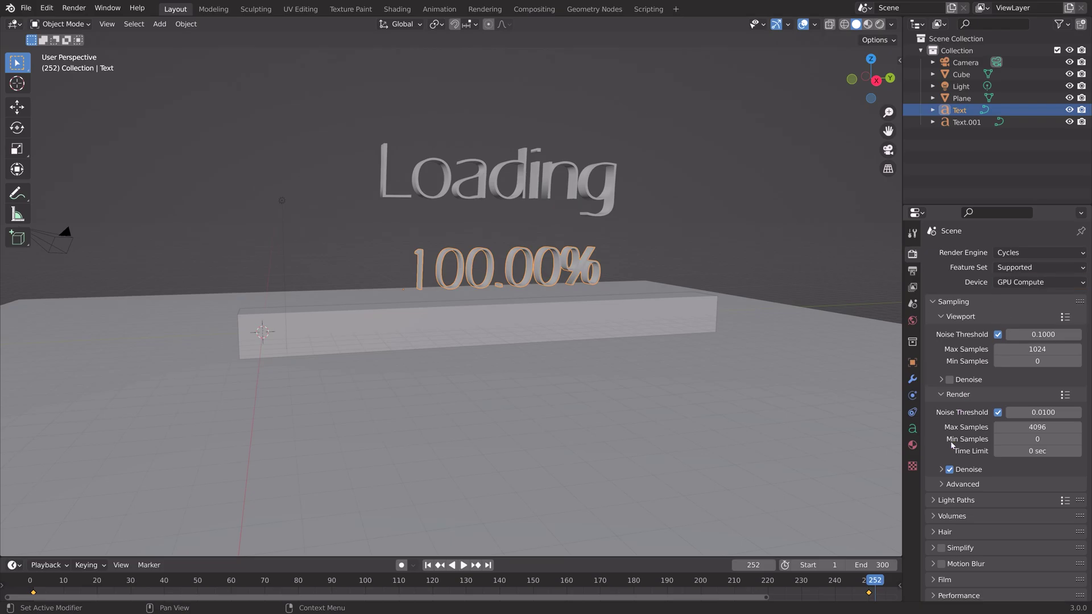
scroll(955, 456, "down", 3)
left_click(945, 513)
scroll(954, 531, "down", 3)
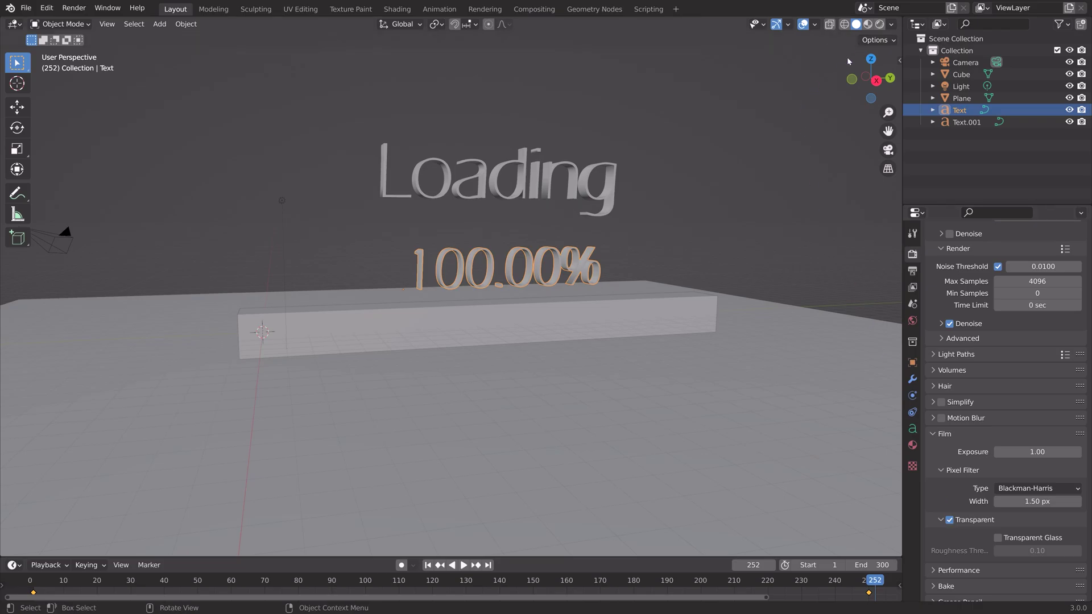
left_click(878, 24)
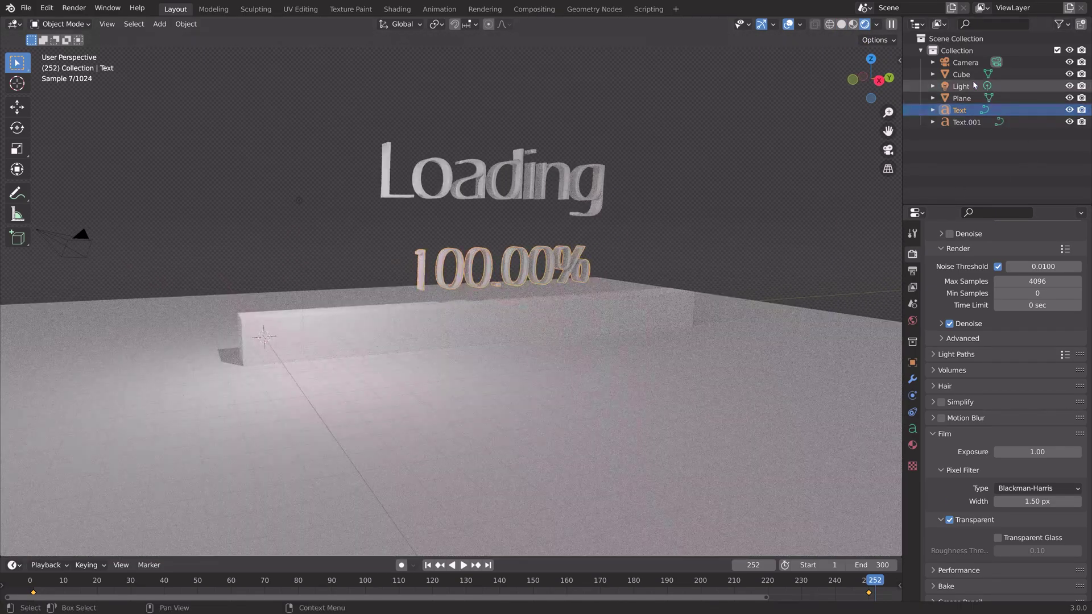
left_click(299, 200)
Delete the old light and add a Sun lamp
key("x")
left_click(632, 250)
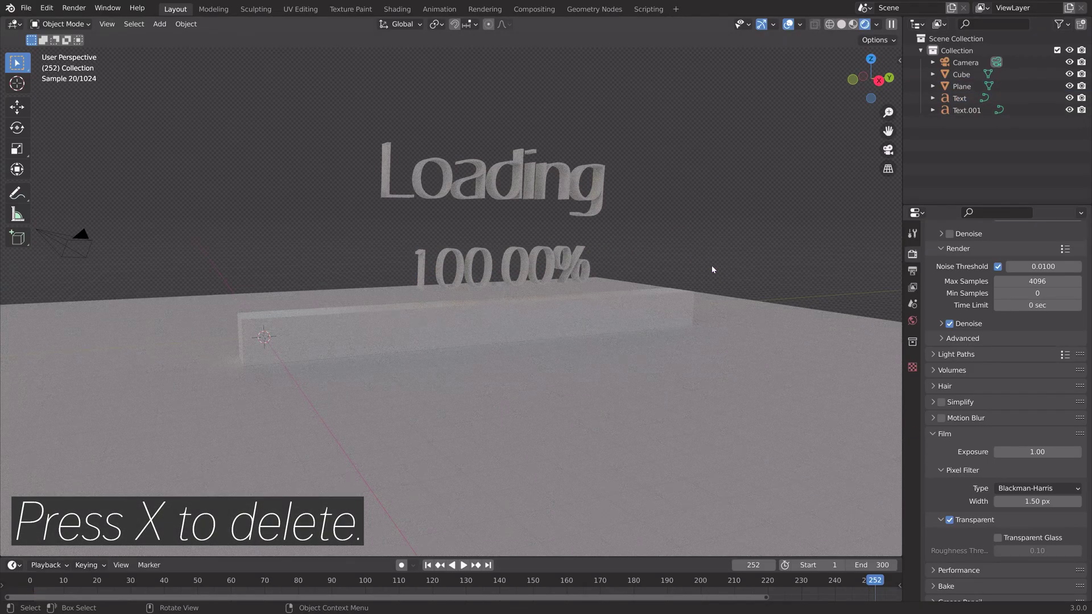
key("shift+a")
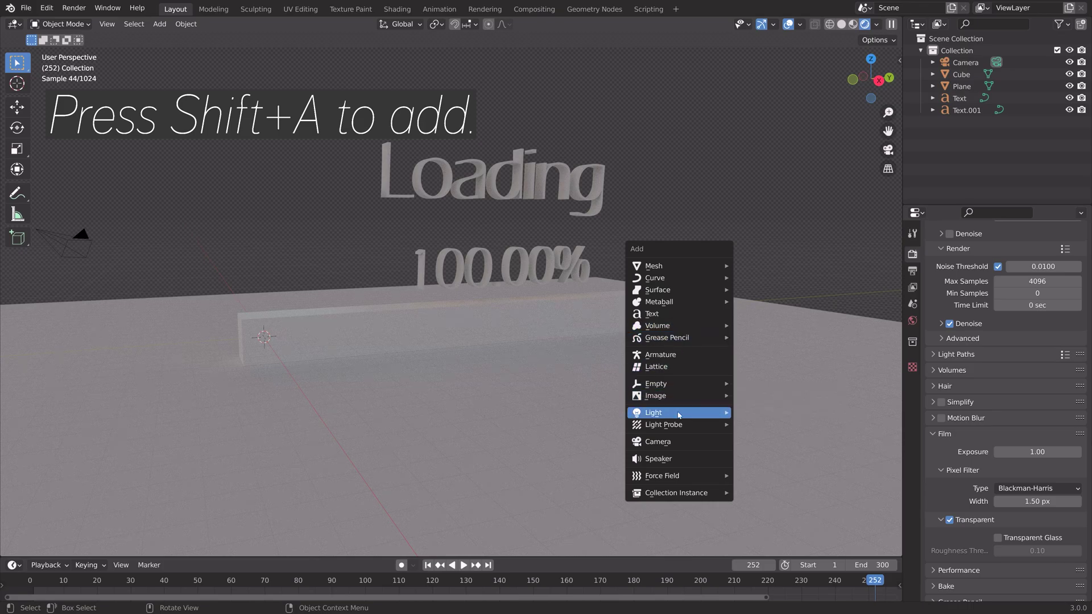
mouse_move(678, 415)
left_click(784, 426)
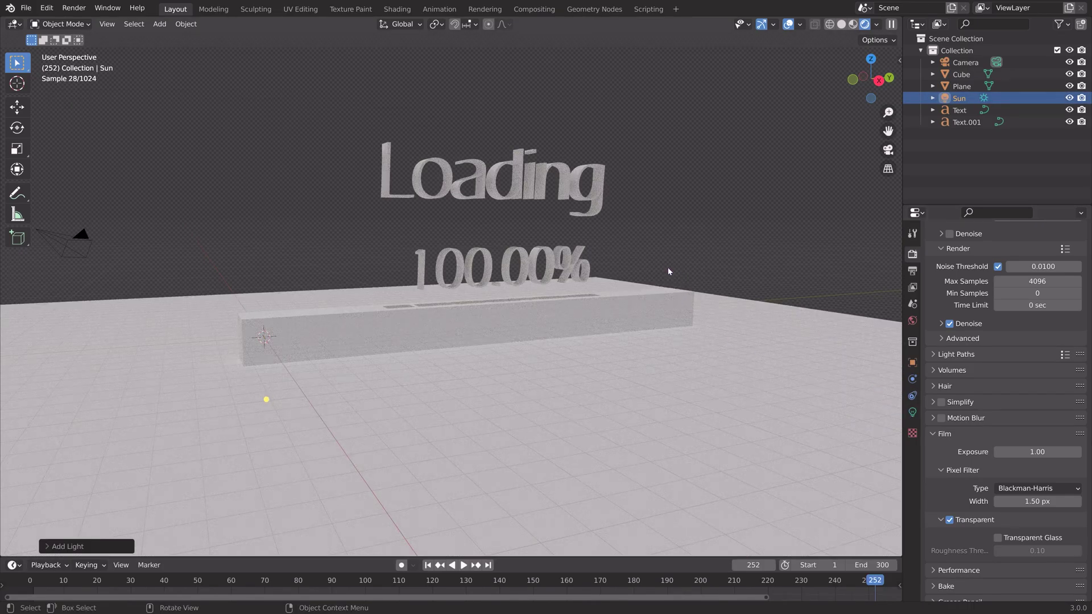
Raise the Sun above the scene and rotate it to angle onto the bar
key("g")
key("Return")
key("r")
key("r")
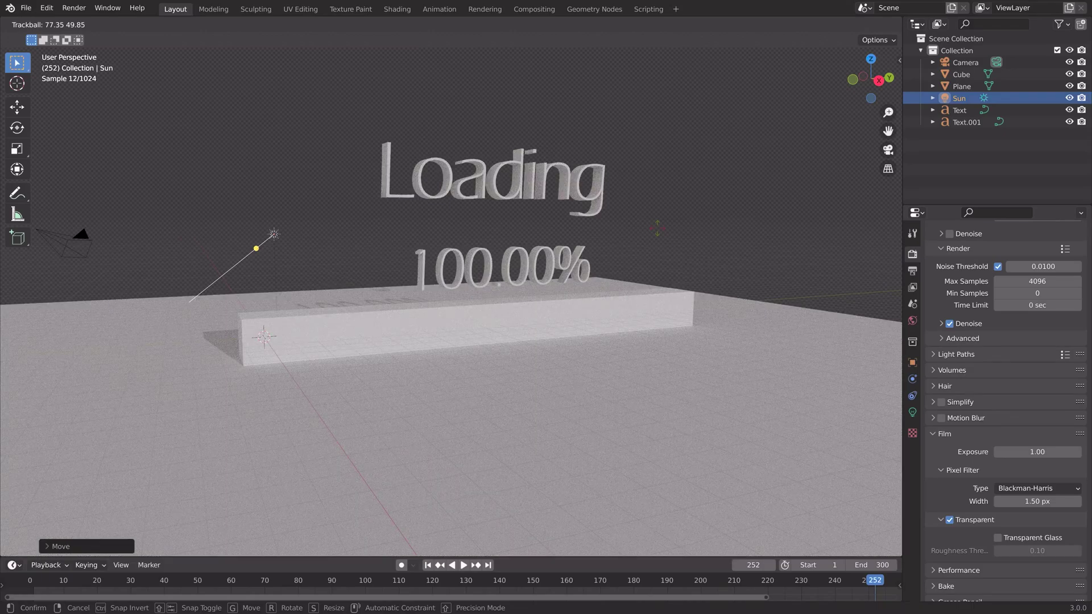
left_click(946, 418)
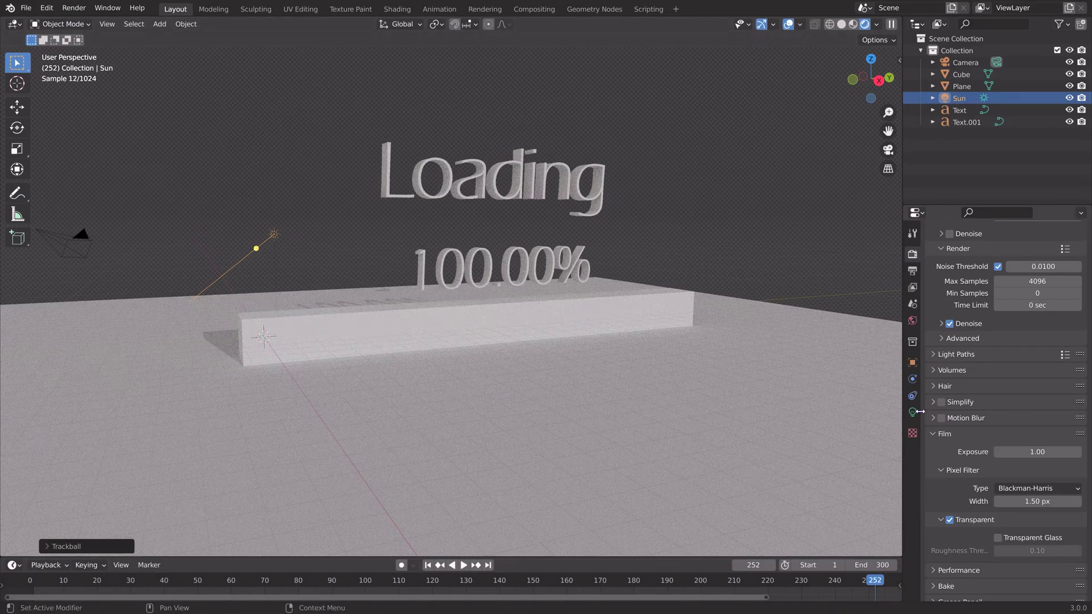
Set the Sun's strength to 8
left_click(913, 412)
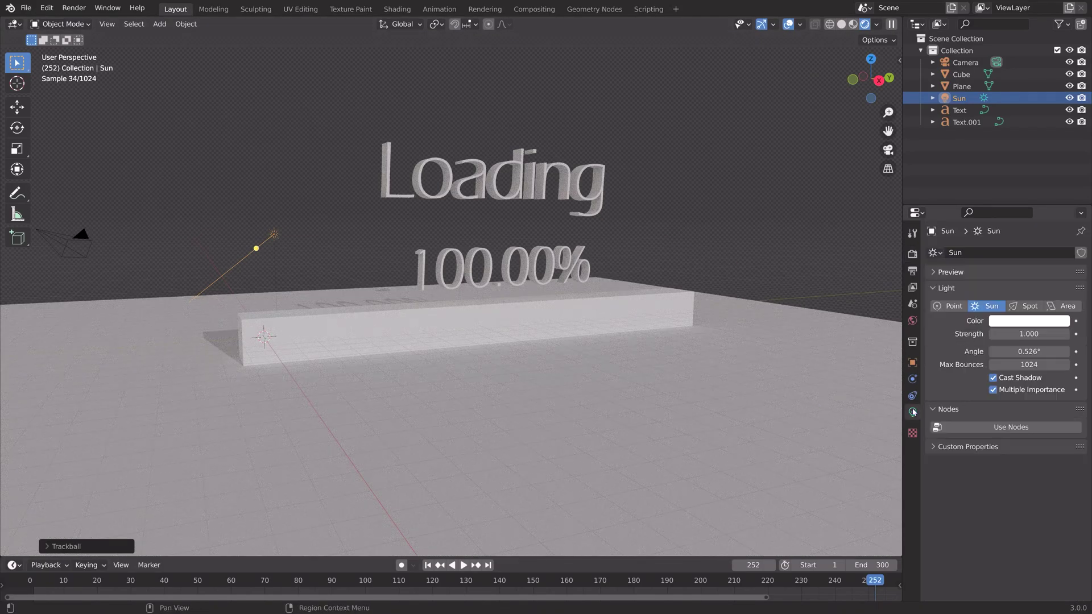
left_click(1030, 329)
type("8")
key("Return")
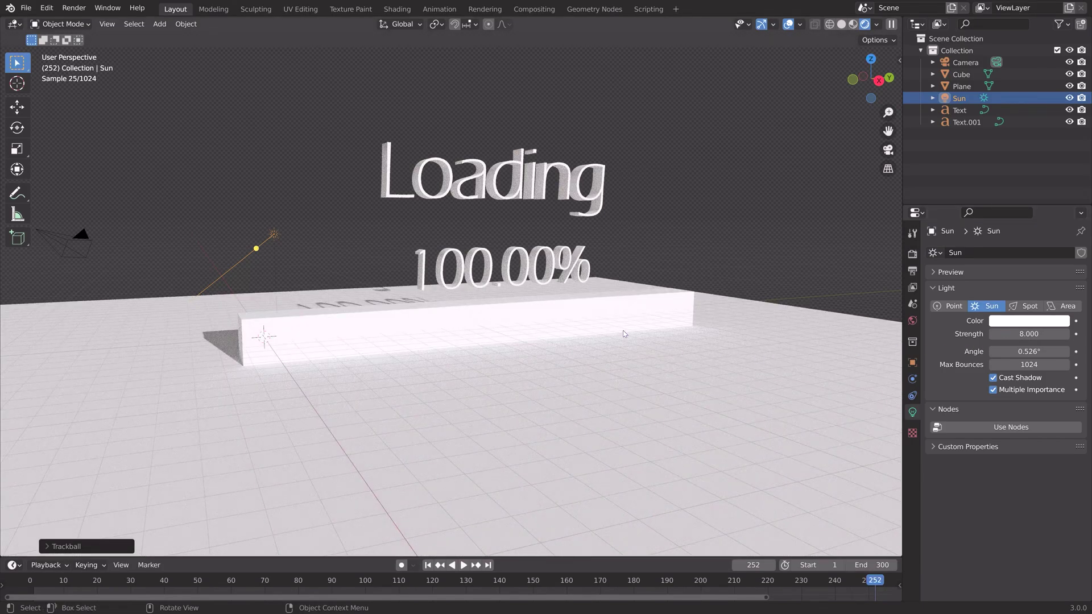
middle_click_drag(624, 333, 587, 355)
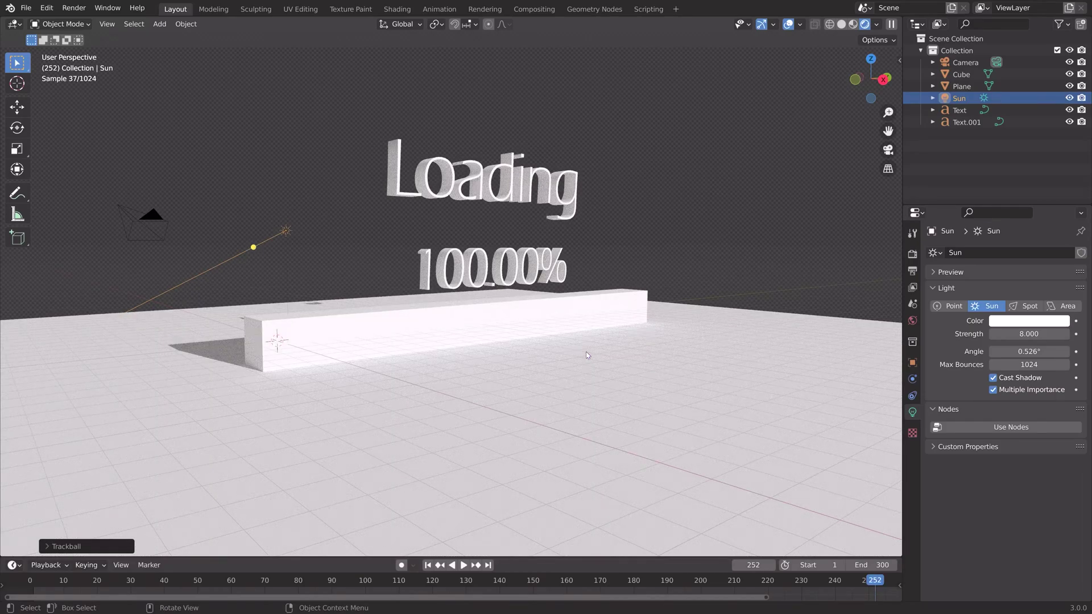
Give the floor plane a new Glossy BSDF material, colour near black, roughness 0.377
left_click(608, 361)
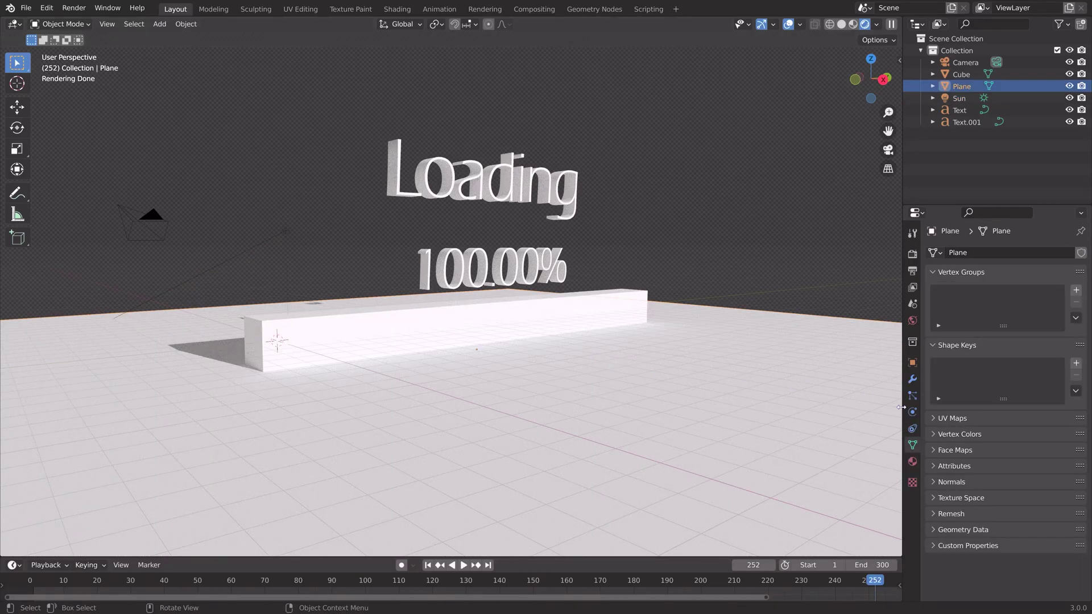
left_click(913, 461)
left_click(1002, 301)
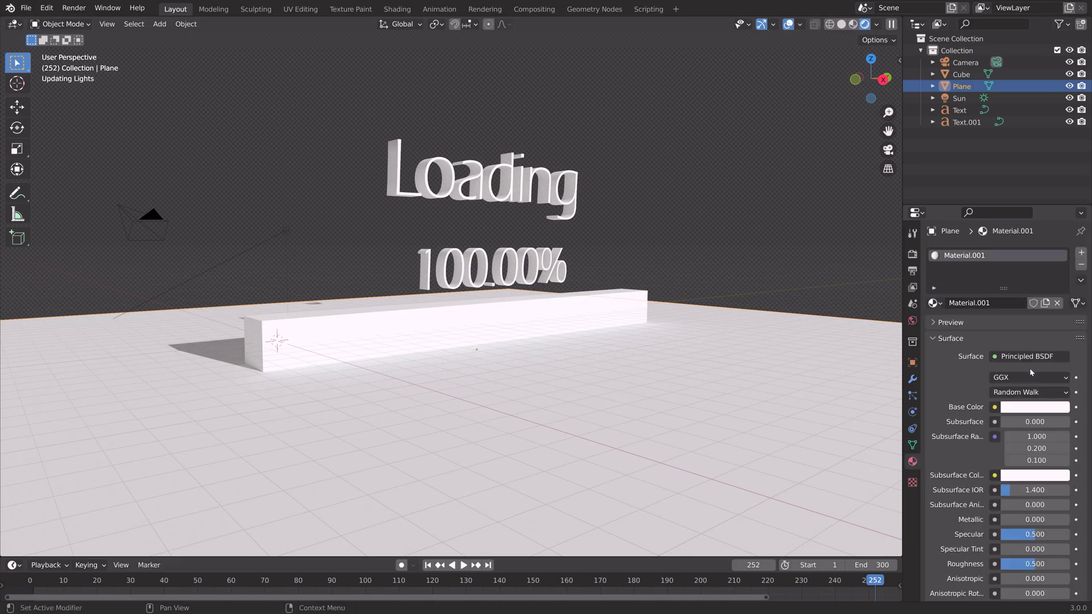
left_click(1027, 357)
left_click(917, 146)
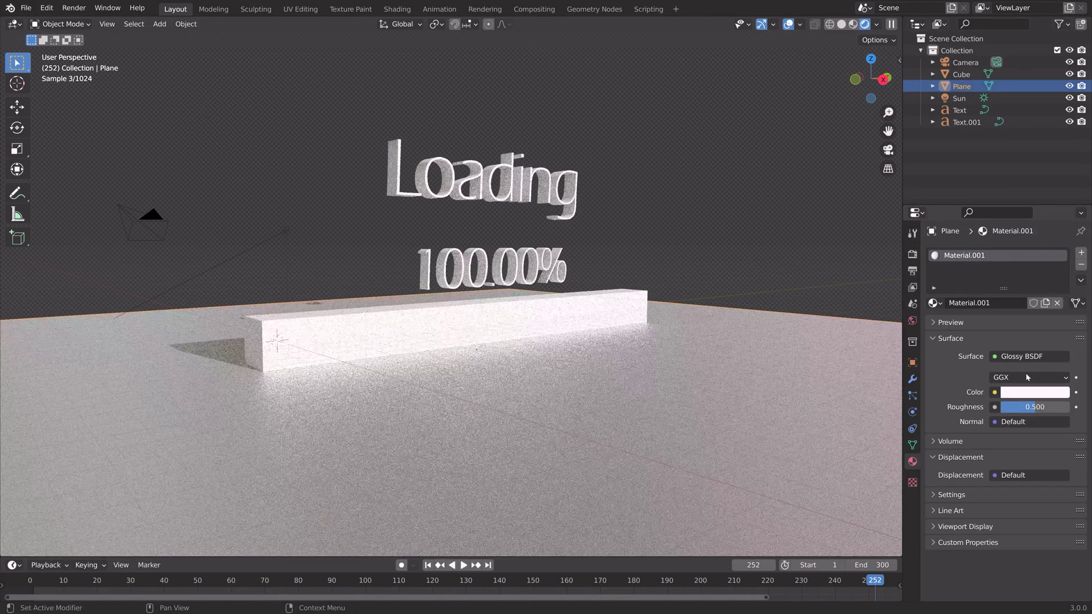
left_click(1036, 393)
left_click_drag(1065, 304, 1058, 301)
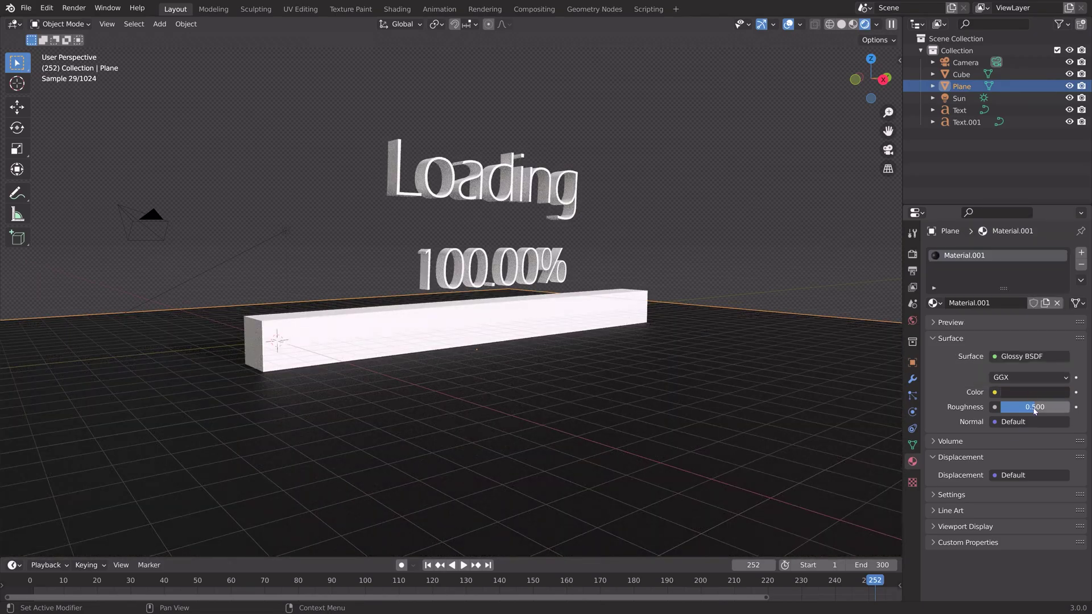
left_click_drag(1036, 407, 1028, 410)
middle_click_drag(540, 284, 563, 306)
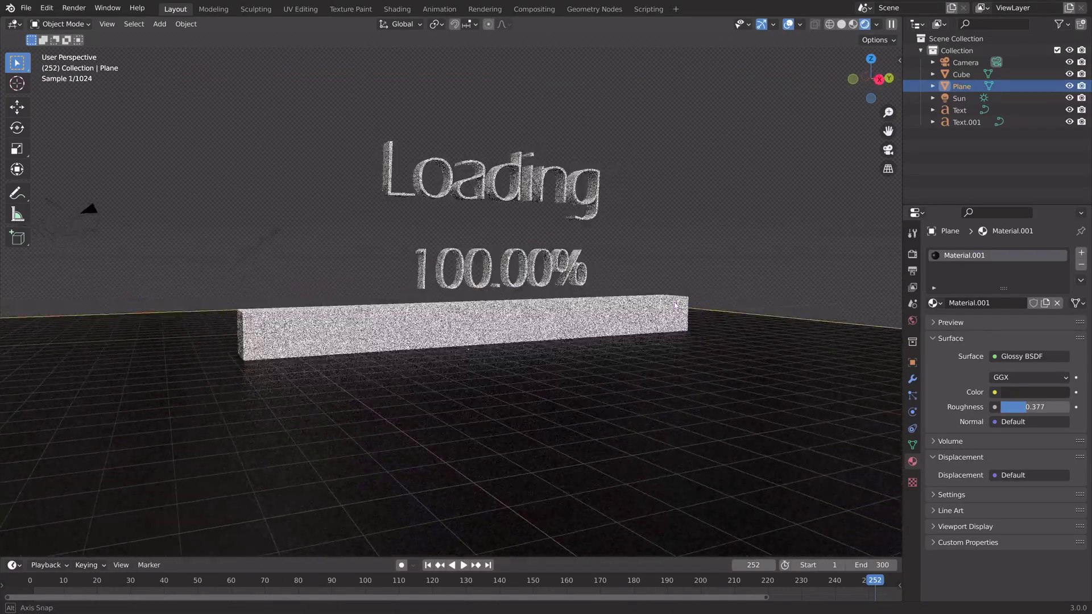
left_click(489, 179)
Make the Loading text material a light-blue Glossy BSDF with roughness 0.660
left_click(1029, 356)
left_click(1018, 307)
left_click(1035, 392)
left_click(1007, 242)
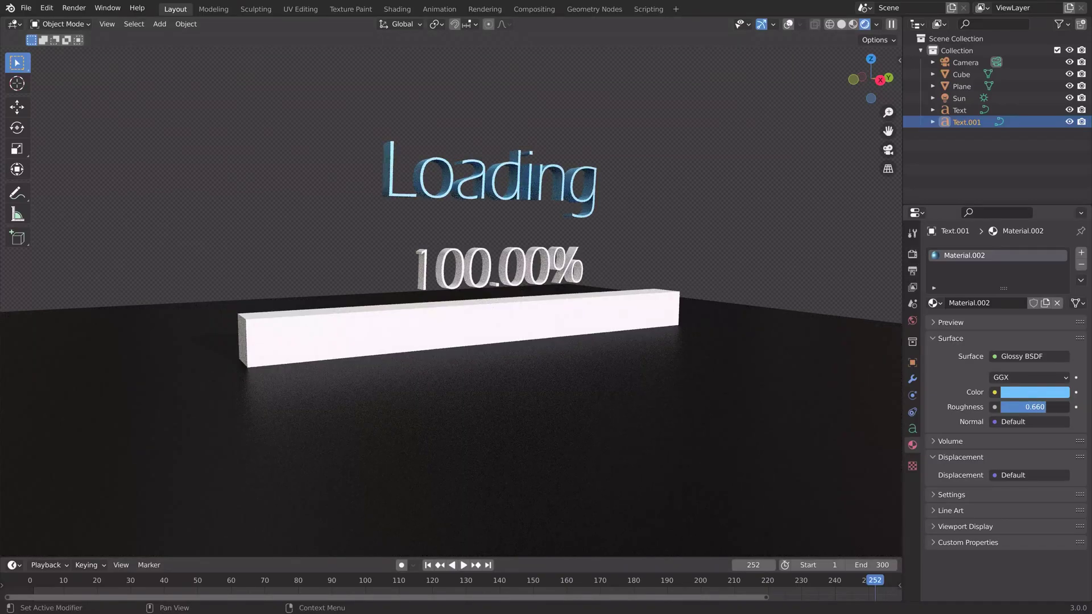
left_click_drag(1018, 407, 1040, 406)
left_click(454, 335)
Assign the same blue material to the loading bar and the 100.00% text
left_click(932, 302)
left_click(836, 341)
middle_click_drag(498, 256, 512, 259)
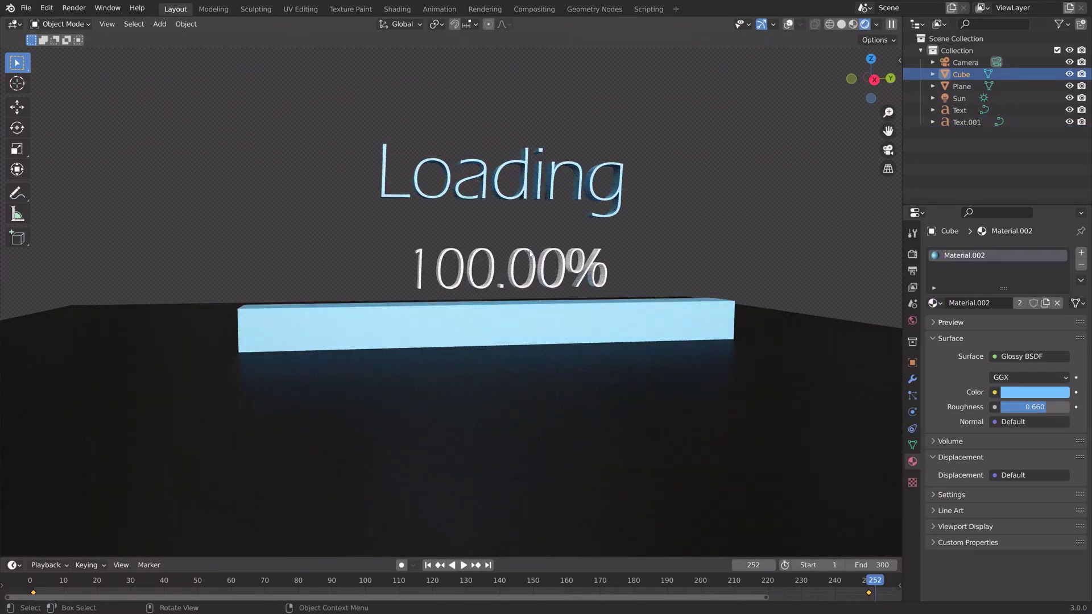
left_click(512, 266)
left_click(932, 303)
left_click(836, 341)
left_click(1044, 303)
left_click(1032, 392)
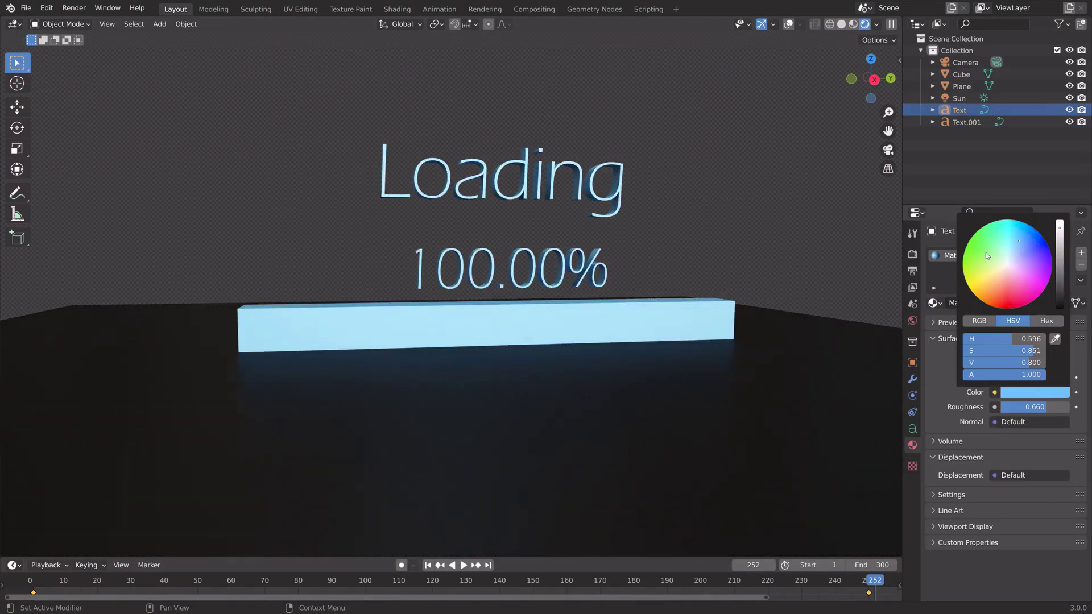
left_click(1024, 261)
left_click(1040, 267)
Lower the Loading text along Z and play the animation to check it
left_click(576, 169)
key("g")
key("z")
key("Return")
key("space")
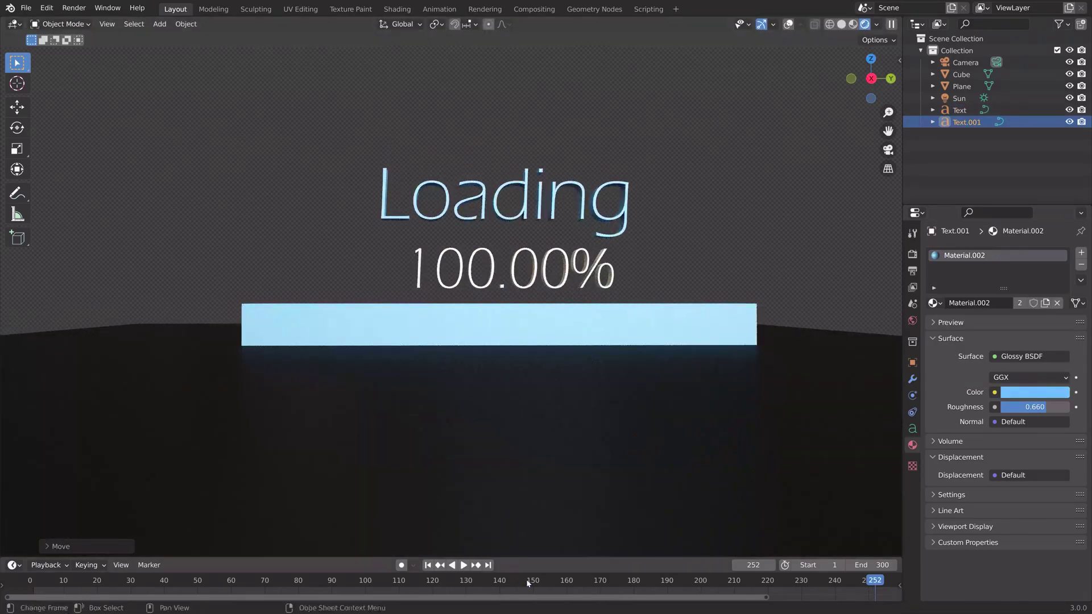
key("space")
middle_click_drag(526, 259, 541, 256)
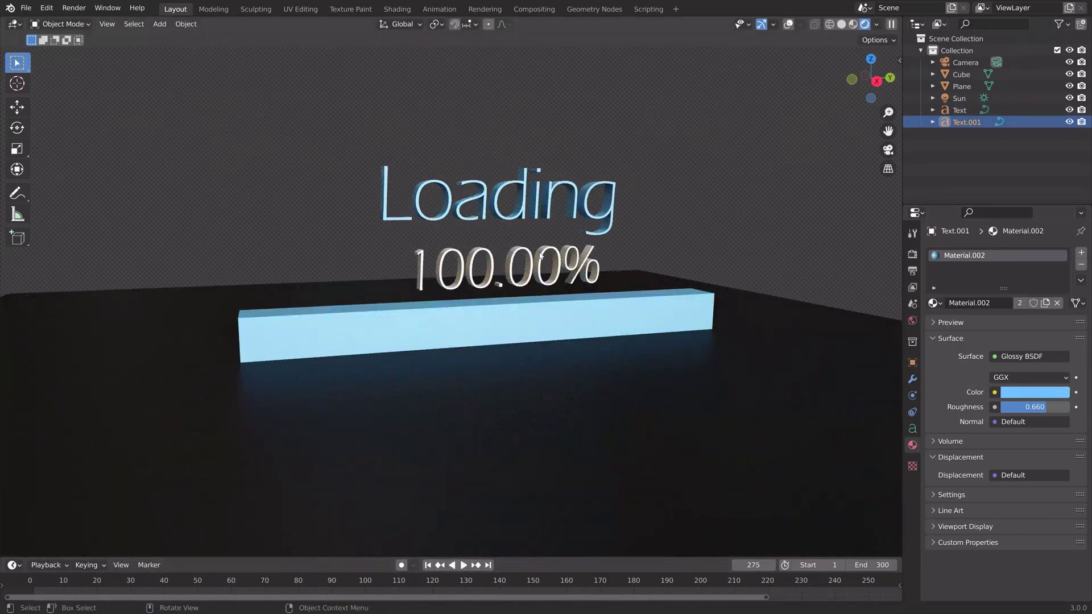
left_click(543, 250)
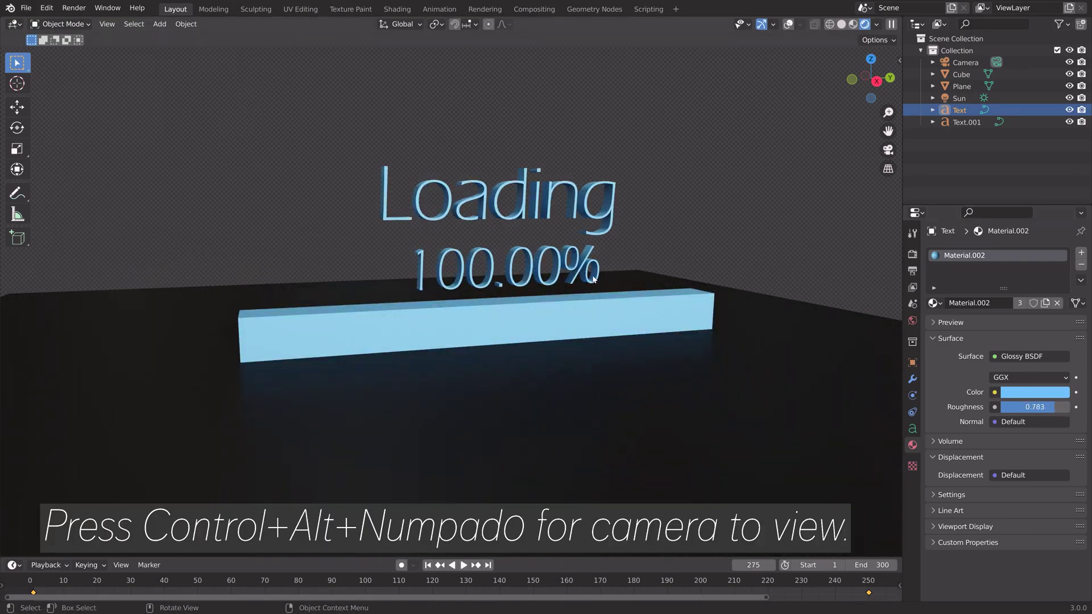
Look through the camera, lock it to the view, and reframe the shot on the loading bar
key("ctrl+alt+KP_0")
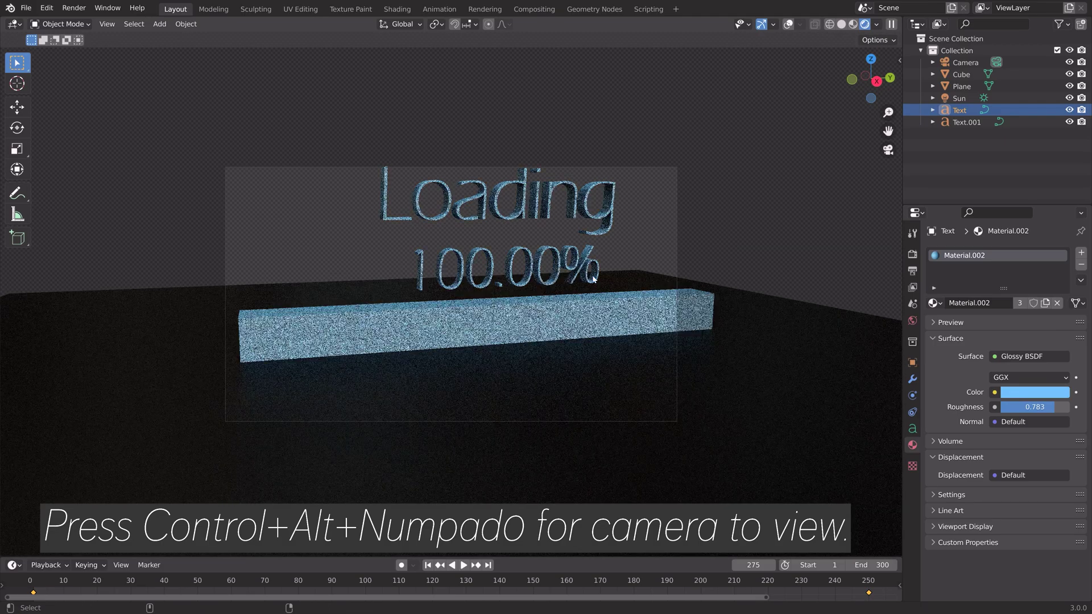
key("n")
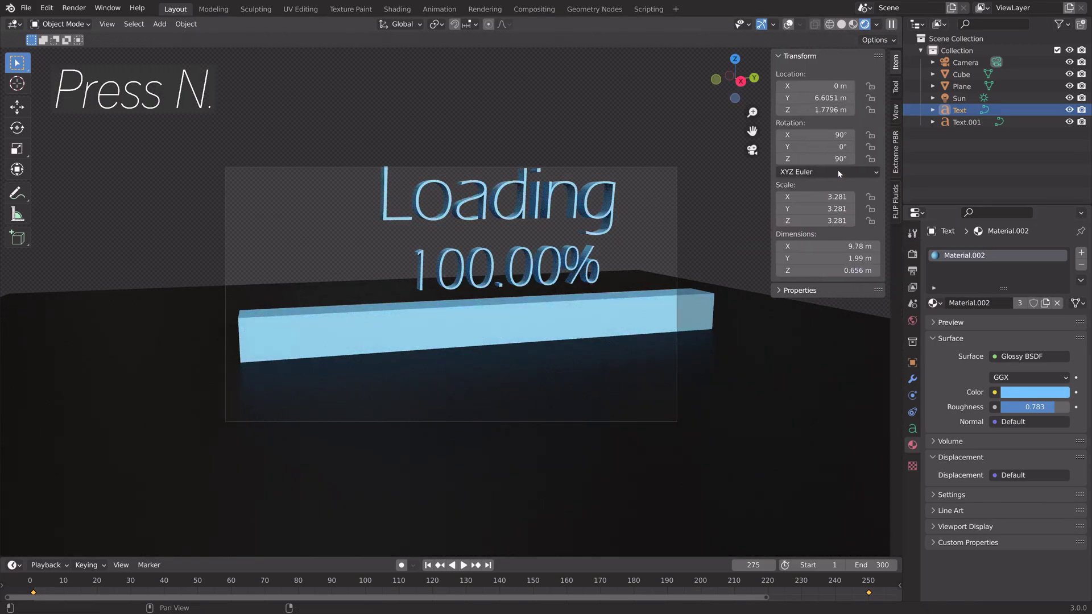
left_click(892, 118)
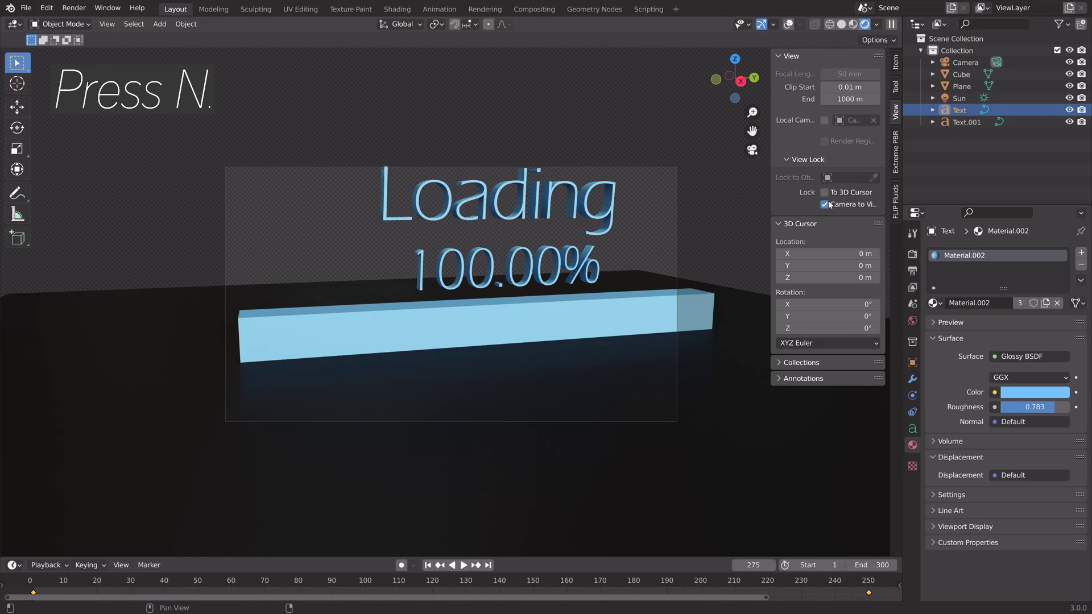
scroll(654, 231, "down", 2)
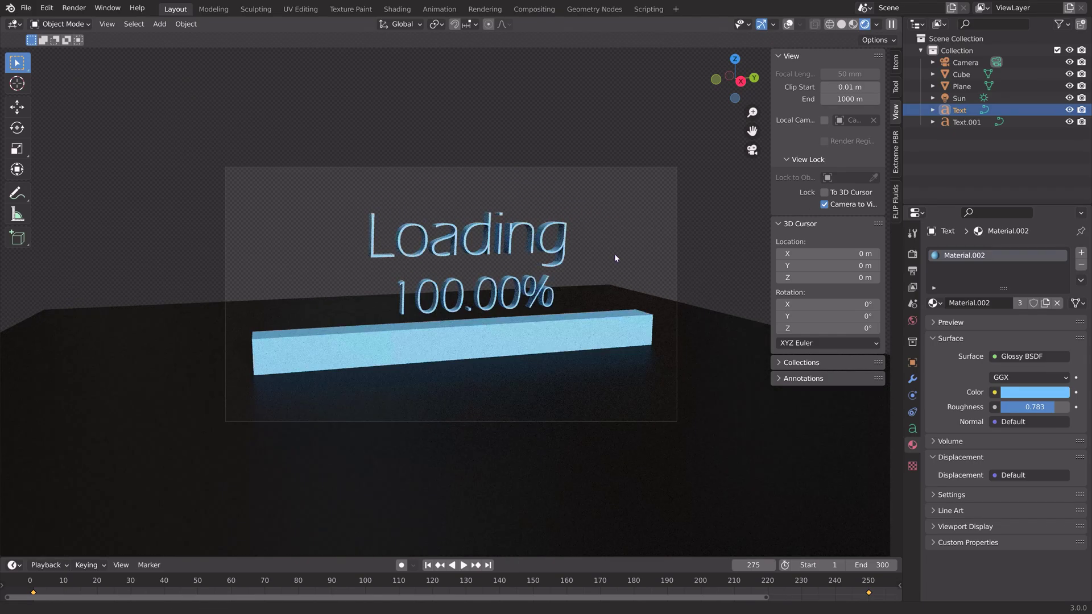
mouse_move(614, 258)
middle_mouse_down()
mouse_move(585, 244)
mouse_move(616, 257)
middle_mouse_up()
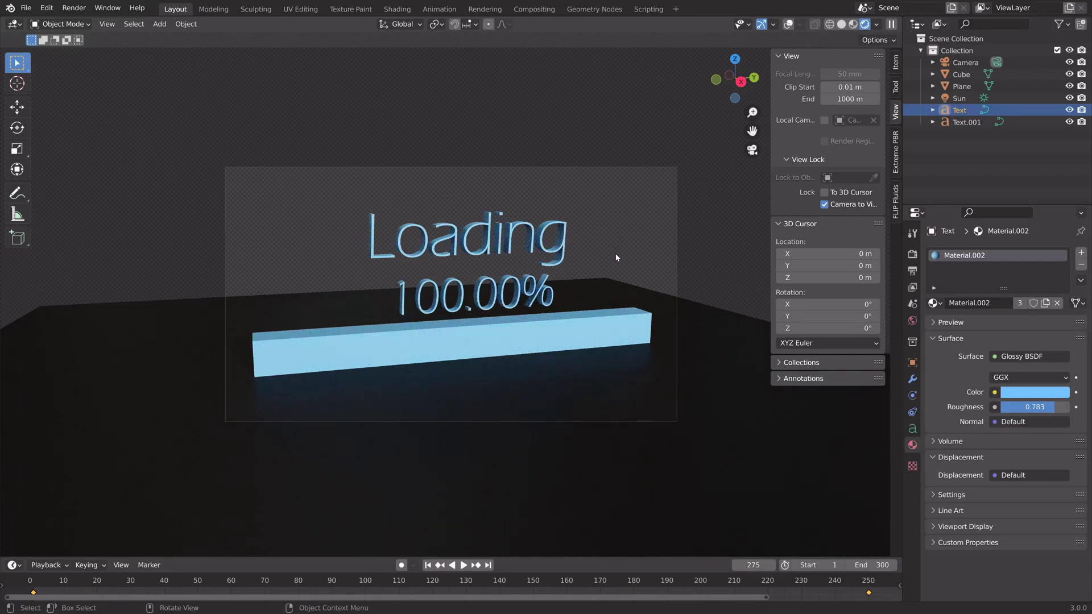
Play the animation, then rewind to frame 1
key("space")
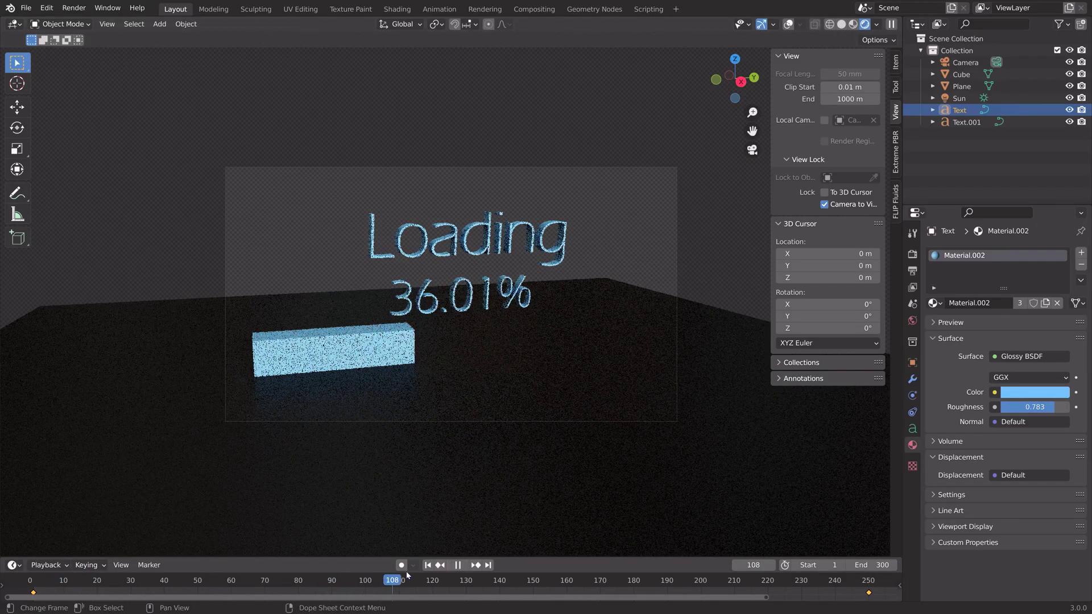
key("space")
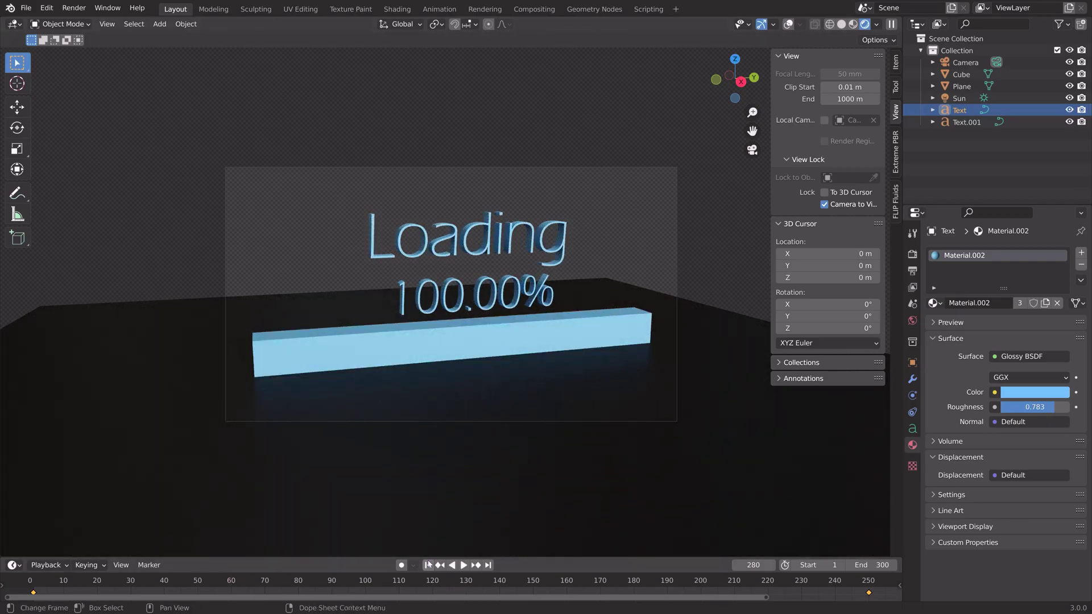
key("shift+Left")
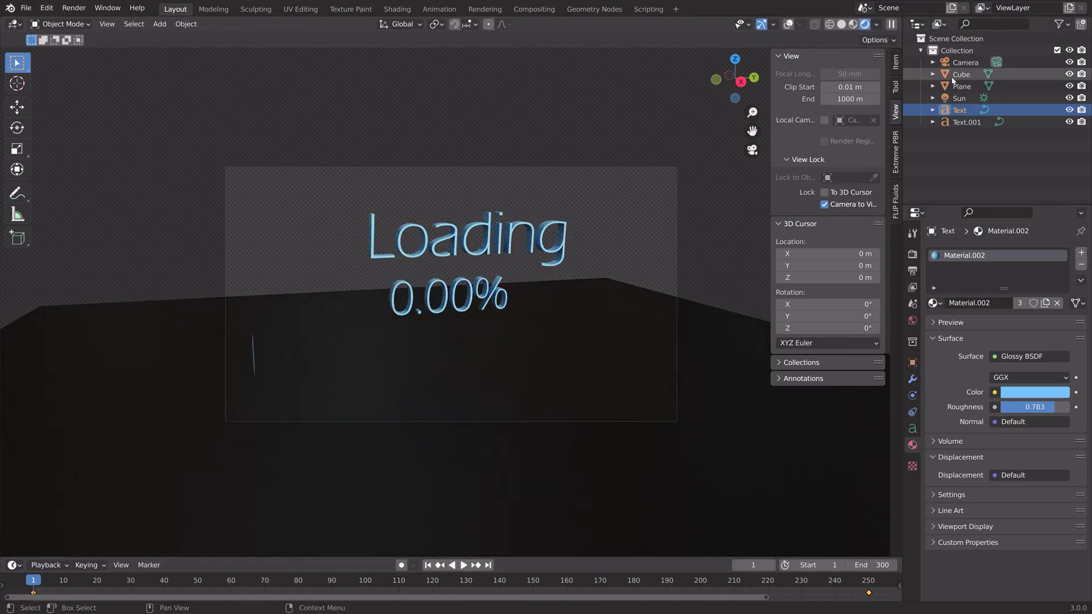
Keyframe the camera's location and rotation at frame 1
left_click(964, 62)
left_click(896, 70)
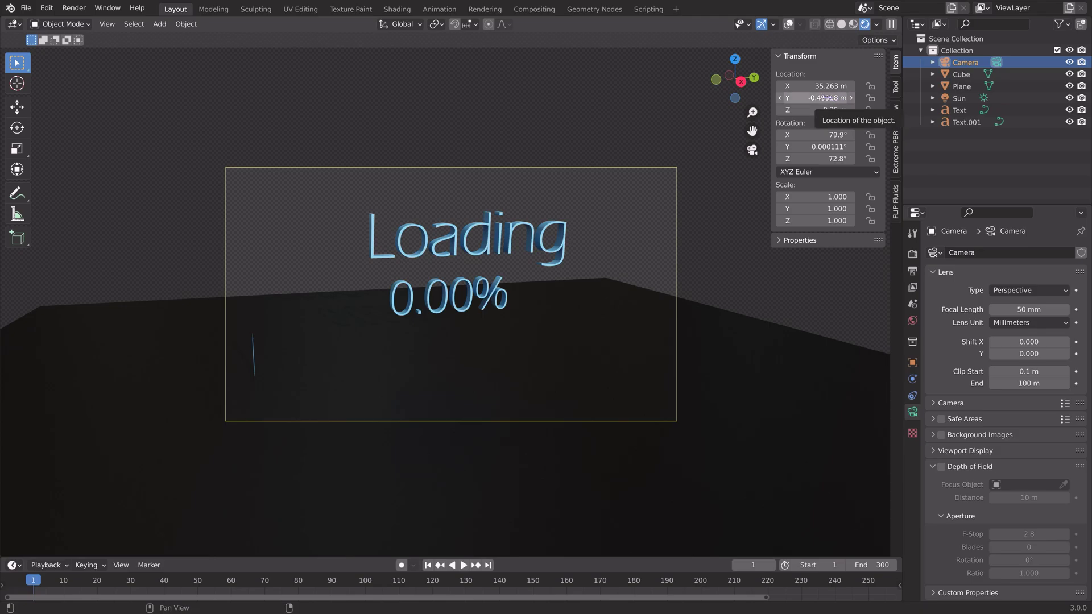
key("i")
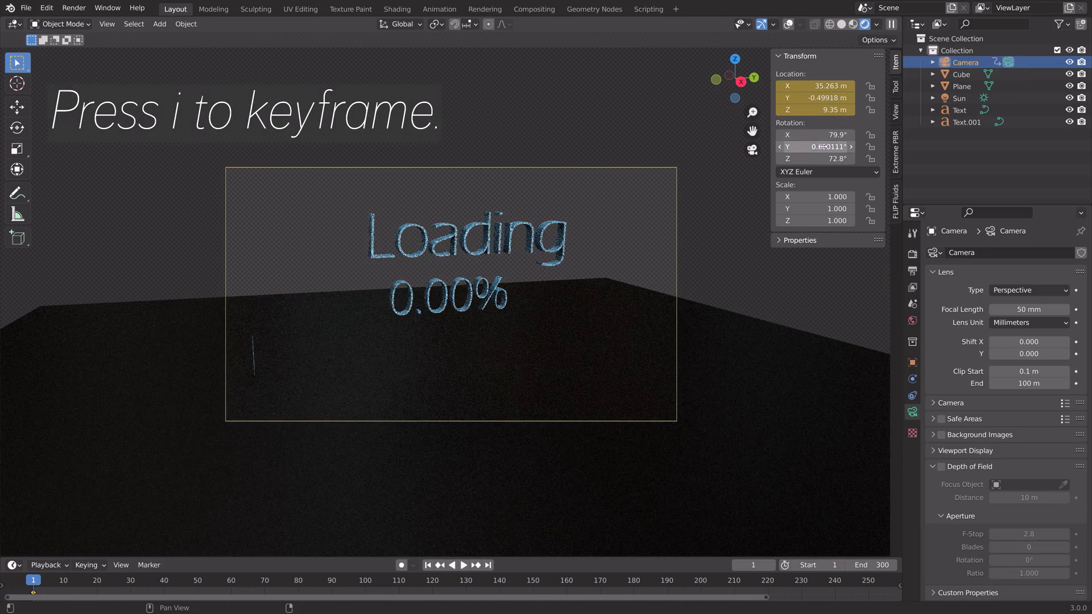
key("i")
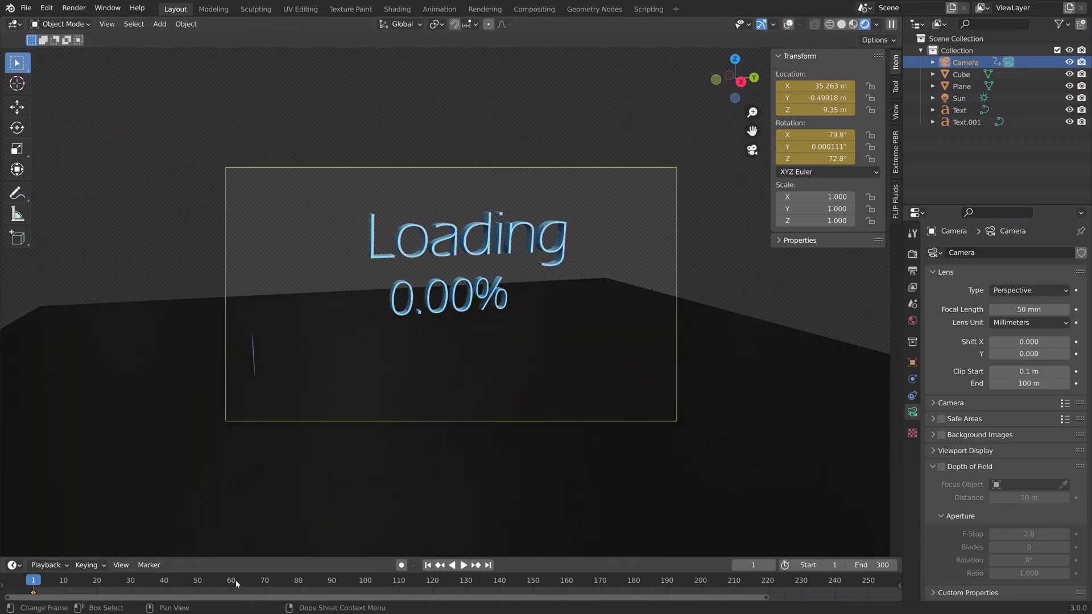
At frame 300, nudge the camera to a new position and keyframe it
left_click(489, 565)
left_click(896, 112)
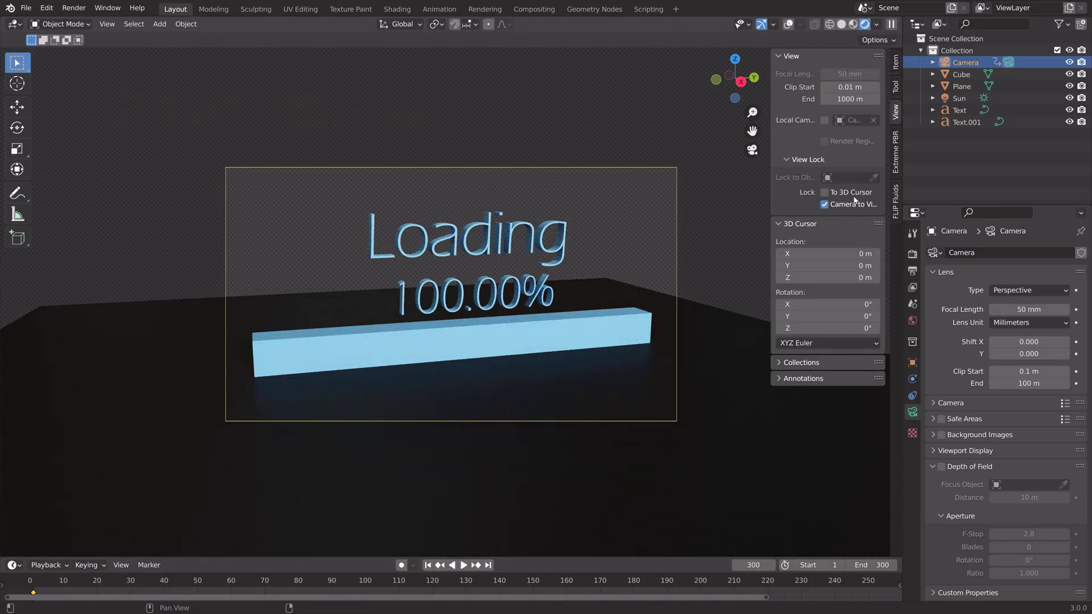
key("g")
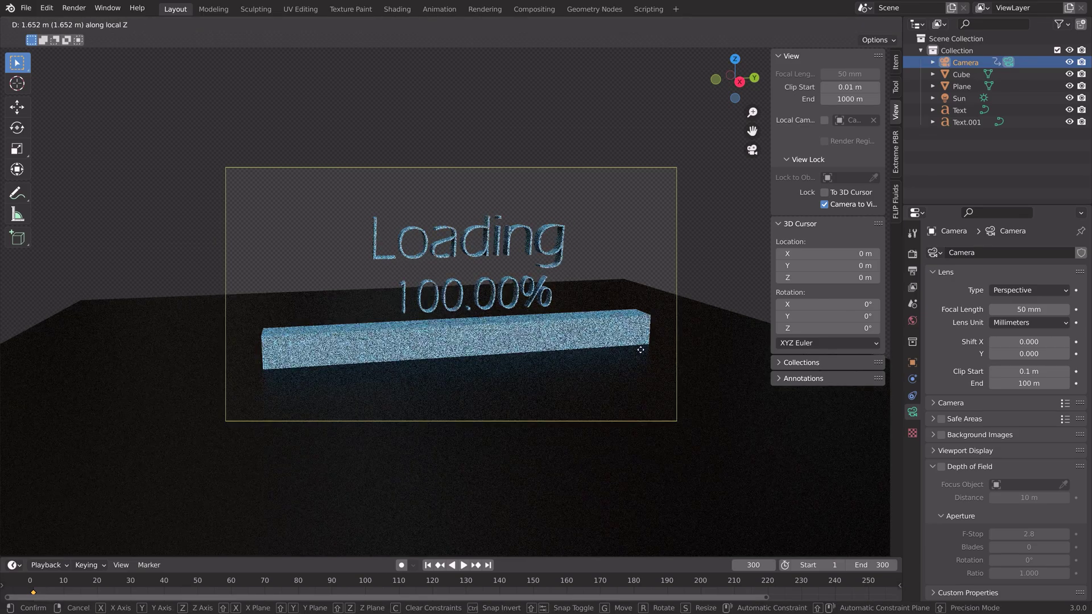
left_click(639, 360)
key("g")
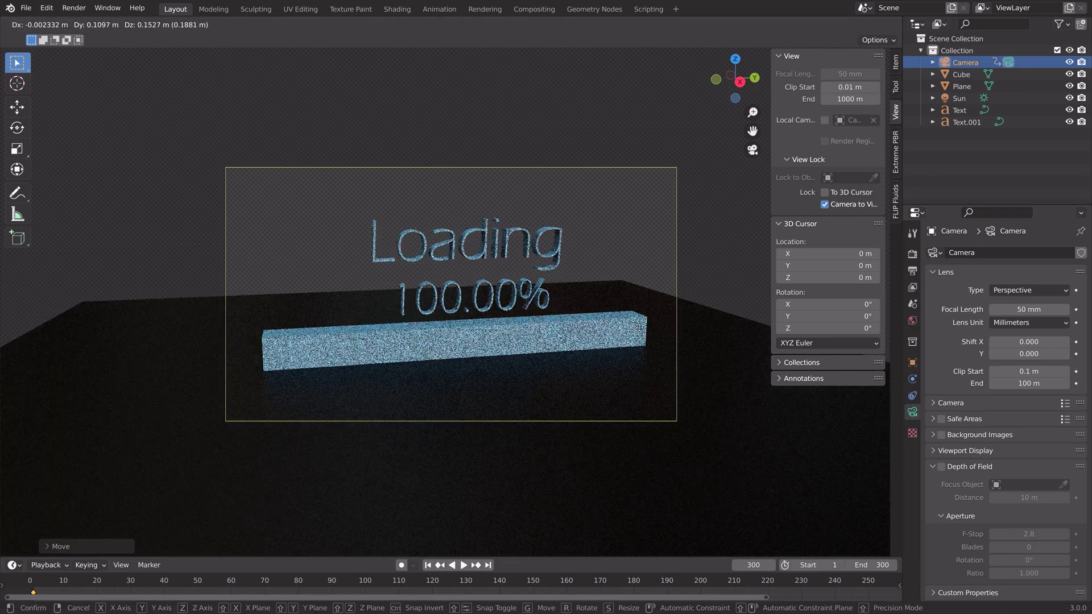
left_click(652, 311)
left_click(895, 62)
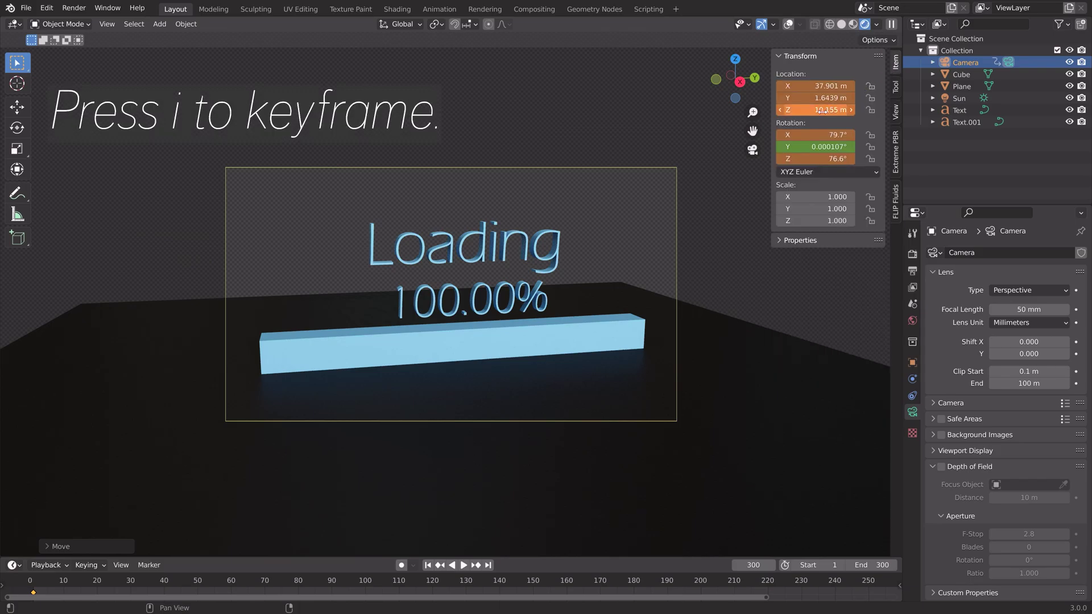
key("i")
key("i")
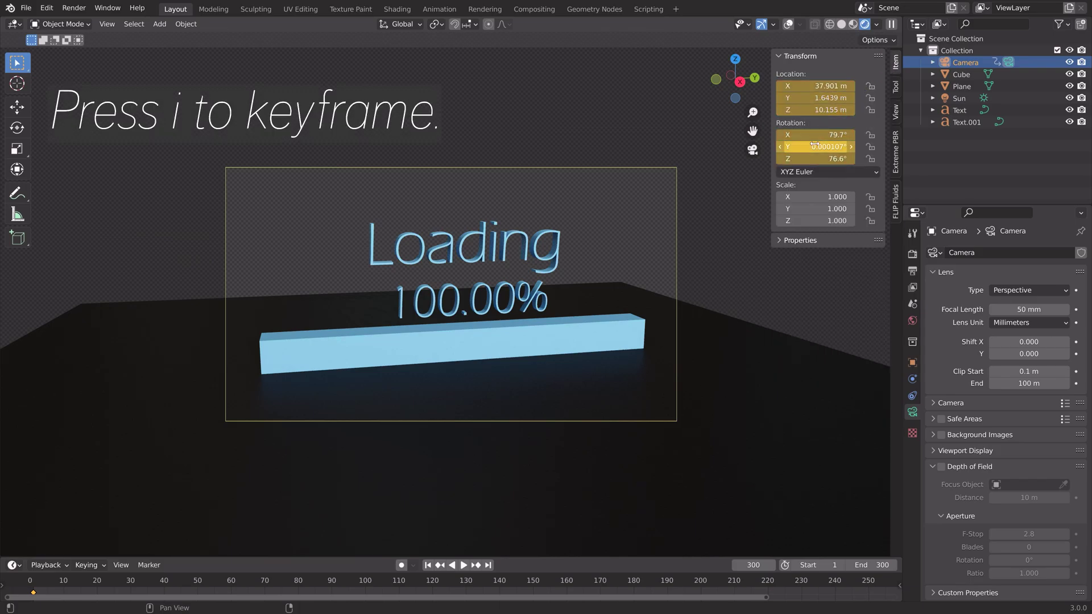
Play and scrub through the animation to preview the camera drift
key("space")
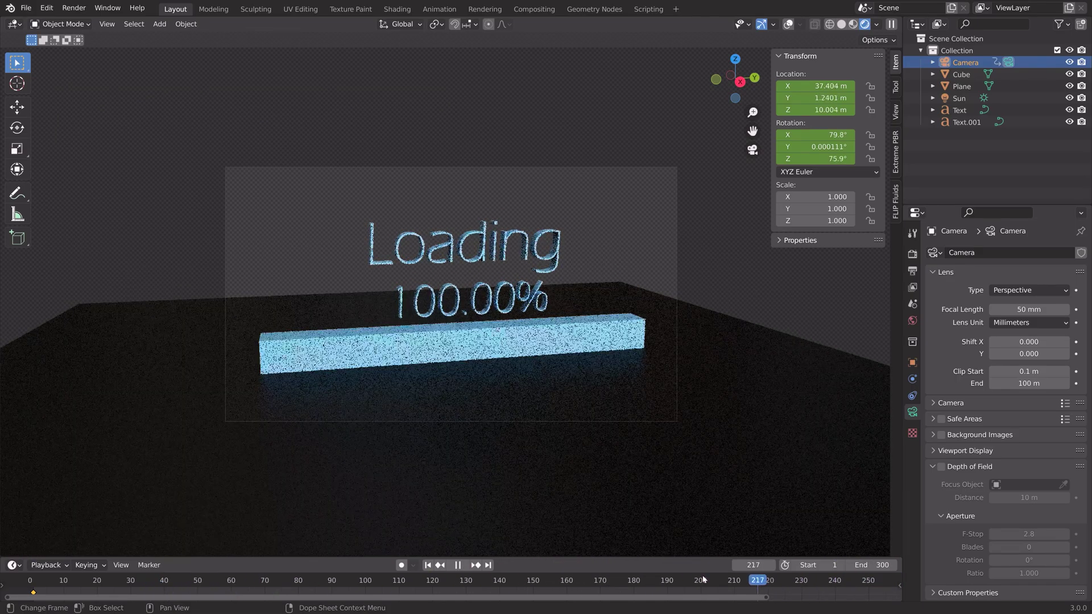
left_click_drag(702, 575, 140, 574)
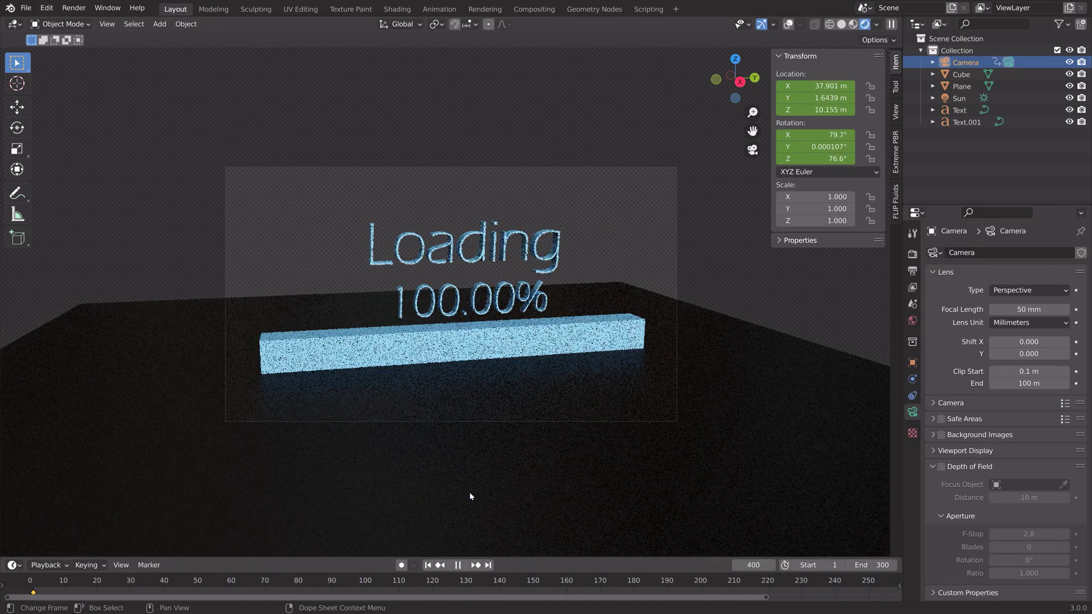
key("space")
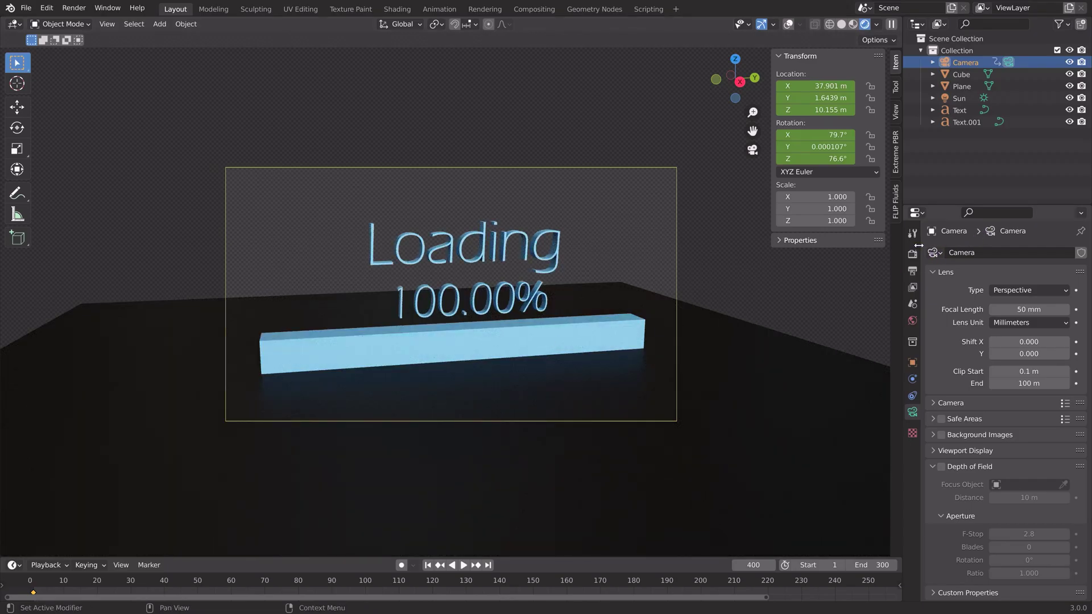
Set the render resolution scale to 200% for 4K output
left_click(913, 255)
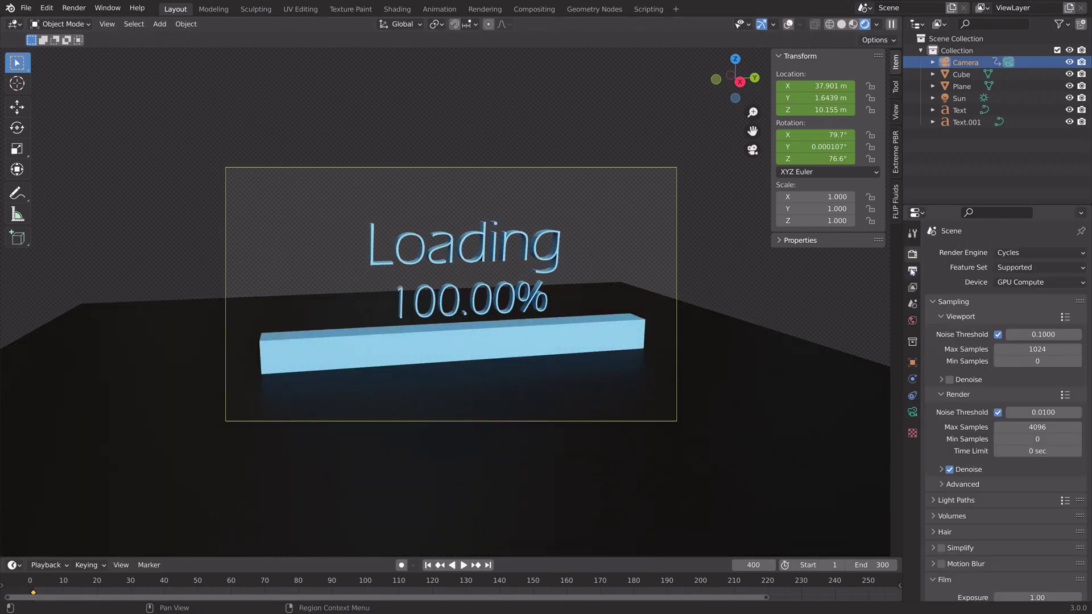
left_click(913, 271)
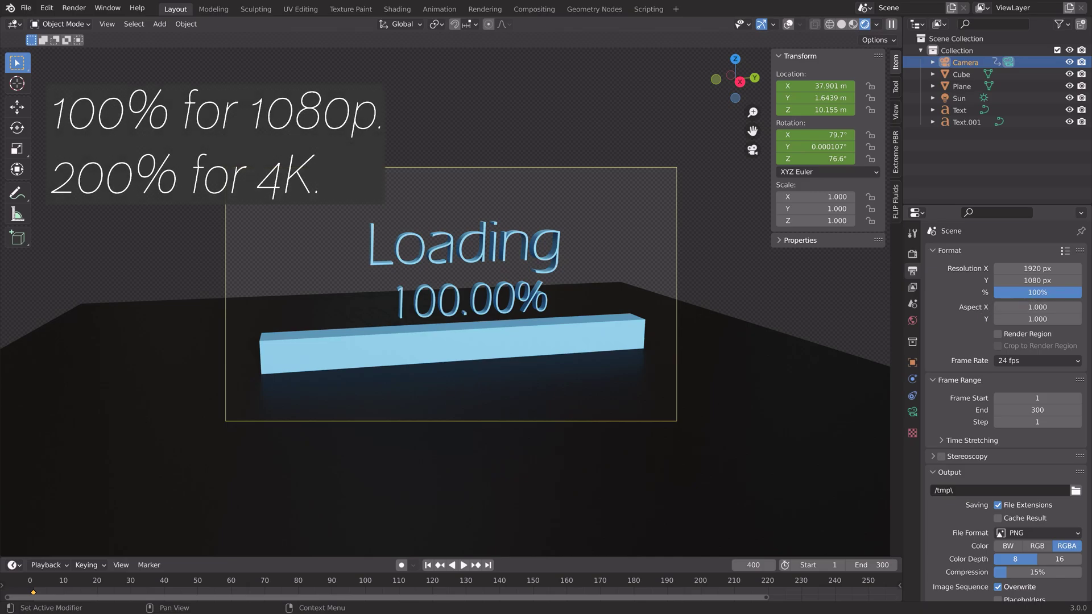
left_click(1033, 293)
type("200")
key("Return")
Send rendered frames to a new E:\Large renders\Loading 3.0 folder with file name 'tut'
scroll(1029, 439, "down", 2)
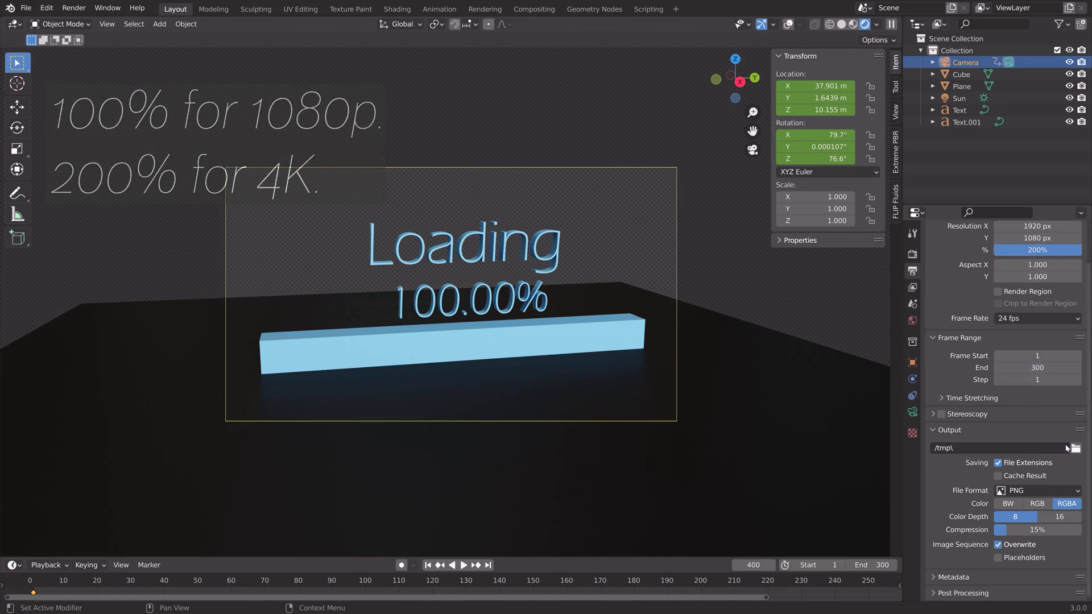
left_click(1074, 448)
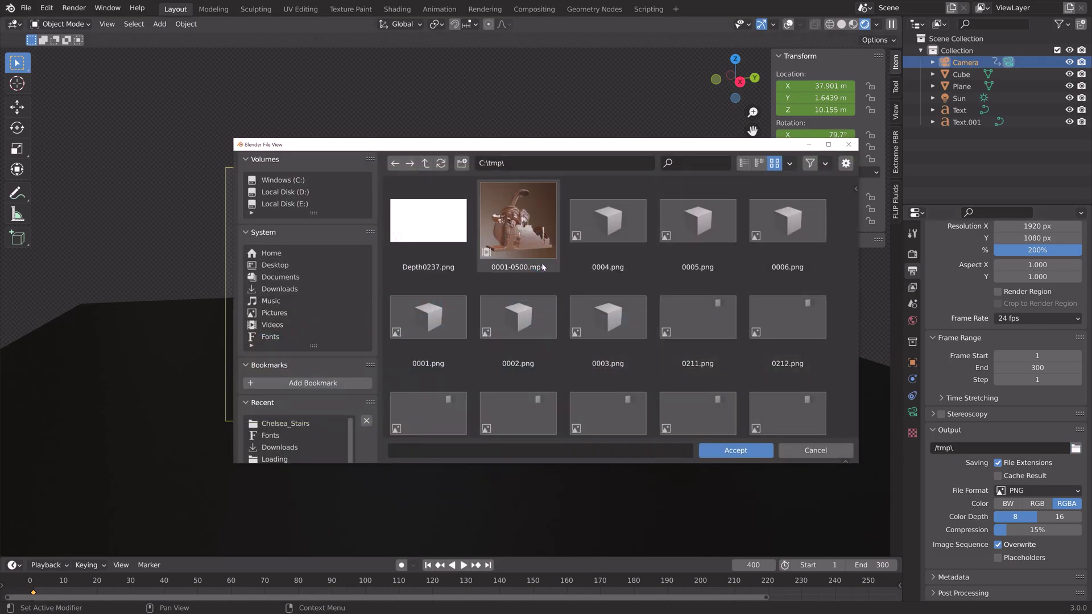
left_click(287, 205)
left_click(744, 163)
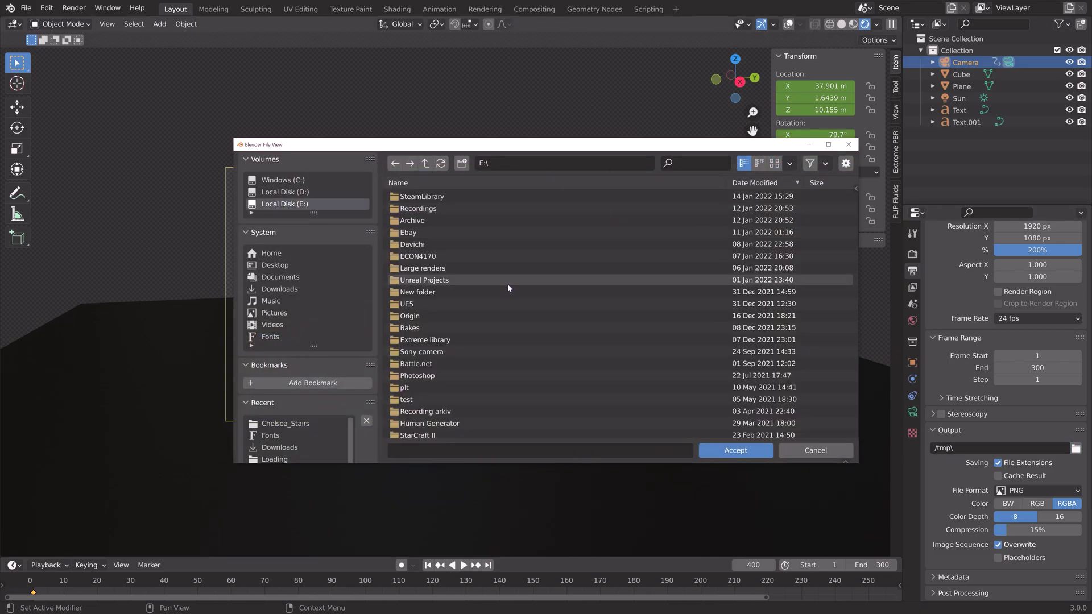
left_click(511, 268)
left_click(461, 163)
type("Loading 3.0")
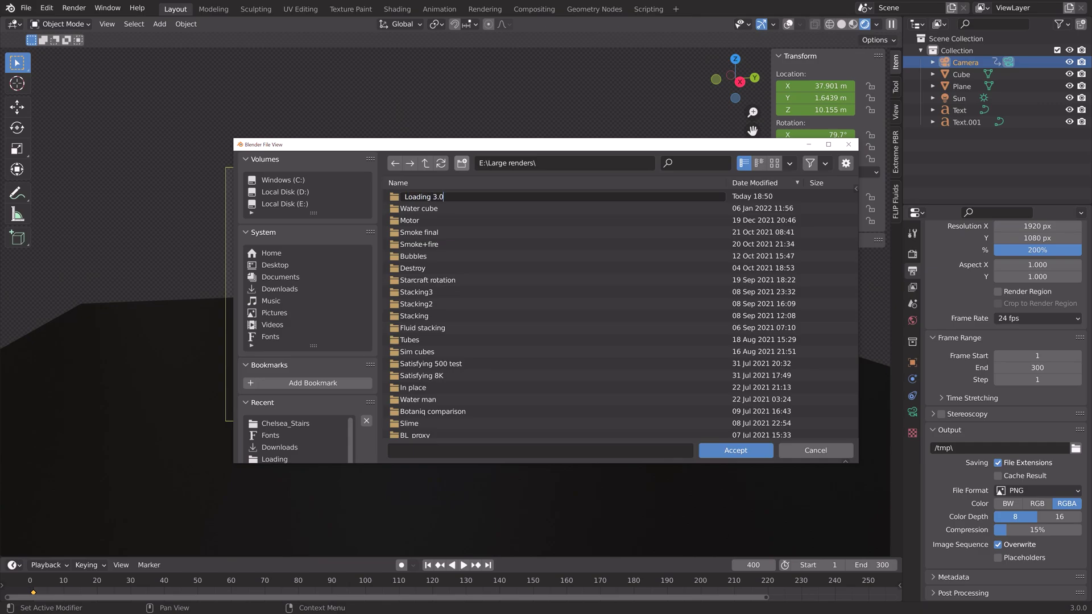
key("Return")
double_click(437, 199)
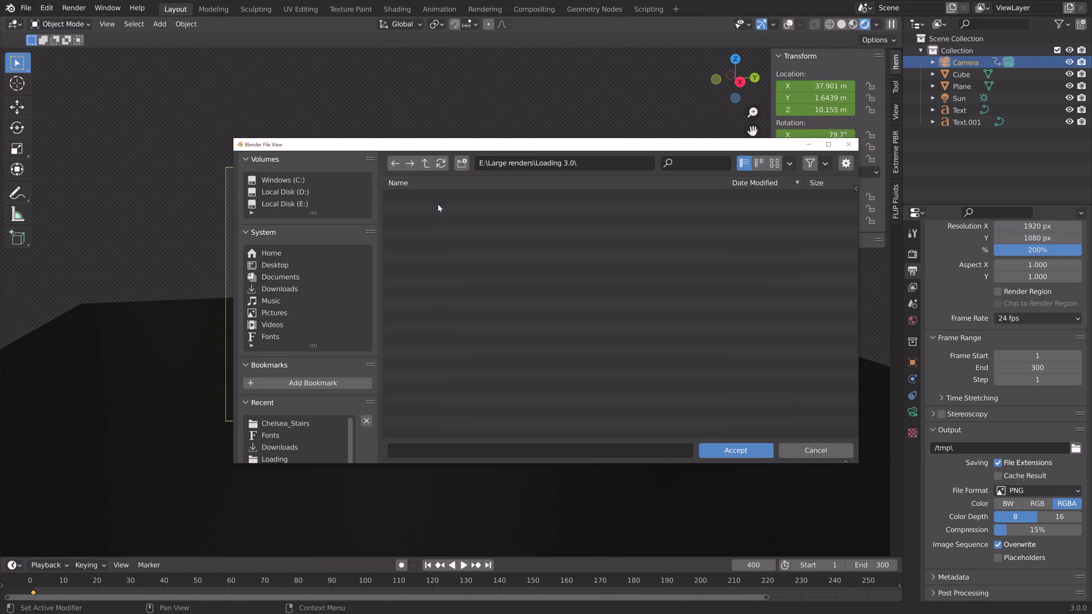
type("tut")
key("Return")
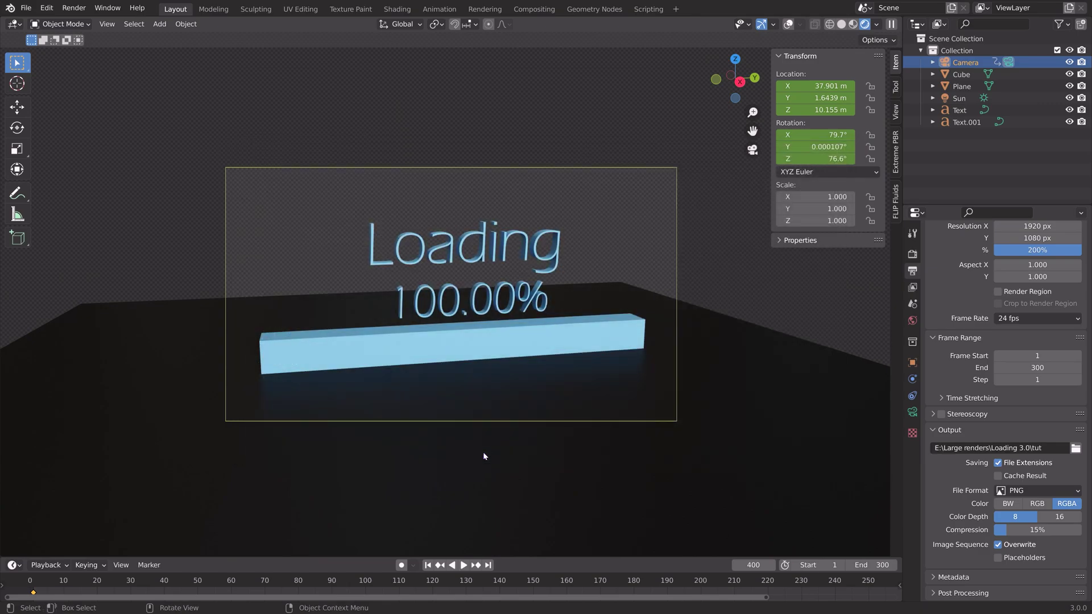
Save the project as tut.blend
left_click(26, 8)
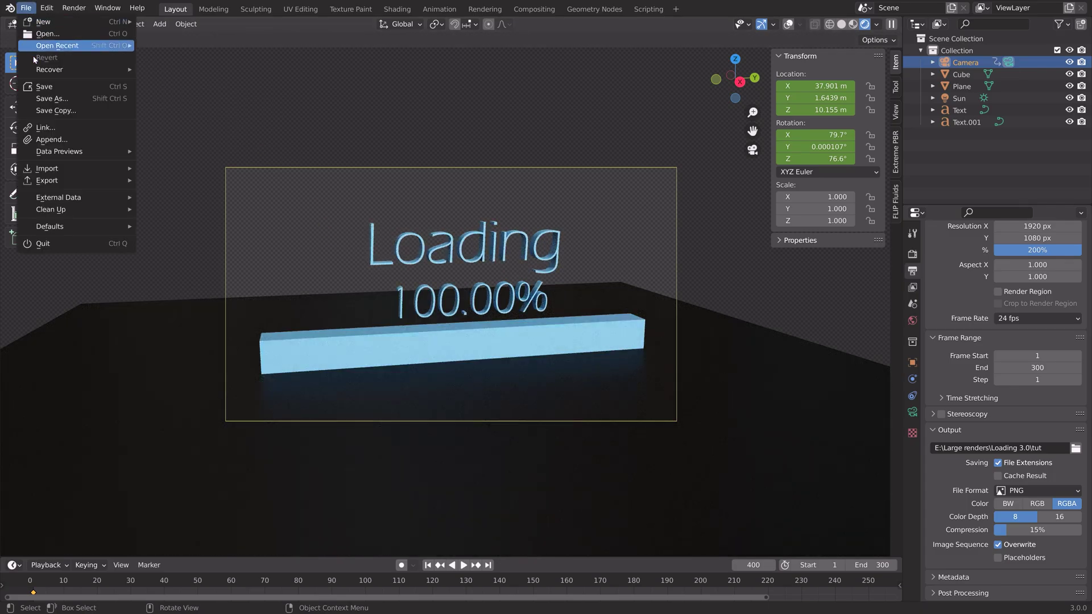
left_click(52, 98)
type("tut")
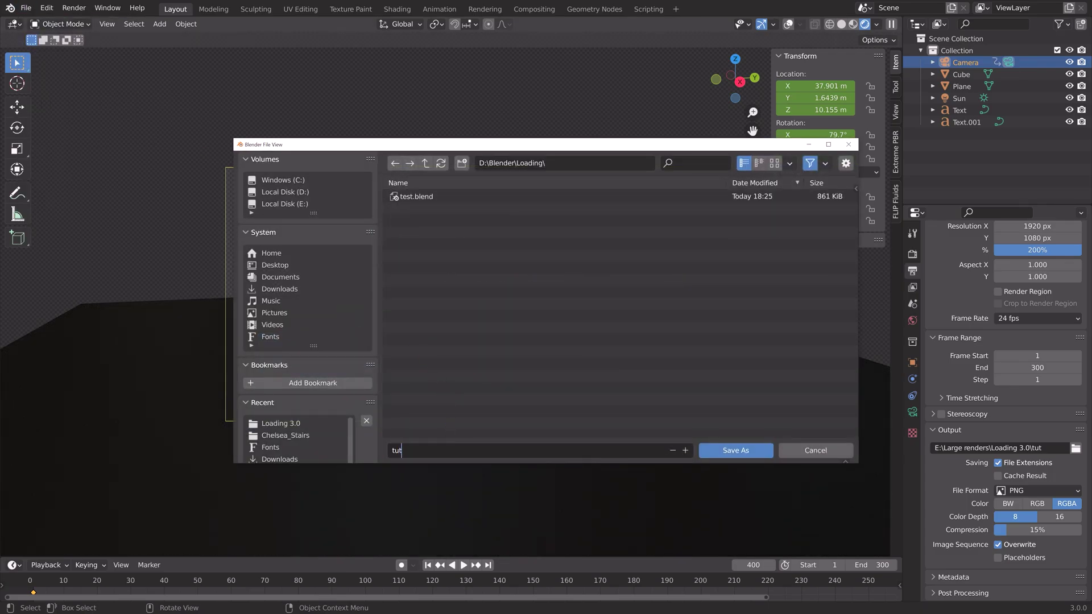
key("Return")
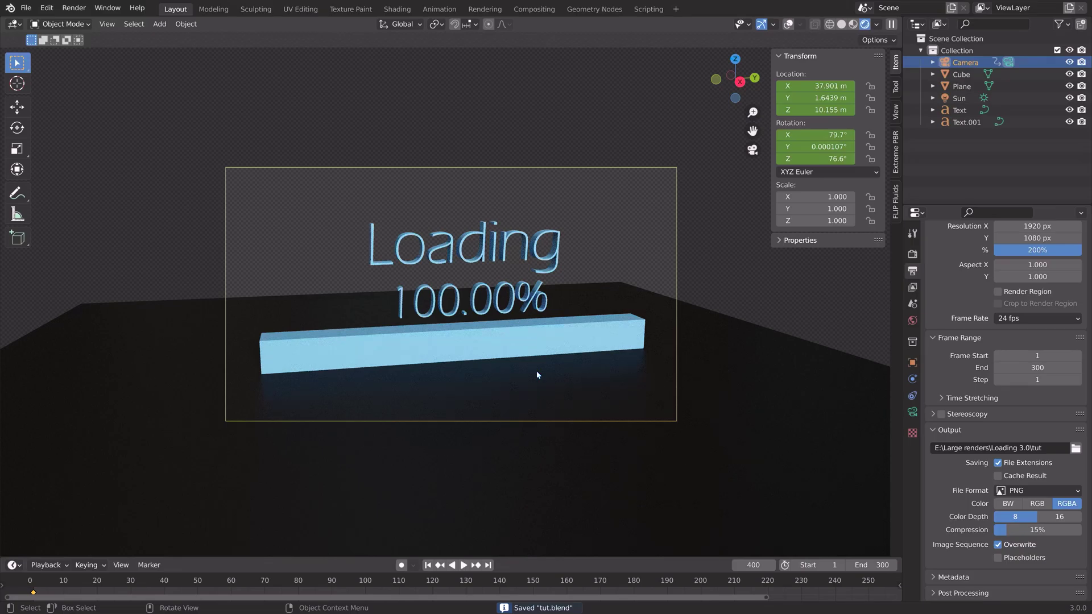
Scale up the floor plane to about 177 m wide
left_click(643, 298)
key("s")
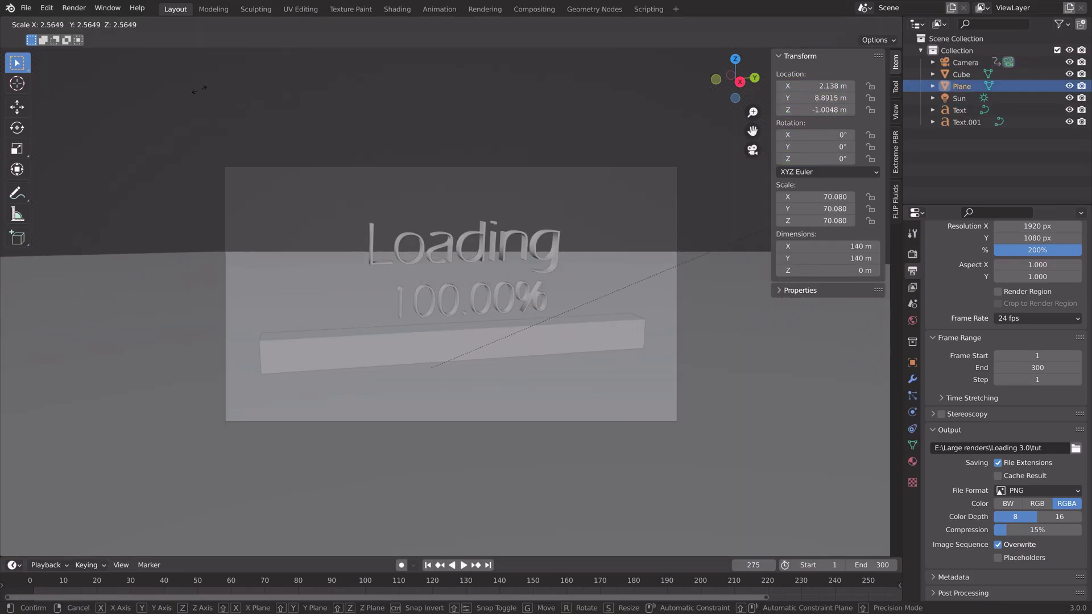
left_click(835, 326)
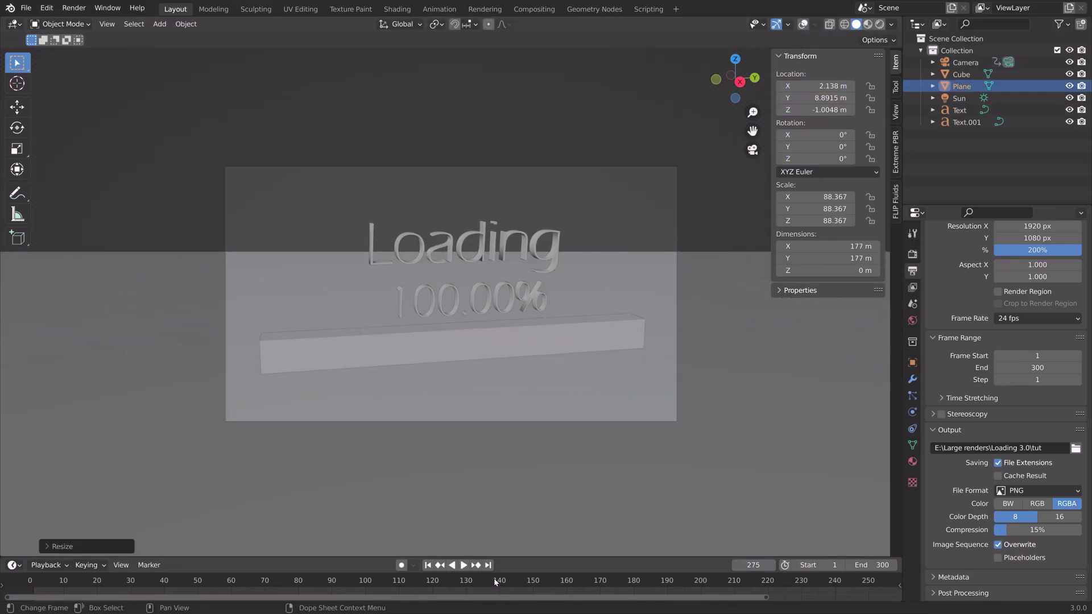
Raise the camera's Clip End to 319 m
left_click(965, 63)
left_click(912, 412)
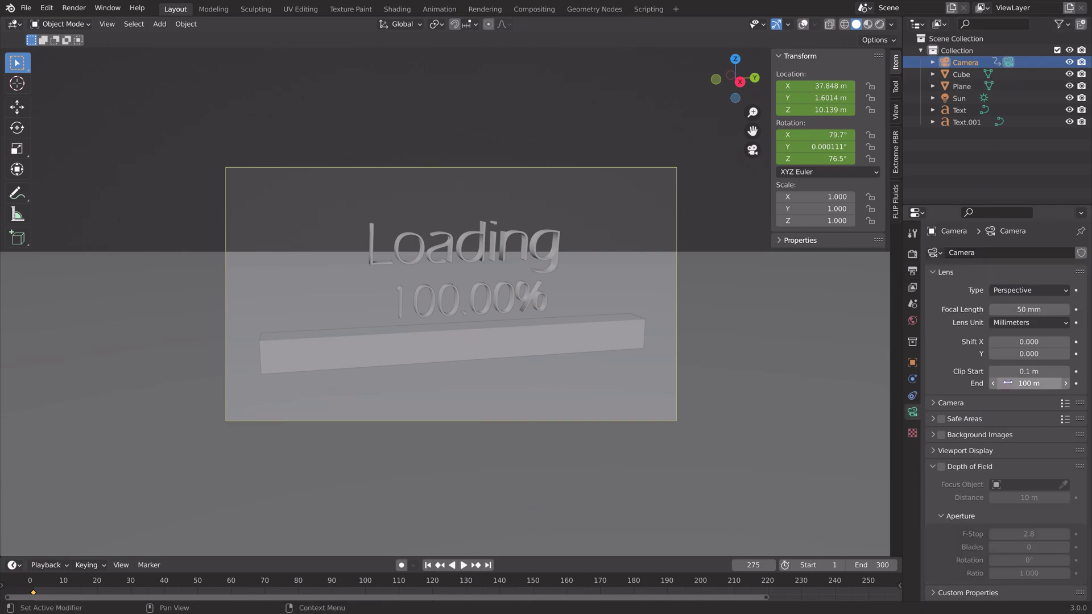
left_click_drag(1023, 383, 1069, 384)
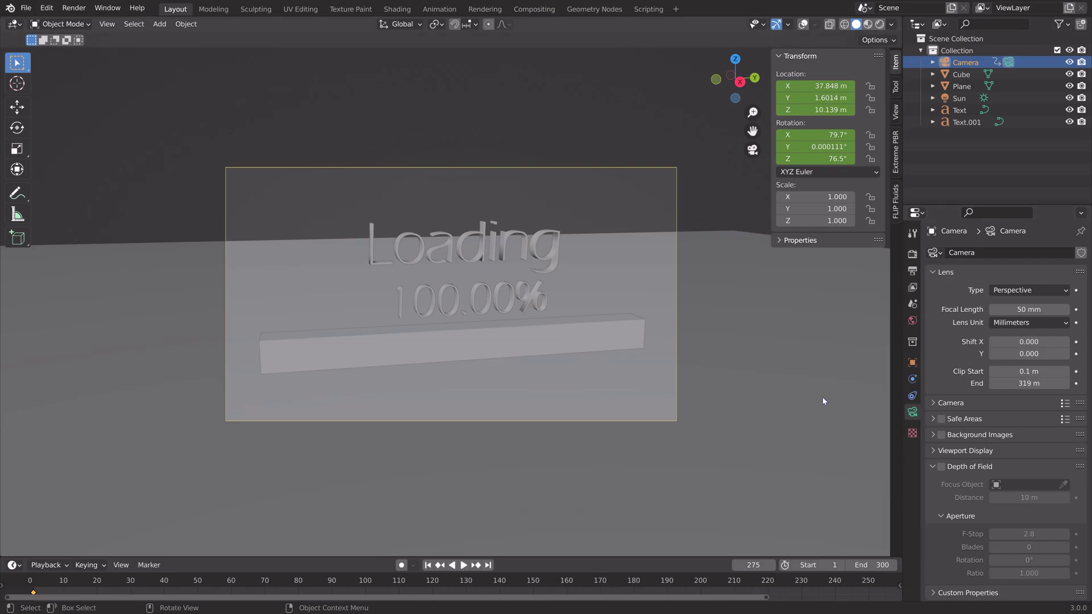
Preview the scene in Rendered shading, switch back to Solid, then render the full animation
left_click(880, 24)
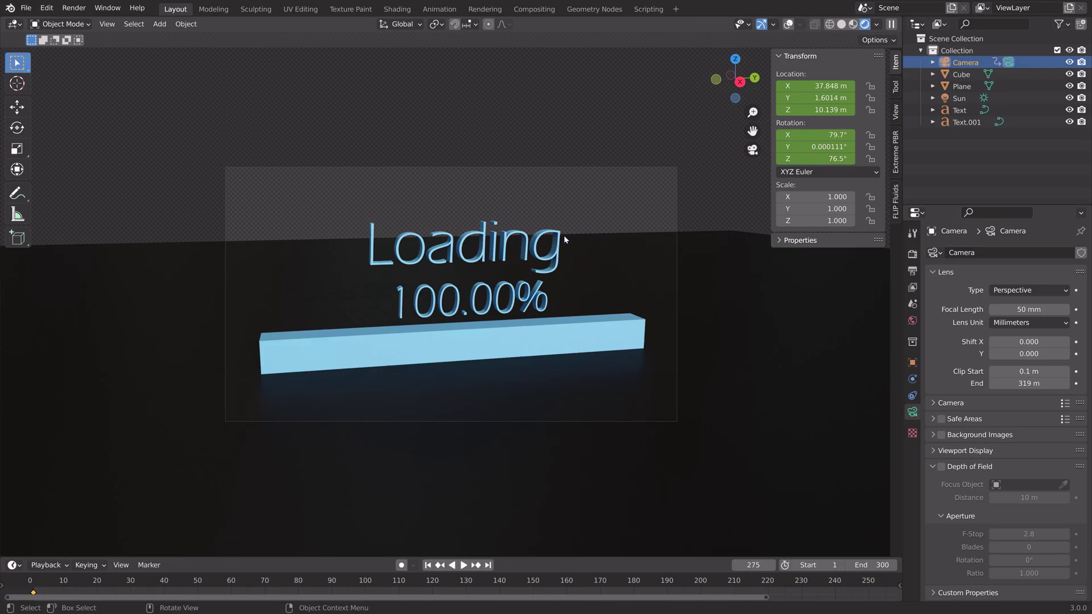
left_click(841, 24)
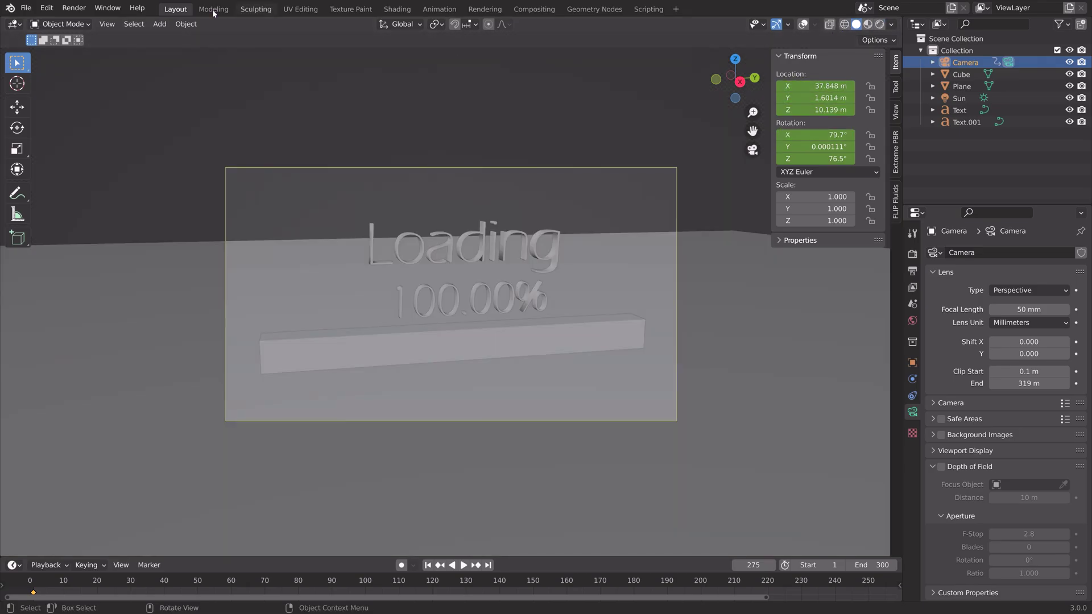
left_click(73, 9)
left_click(91, 32)
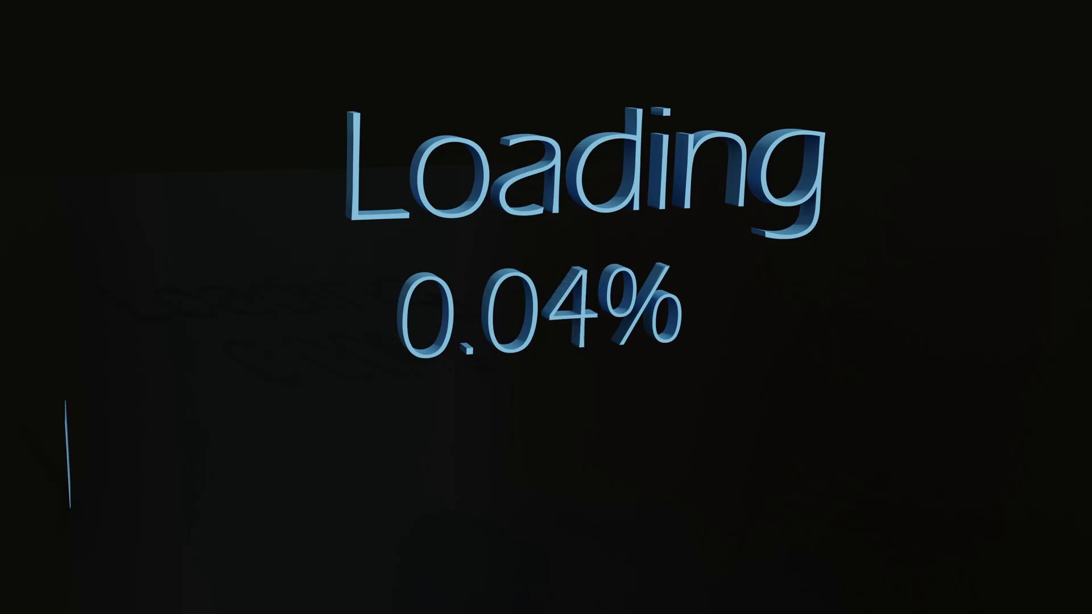